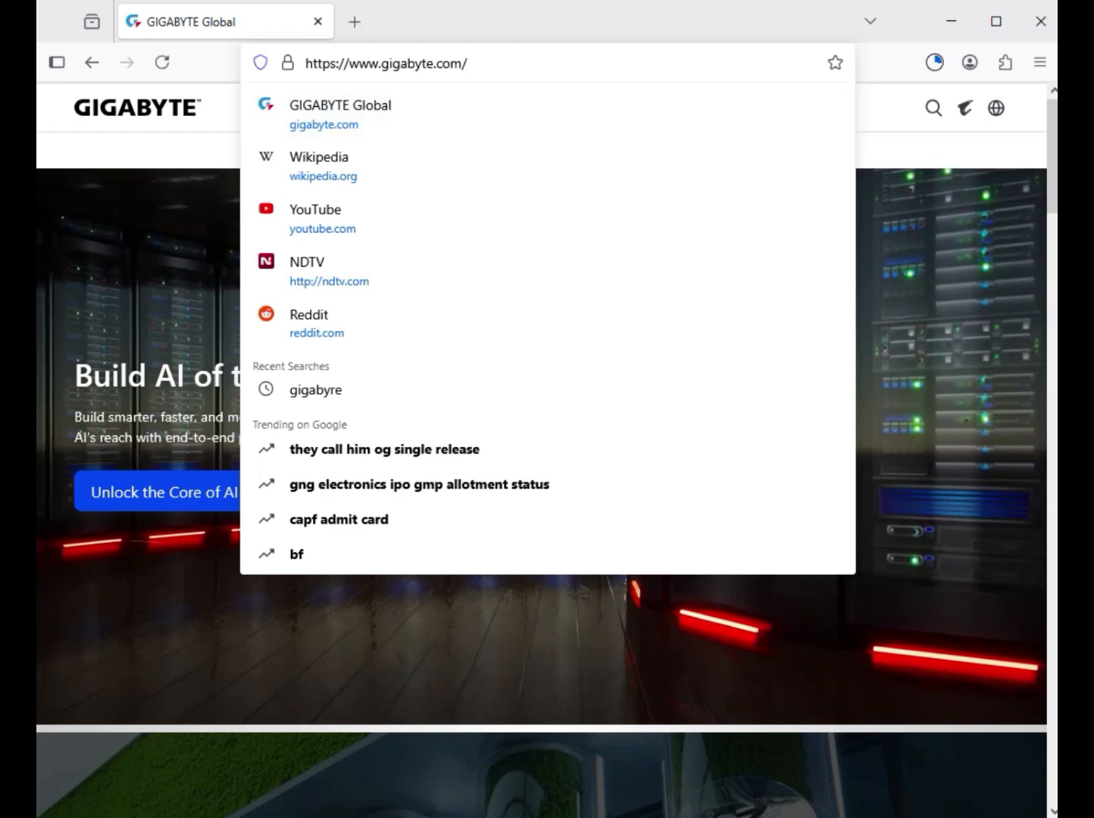
# - Load gigabyte.com and search the site for "Z890 AORUS MASTER"
pyautogui.press('Return')
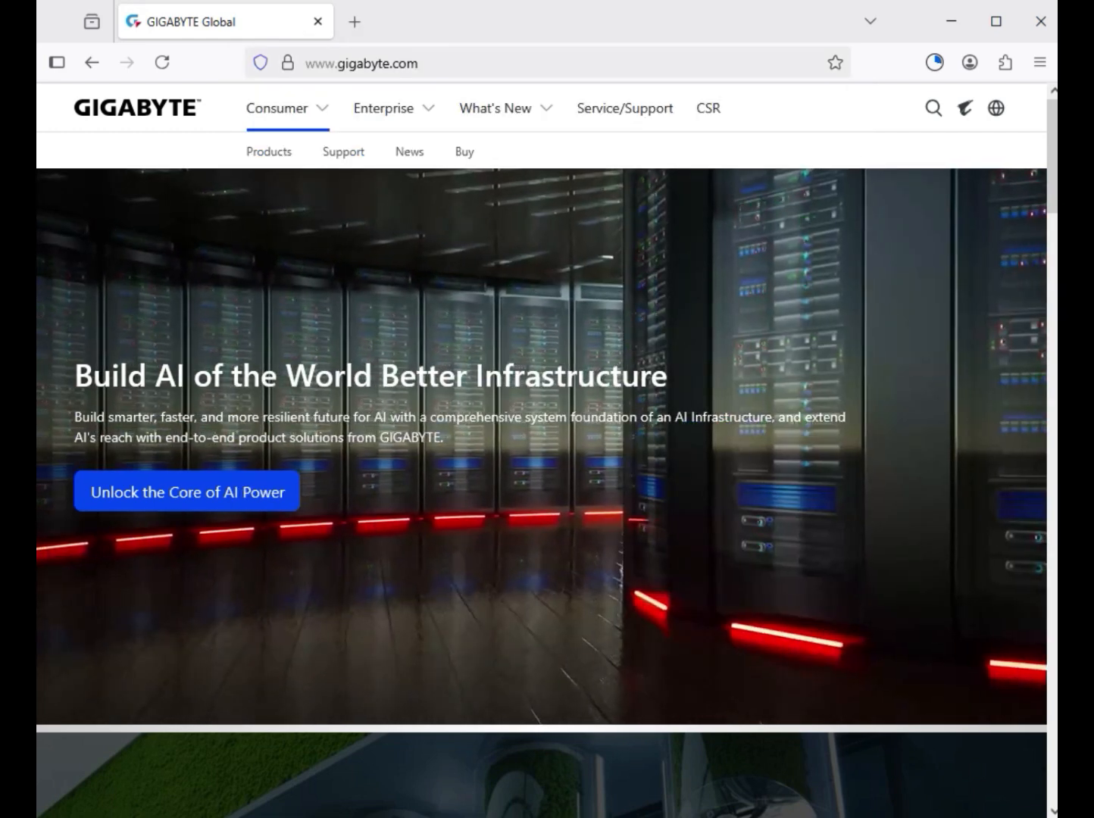
pyautogui.click(934, 109)
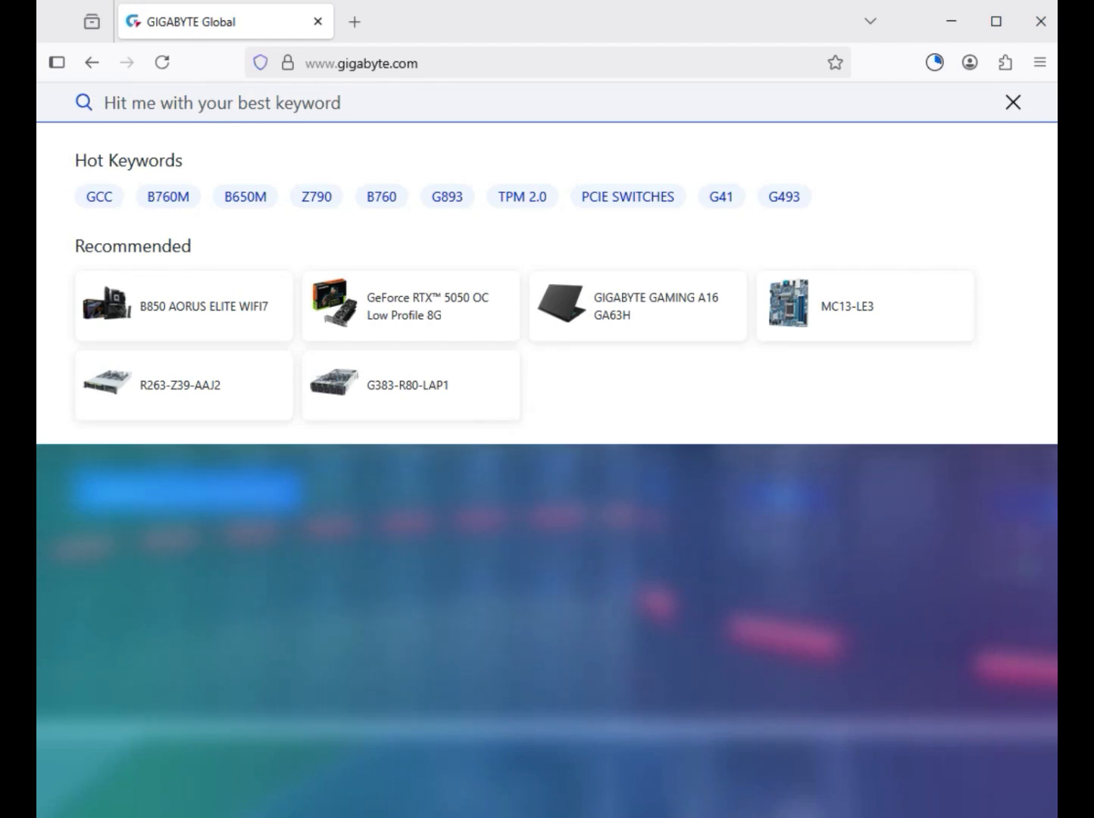
pyautogui.write('Z890 AORUS MASTER')
pyautogui.press('Return')
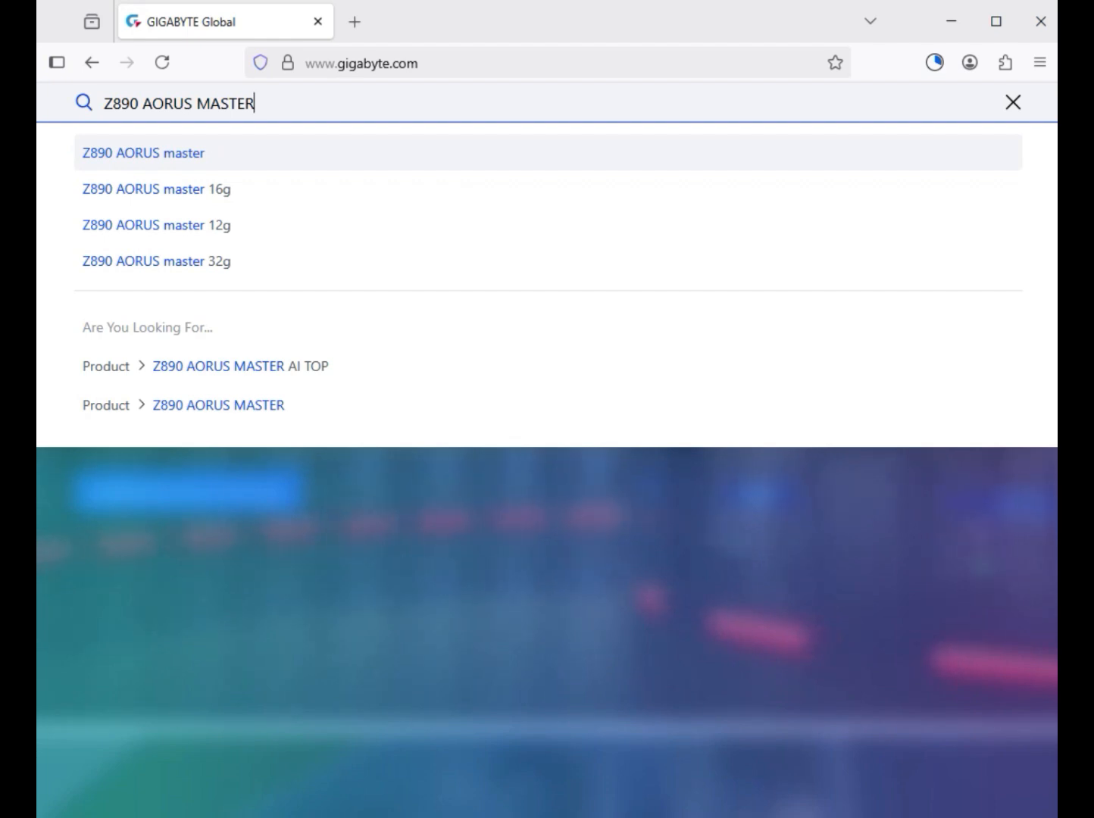
pyautogui.press('Return')
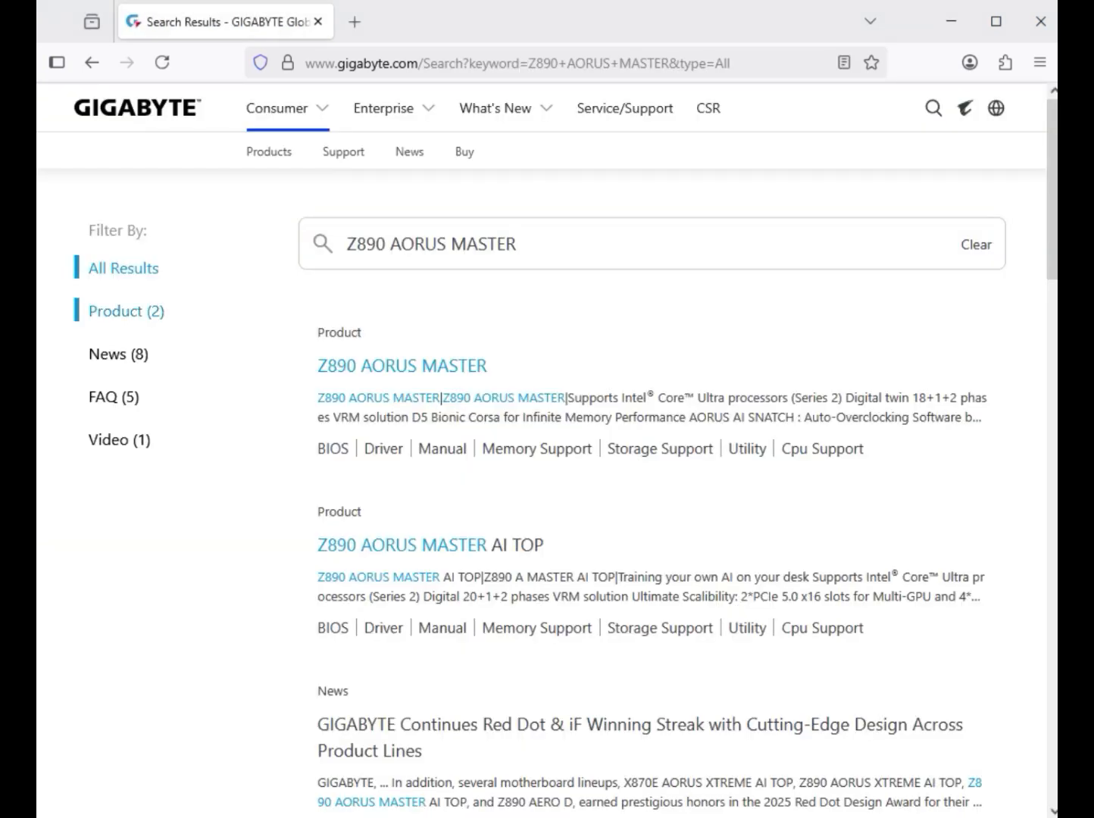
# - Filter the search results to products and open the support page of the Z890 AORUS MASTER motherboard
pyautogui.click(126, 311)
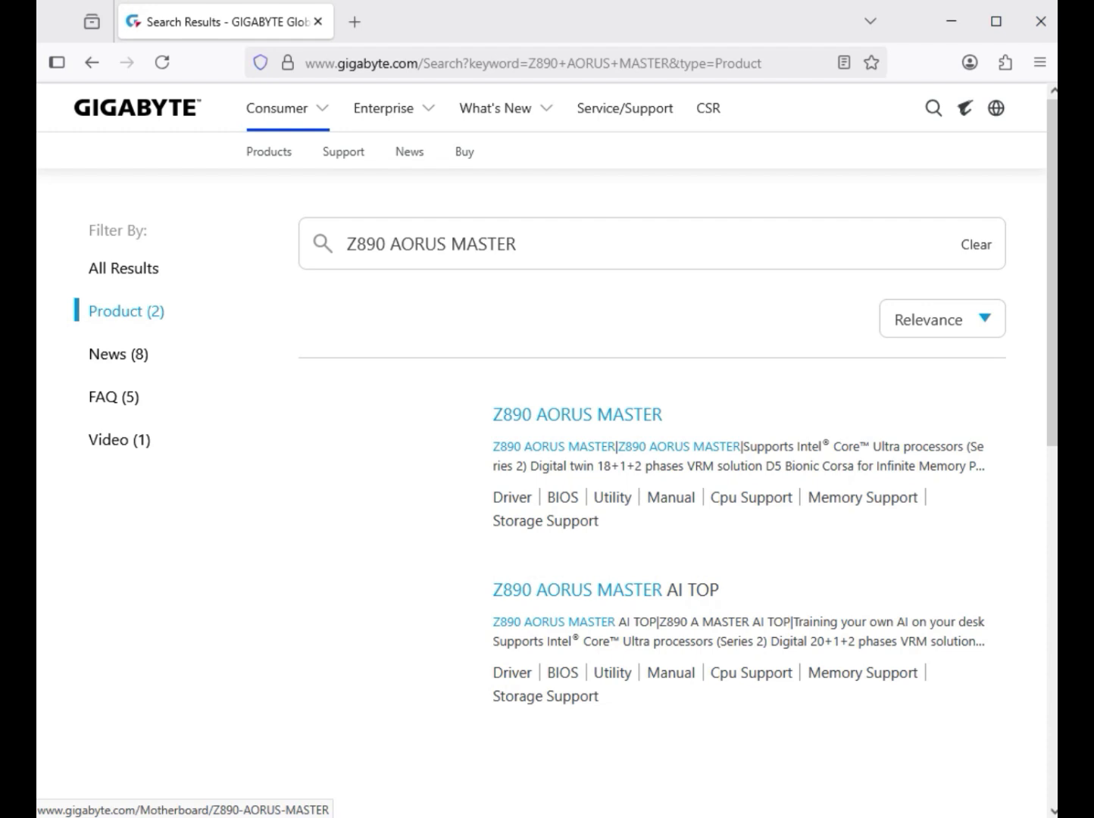
pyautogui.click(578, 415)
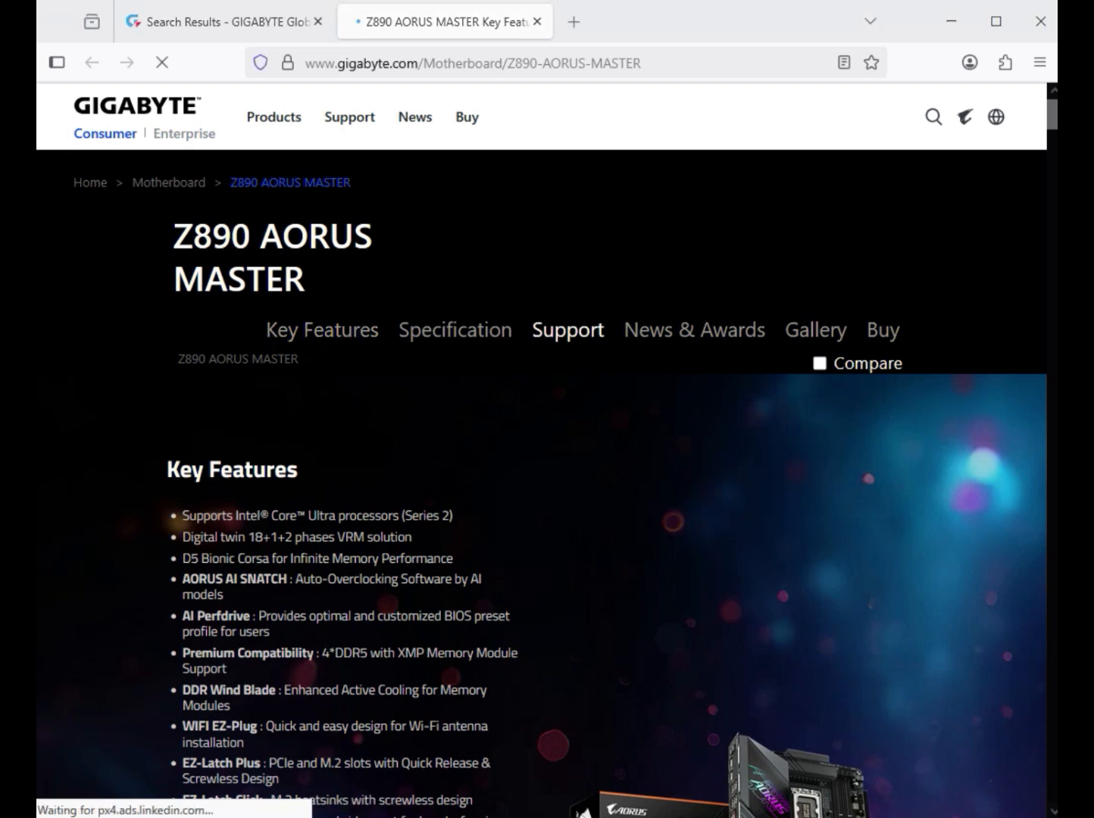
pyautogui.click(568, 331)
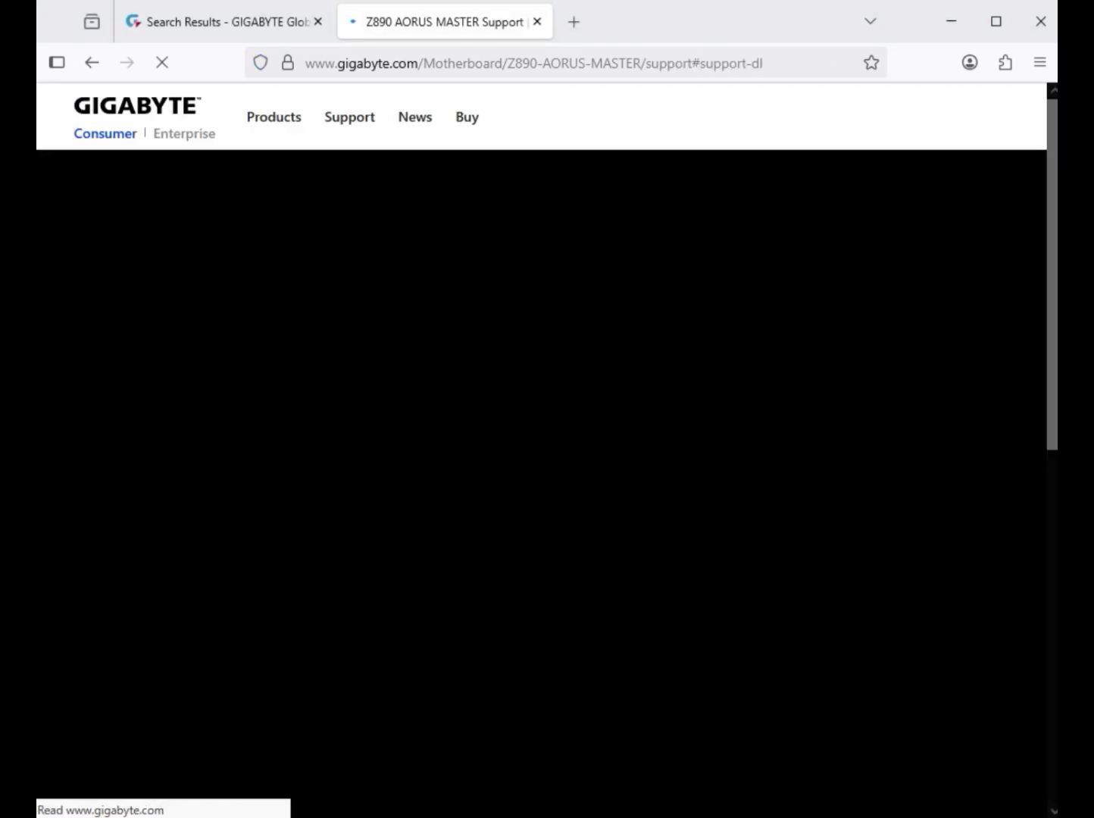
# - Set the driver operating system to Windows 11 64bit
pyautogui.click(330, 466)
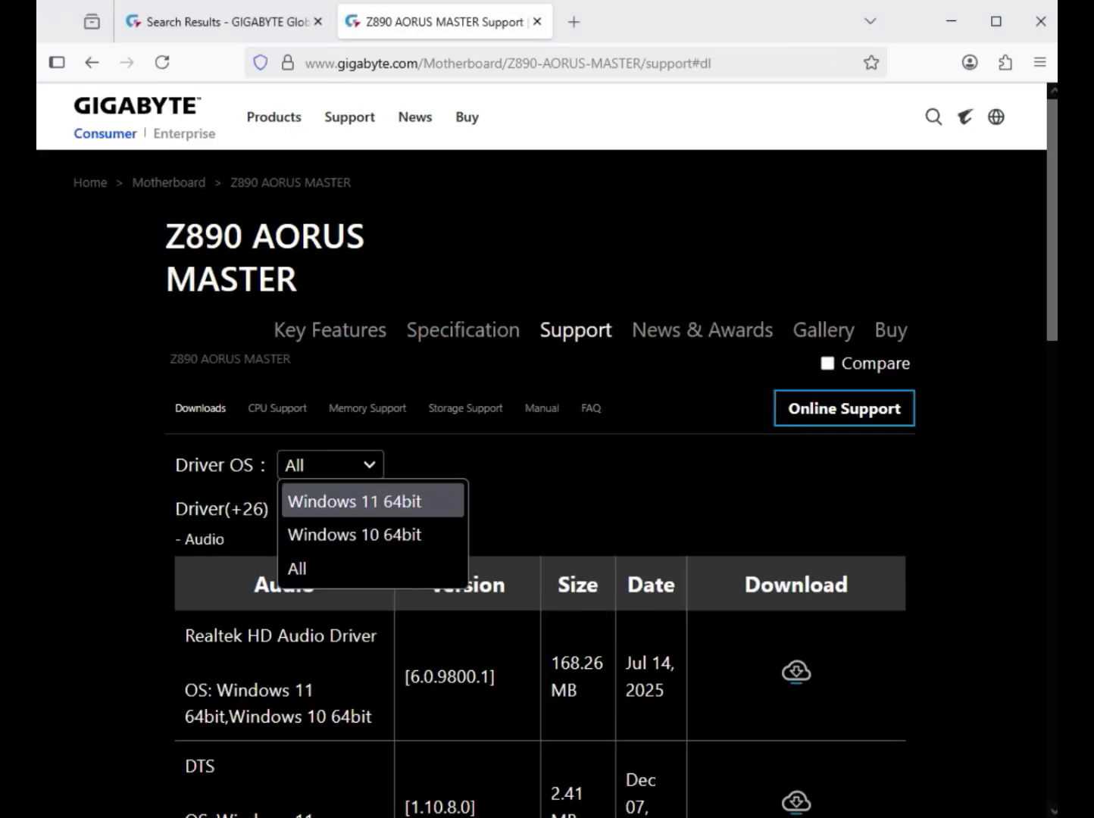
pyautogui.press('Escape')
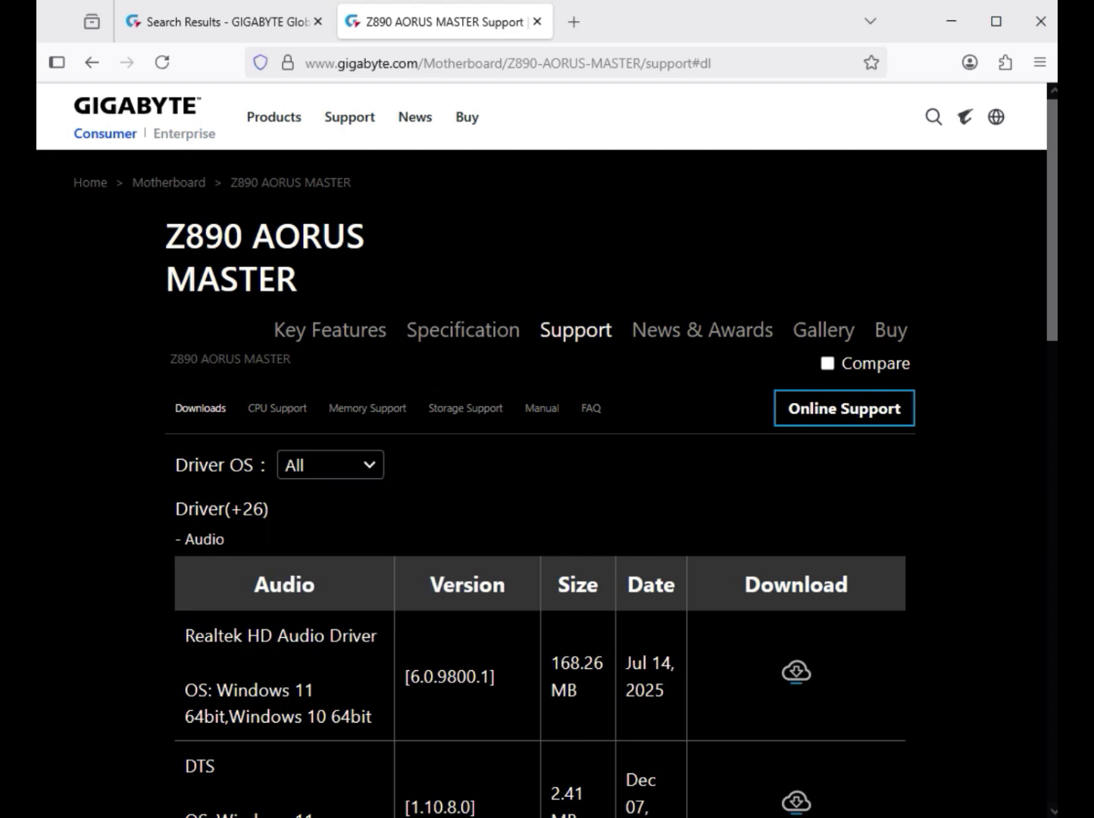
pyautogui.press('Down')
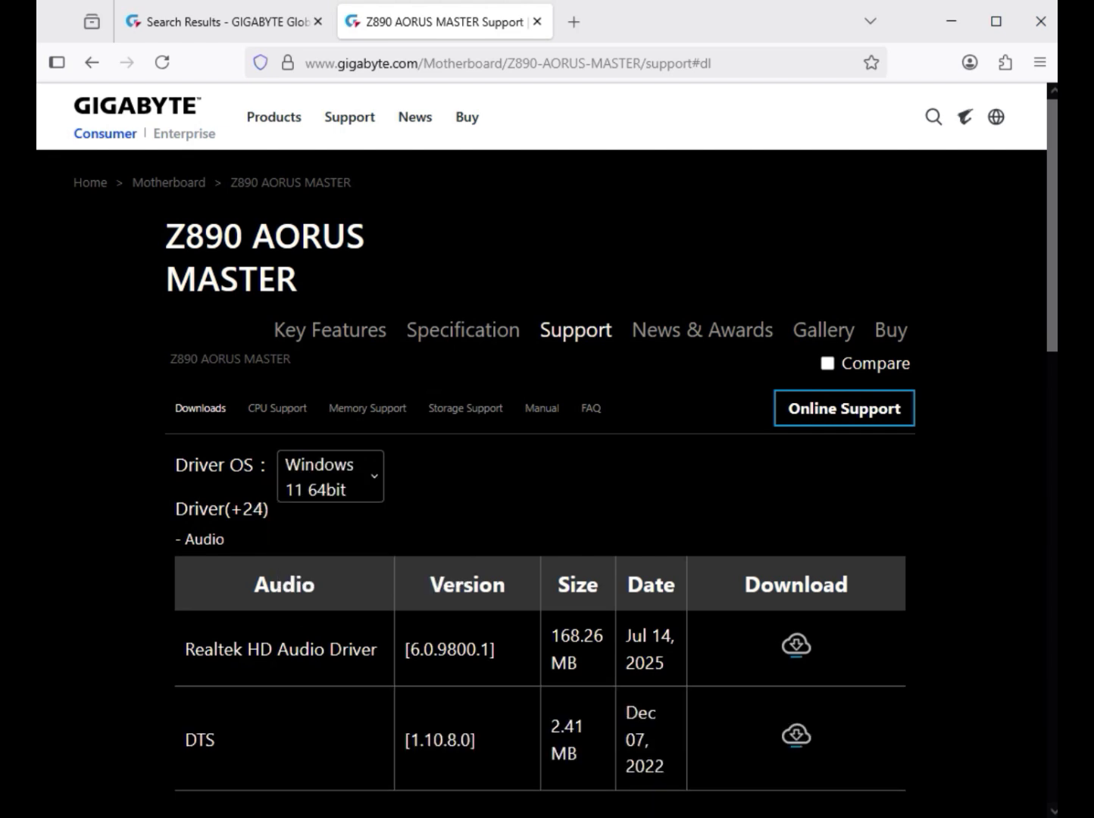
# - Download the Realtek HD Audio Driver from the Audio drivers
pyautogui.moveTo(181, 540); pyautogui.dragTo(225, 539)
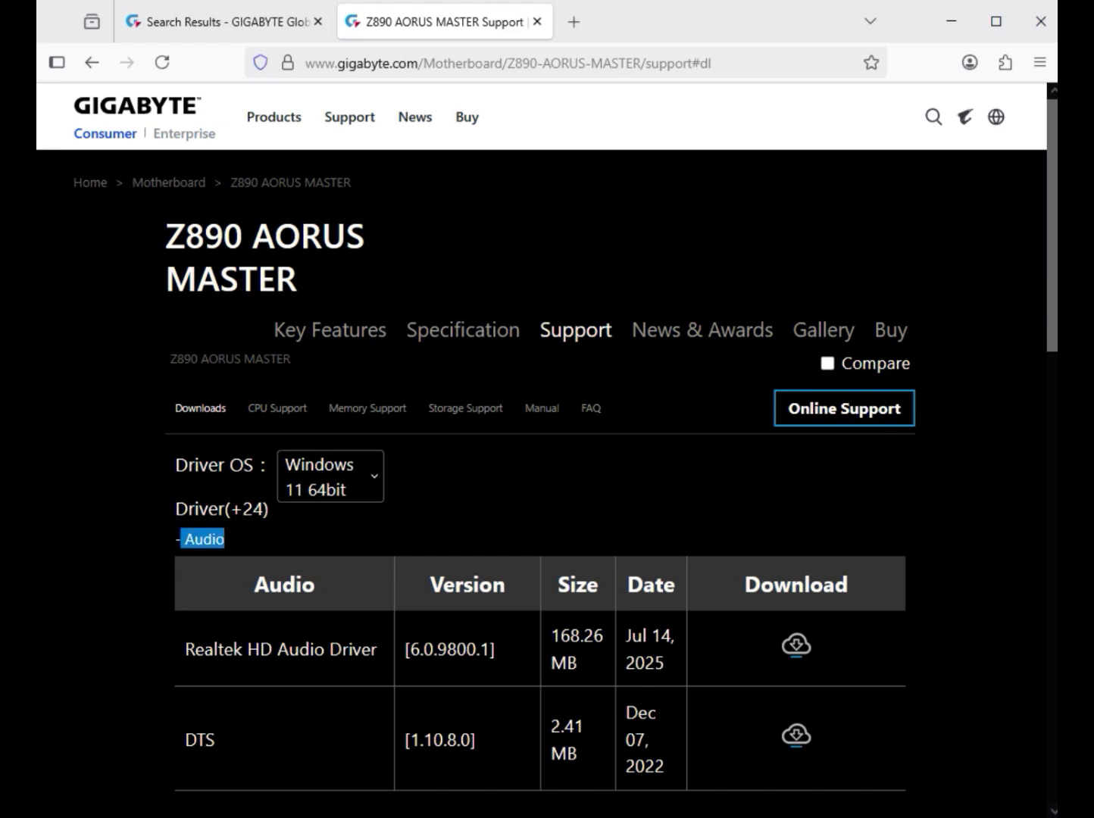
pyautogui.moveTo(243, 650); pyautogui.dragTo(381, 649)
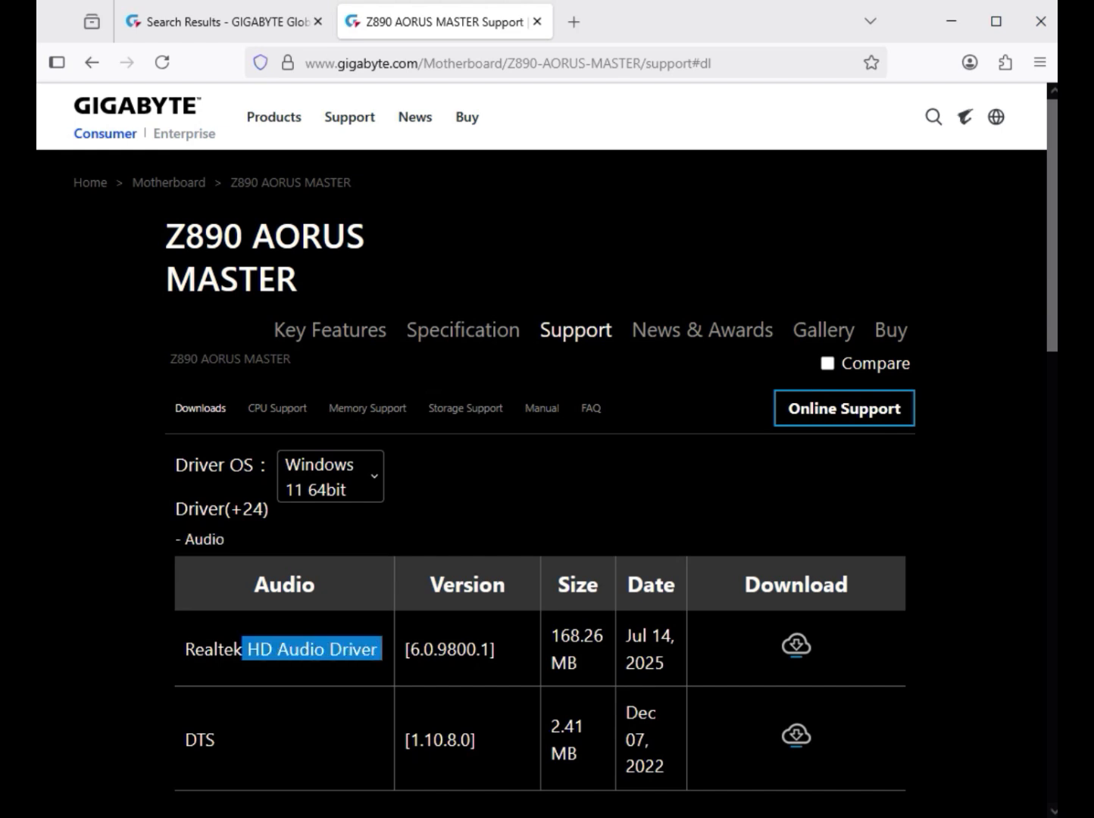
pyautogui.click(796, 645)
# - Expand the Chipset drivers and download the Intel Serial I/O driver
pyautogui.scroll(-5, 795, 645)
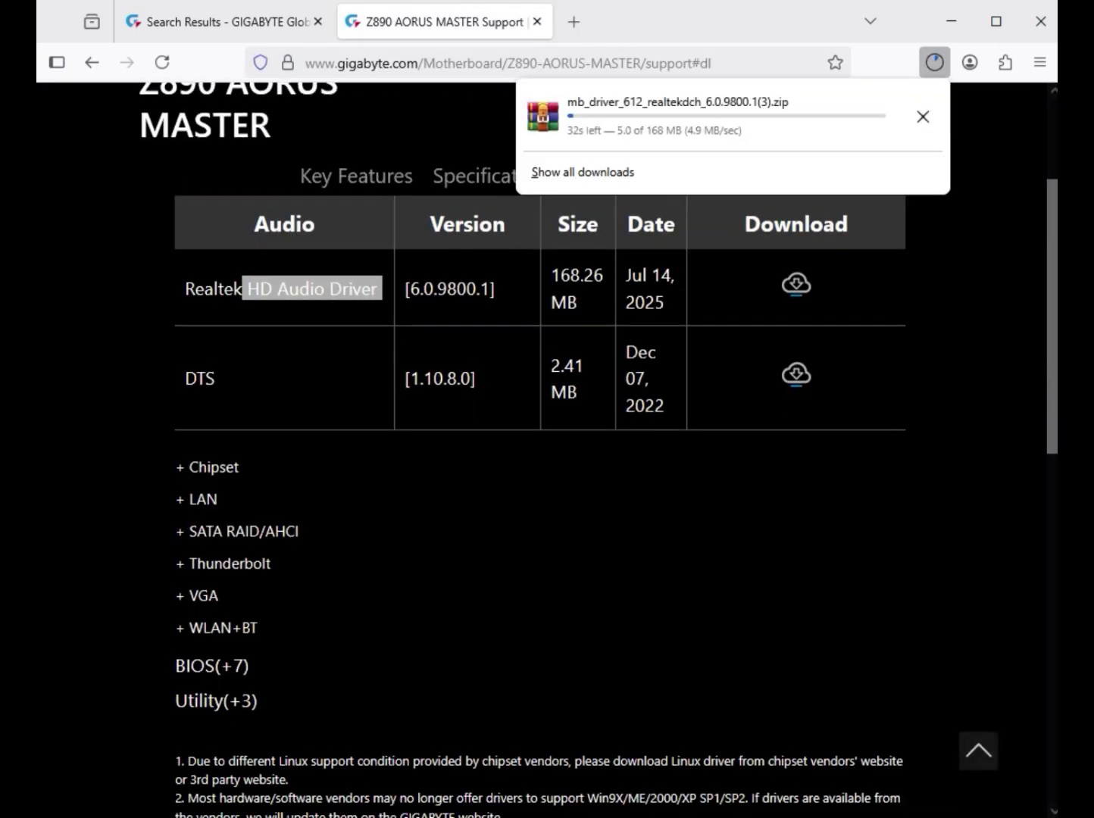
pyautogui.click(213, 467)
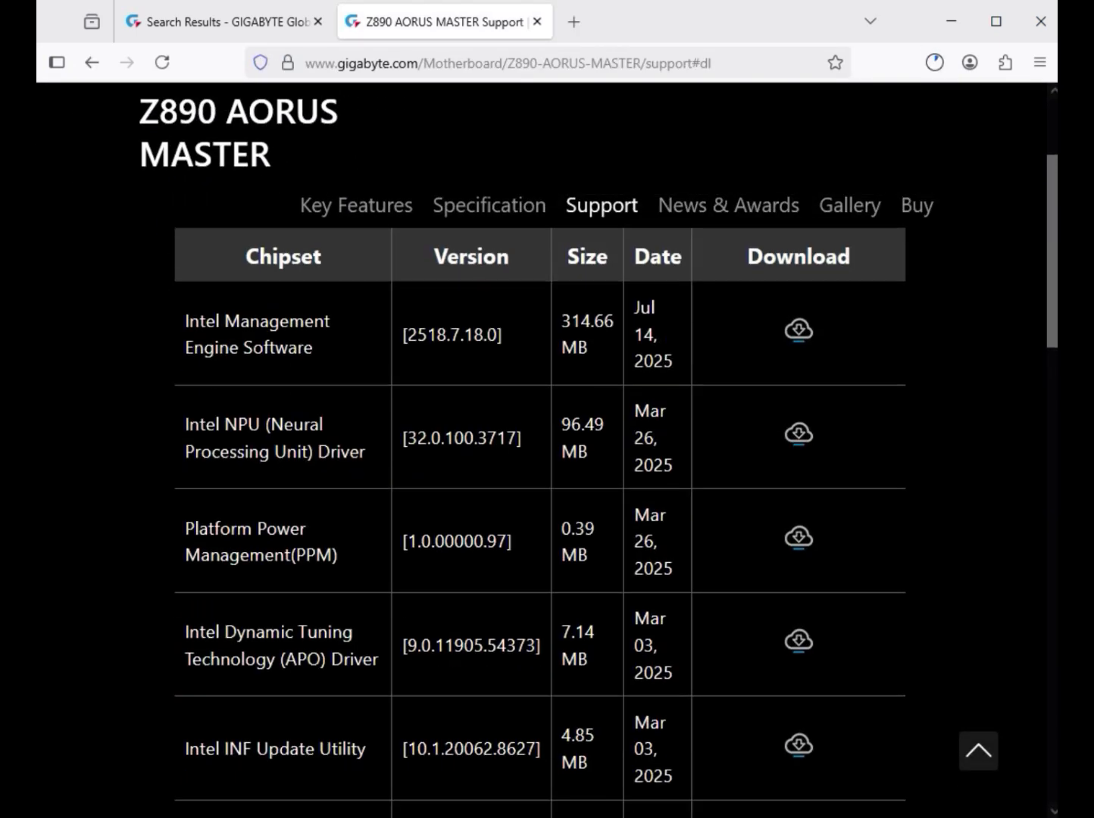
pyautogui.scroll(-6, 540, 500)
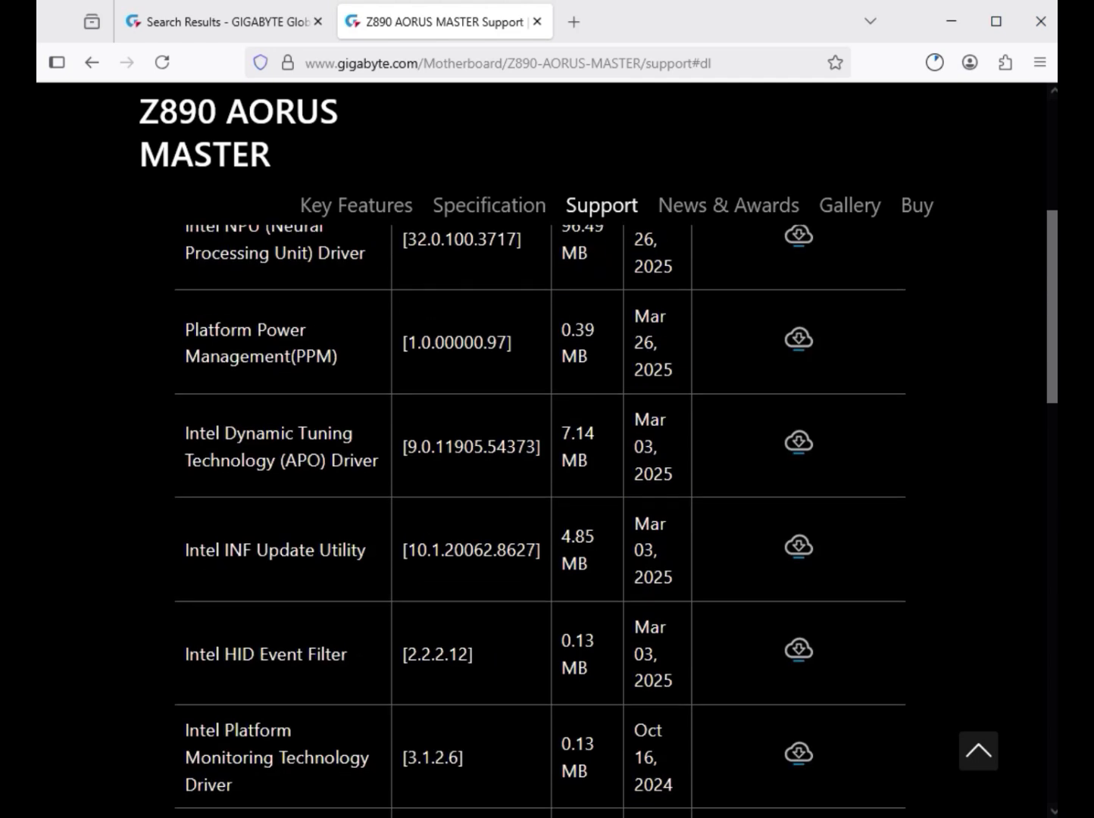
pyautogui.moveTo(225, 667); pyautogui.dragTo(354, 667)
pyautogui.click(799, 662)
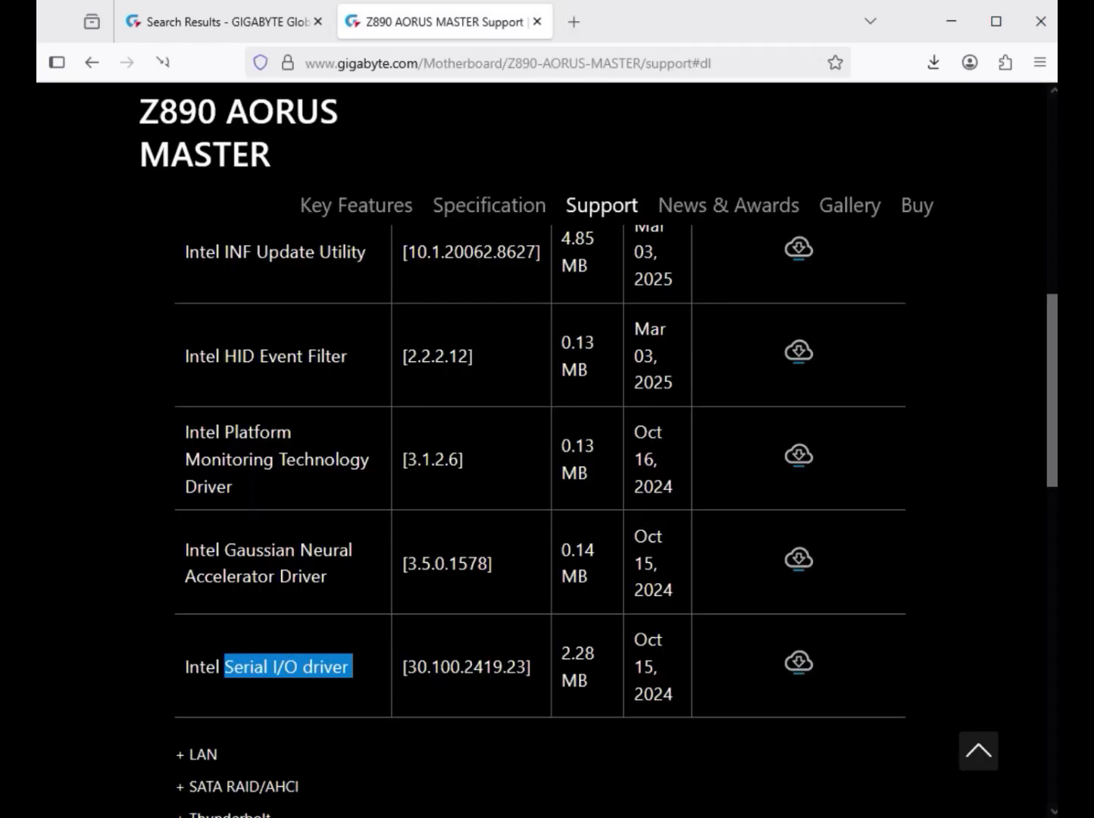
# - Look through the Chipset drivers and download the Intel Management Engine Software
pyautogui.scroll(3, 539, 523)
pyautogui.scroll(5, 540, 522)
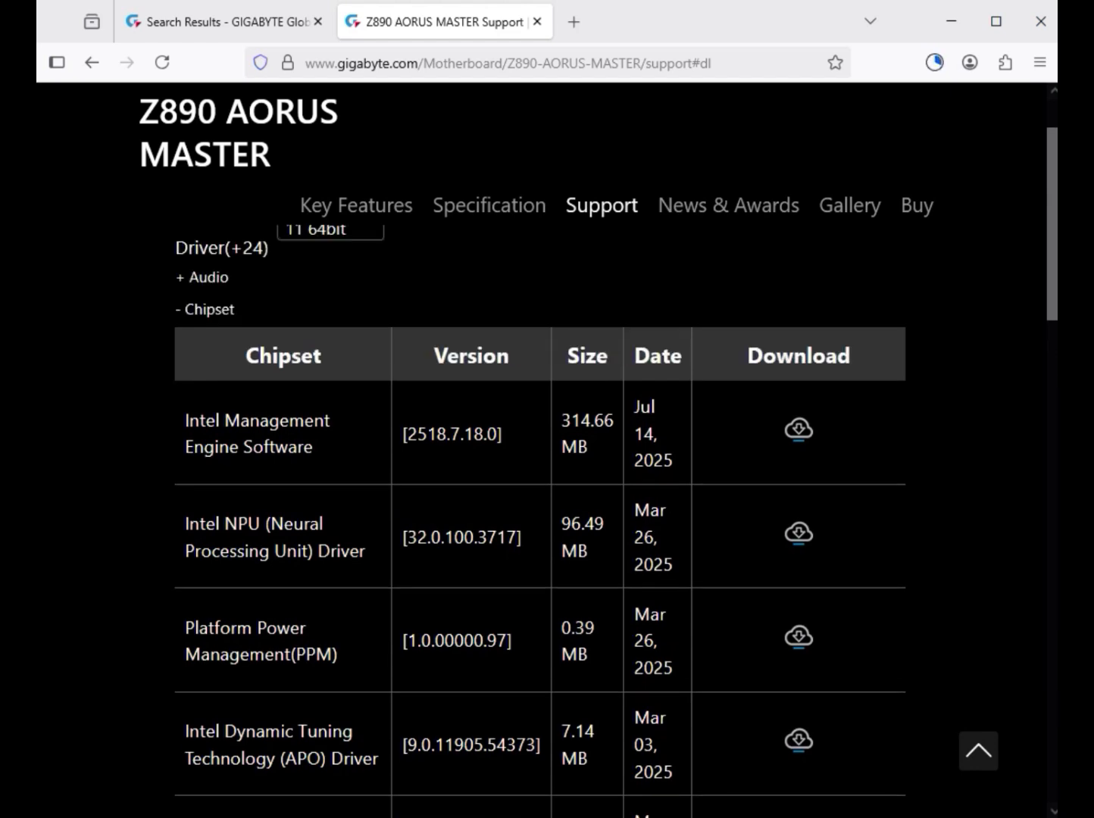
pyautogui.scroll(-4, 539, 523)
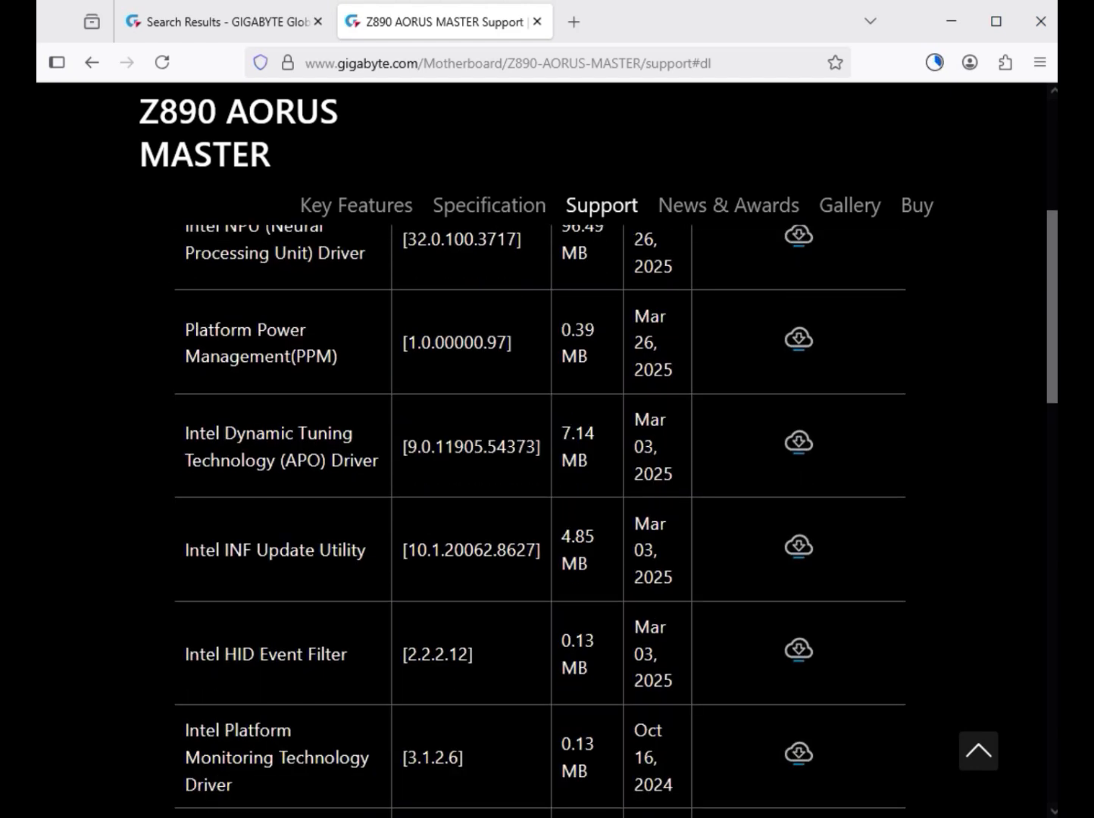
pyautogui.scroll(-3, 539, 523)
pyautogui.scroll(-1, 539, 523)
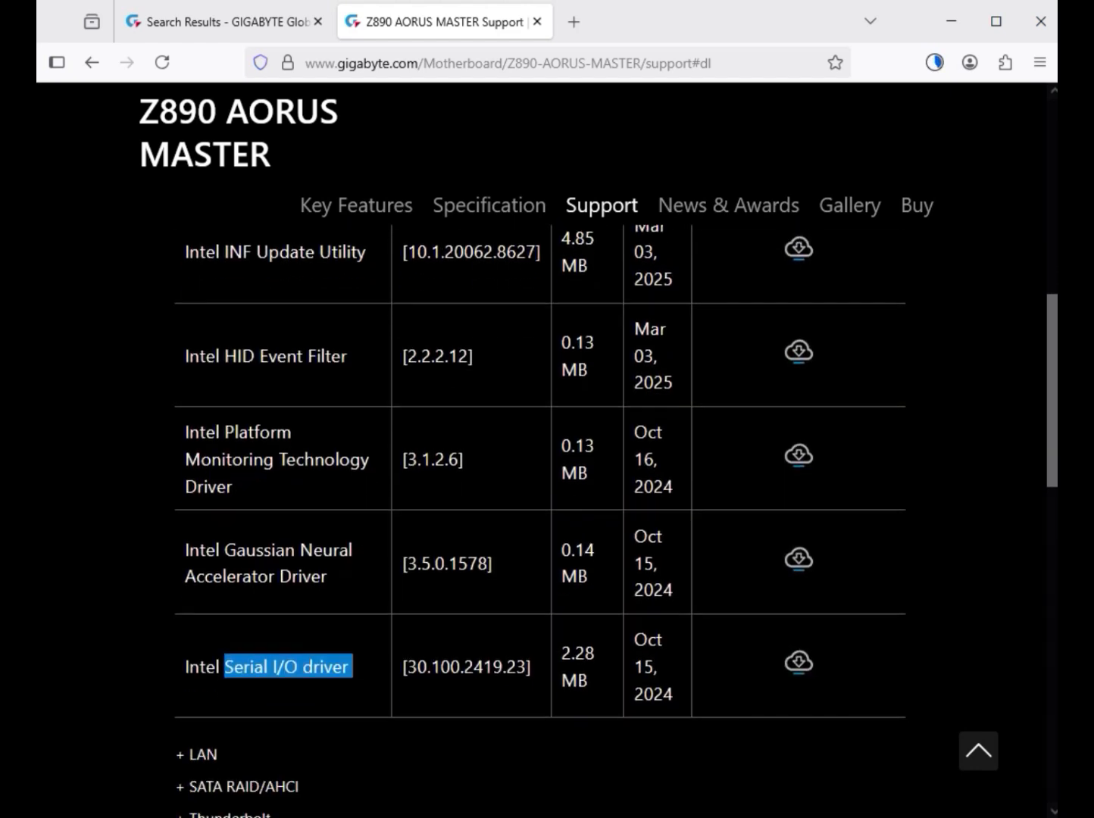
pyautogui.scroll(7, 540, 523)
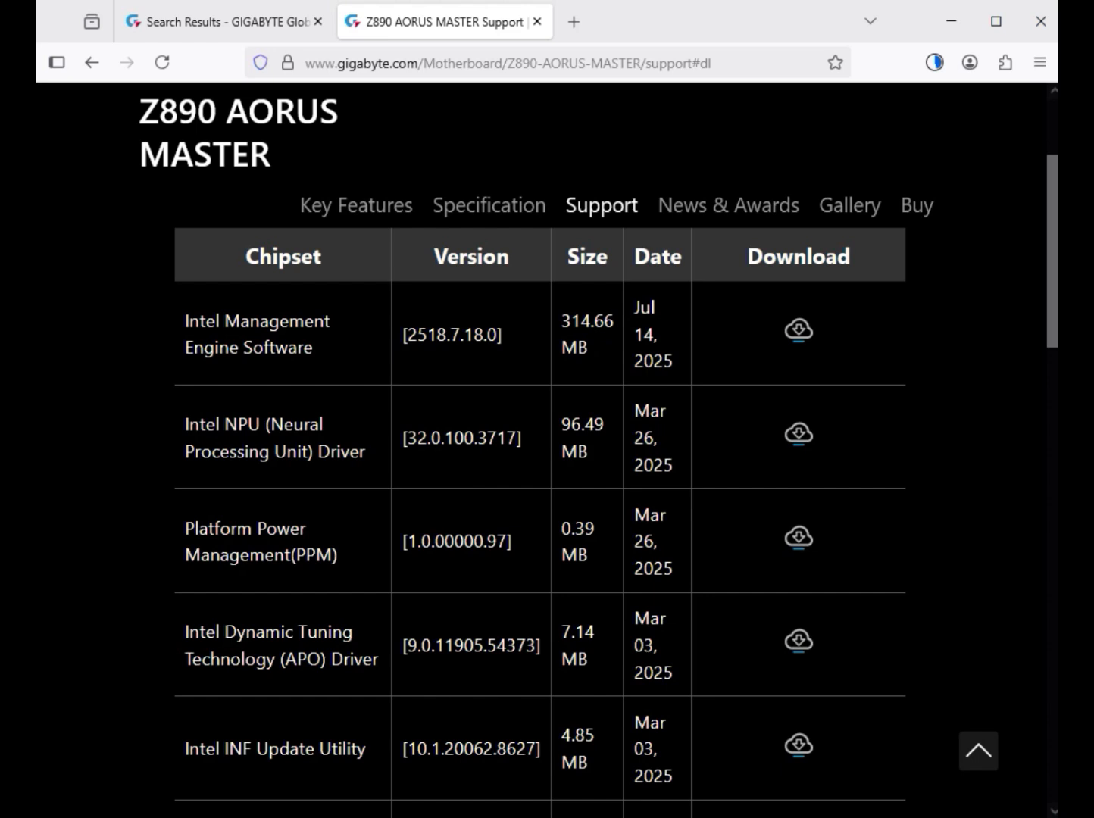
pyautogui.moveTo(206, 321); pyautogui.dragTo(303, 348)
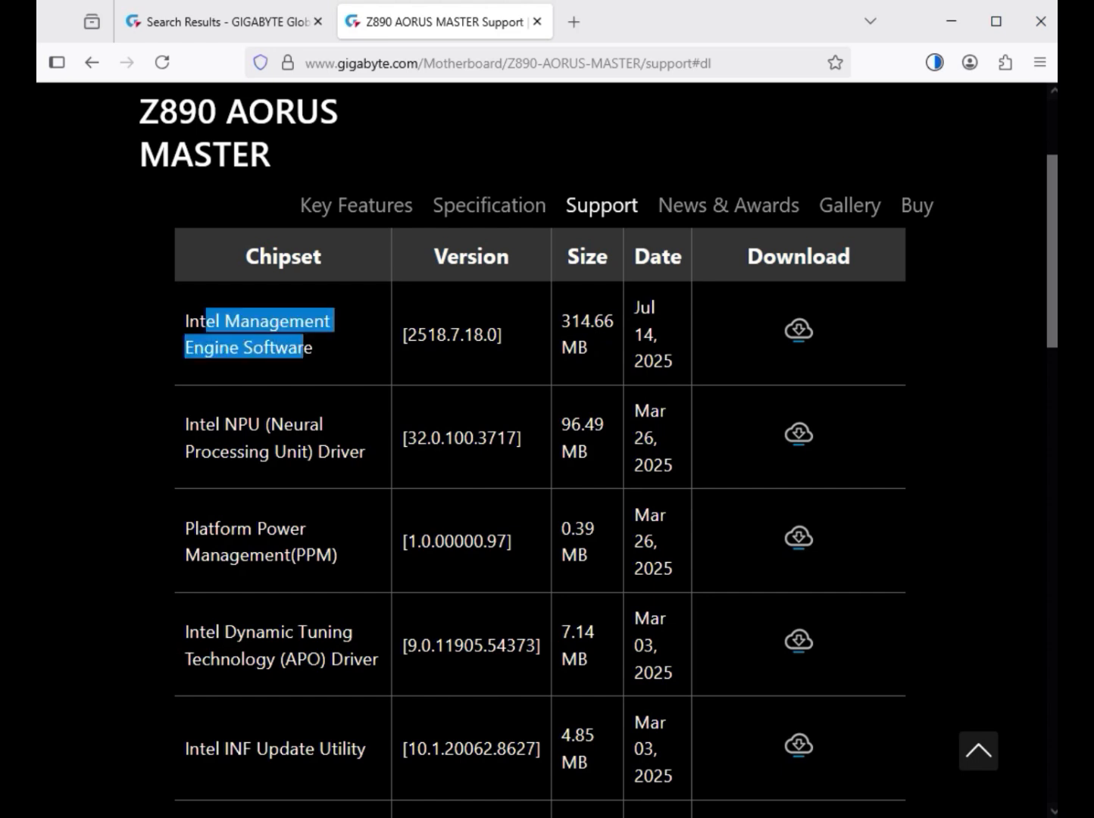
pyautogui.tripleClick(303, 348)
pyautogui.click(798, 330)
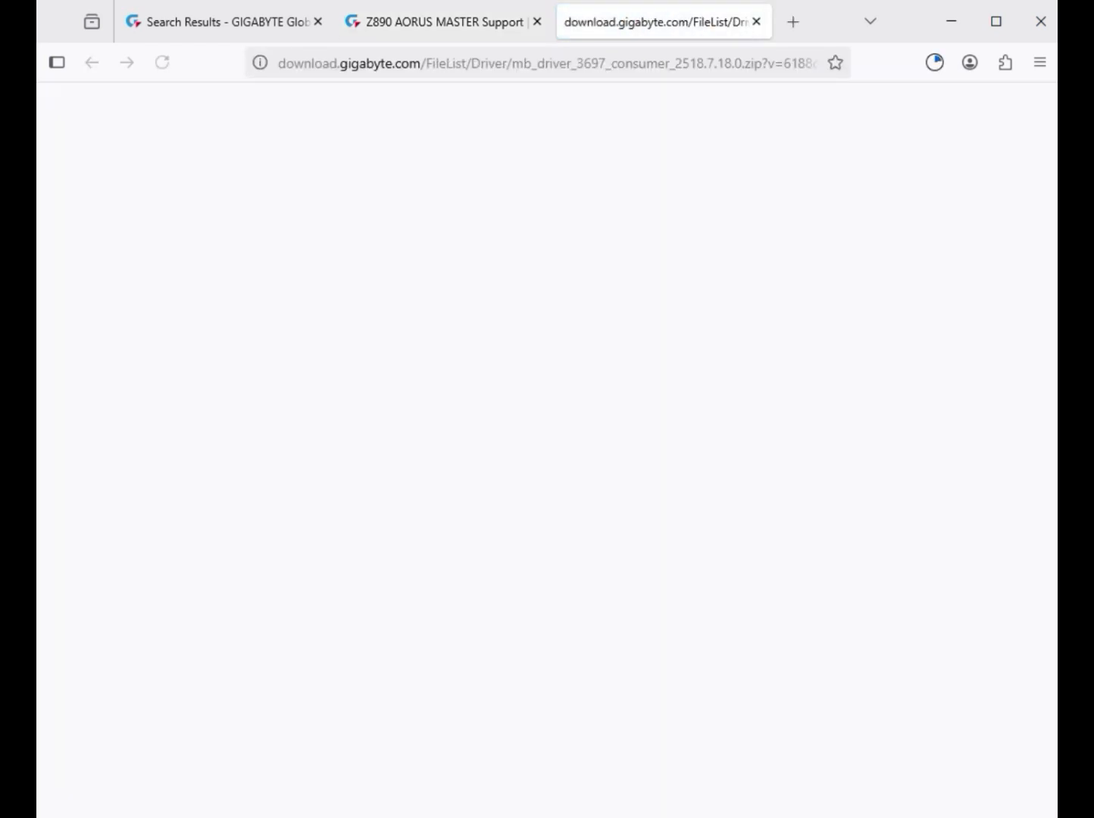
# - Expand the LAN drivers and download the Aquantia LAN Driver version 3.1.10.0
pyautogui.scroll(-5, 540, 523)
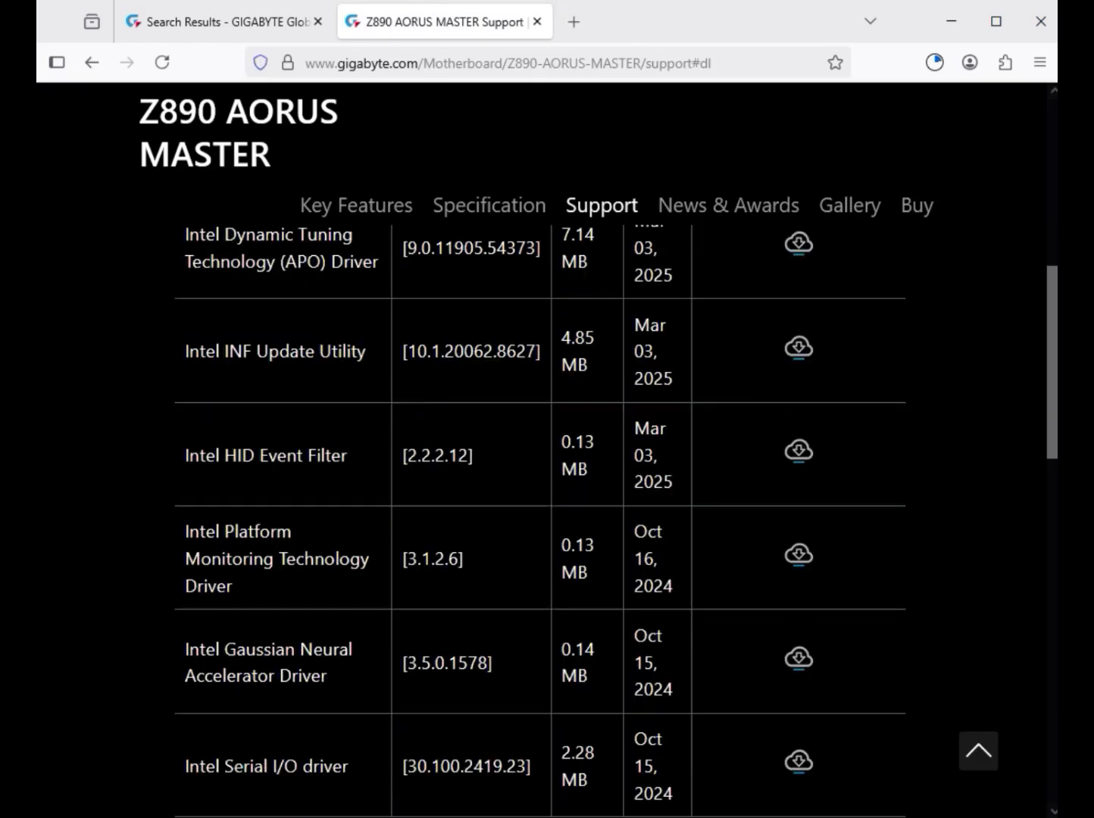
pyautogui.scroll(-5, 540, 523)
pyautogui.moveTo(217, 458); pyautogui.dragTo(197, 461)
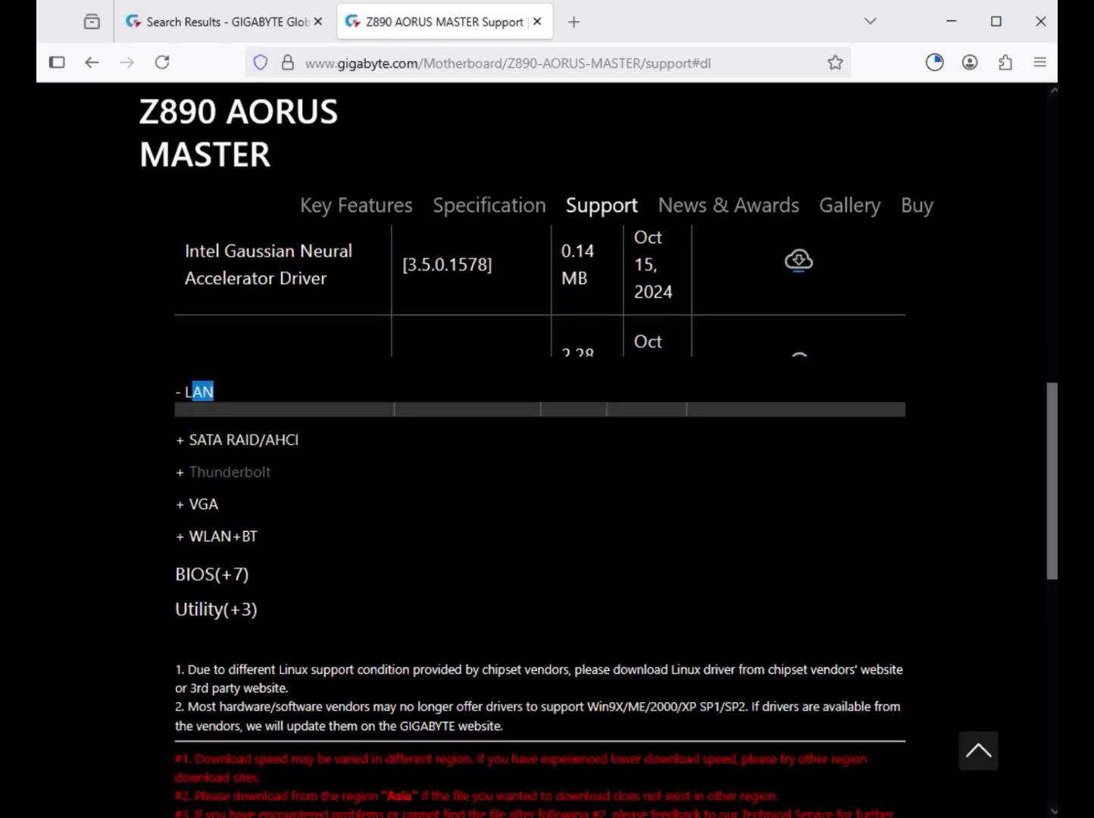
pyautogui.scroll(6, 198, 462)
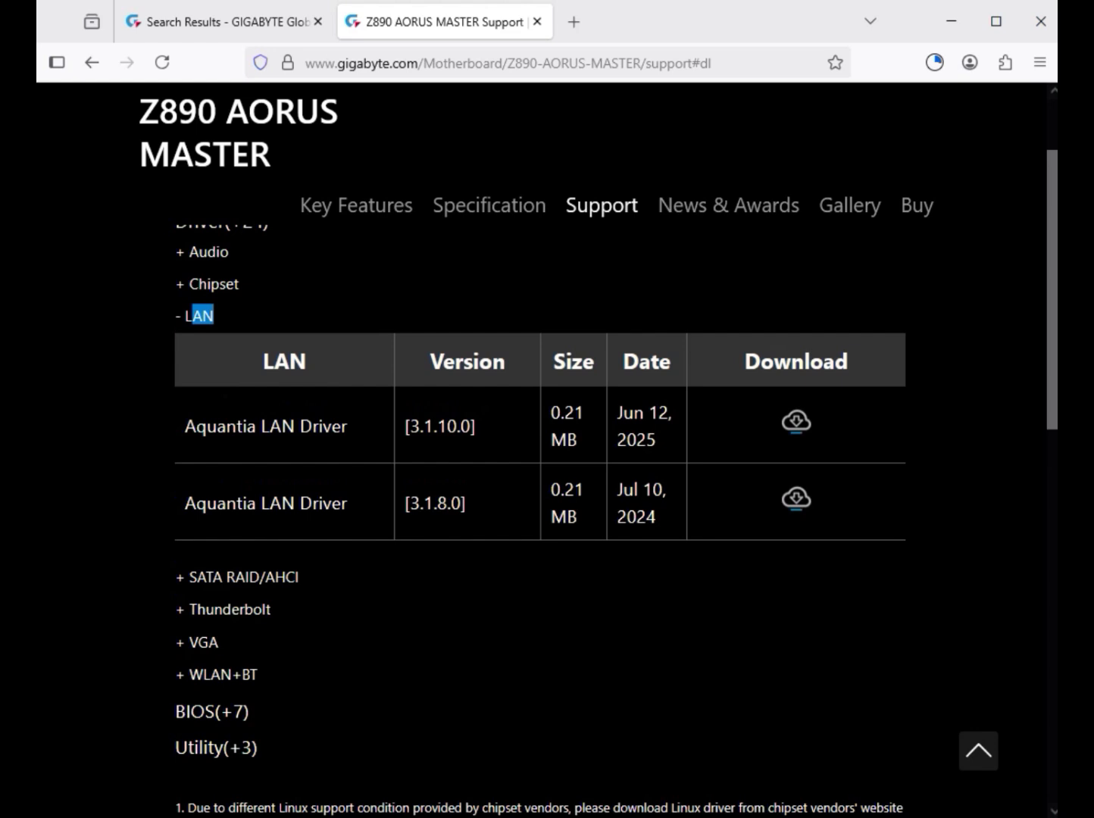
pyautogui.moveTo(260, 427); pyautogui.dragTo(323, 426)
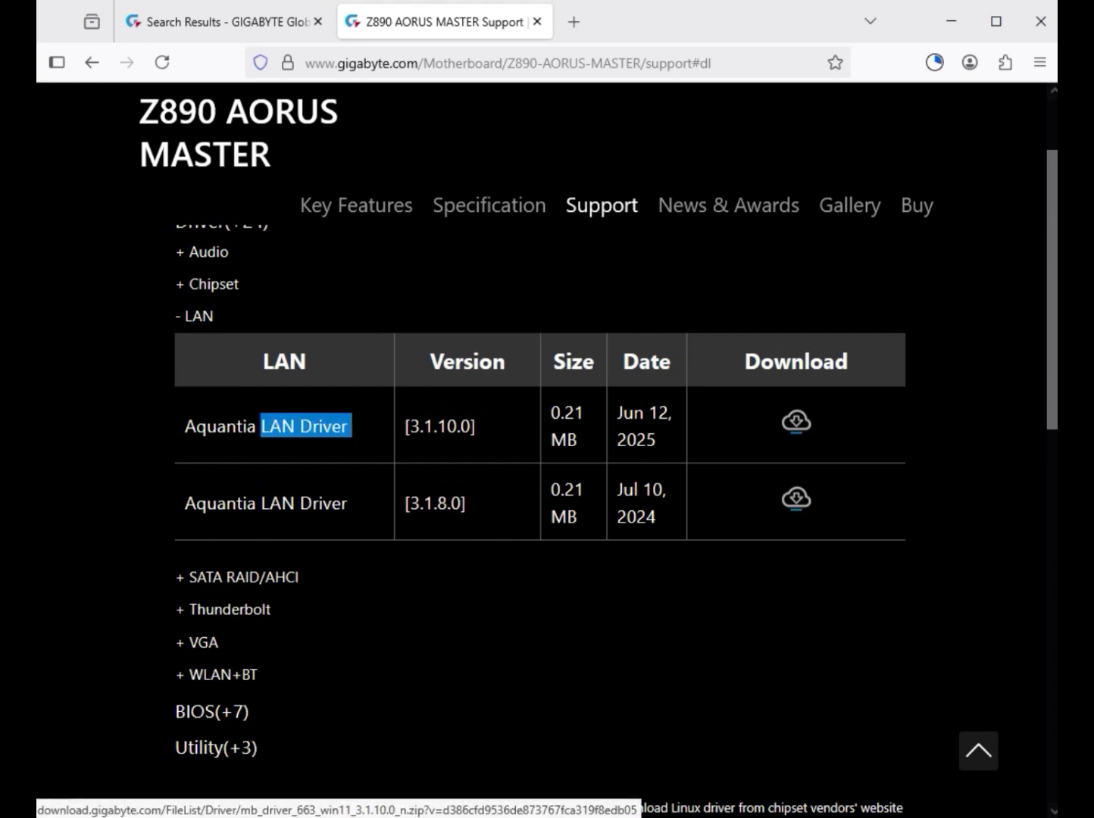
pyautogui.click(797, 421)
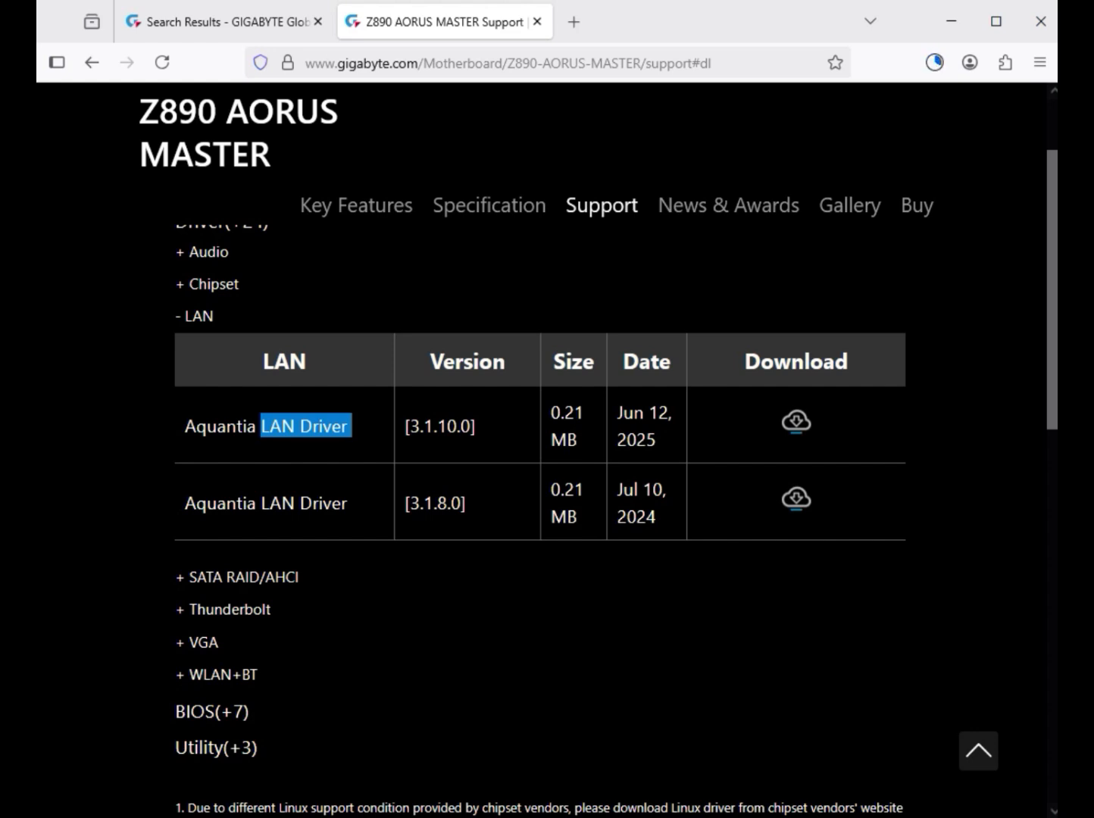
# - Expand the VGA drivers and download the Intel VGA Driver
pyautogui.click(203, 643)
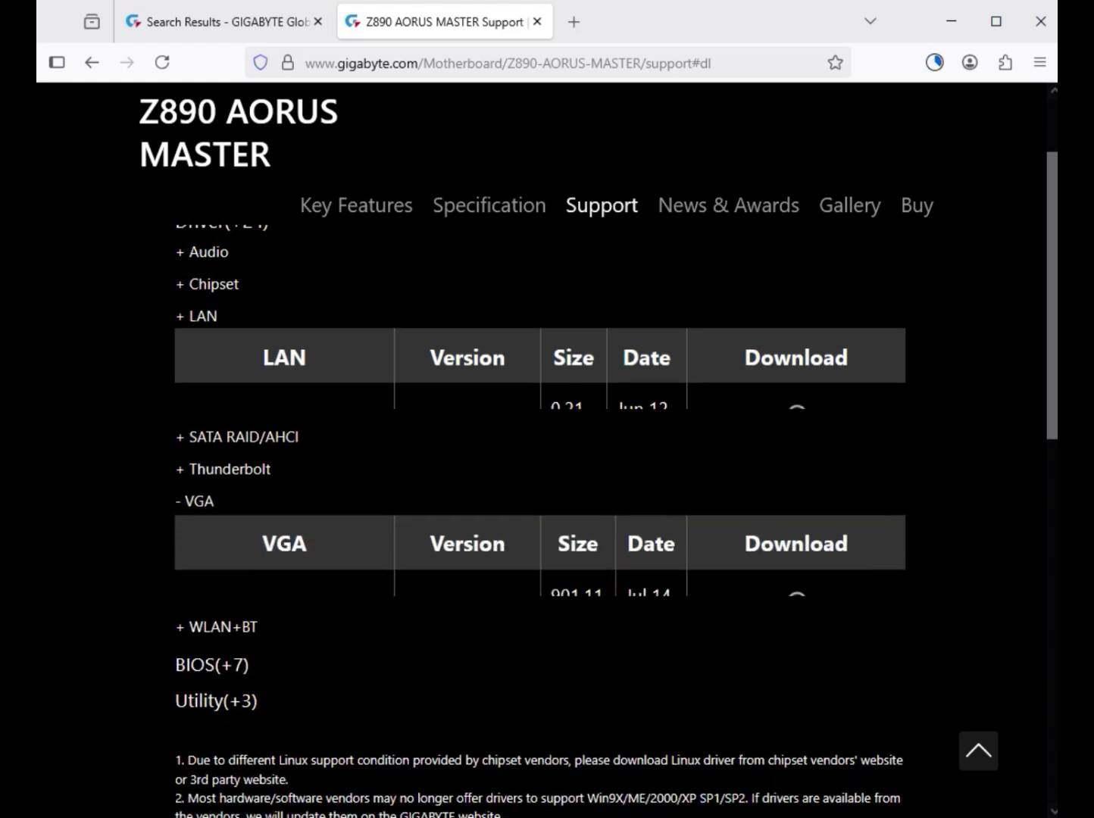
pyautogui.moveTo(235, 523); pyautogui.dragTo(311, 523)
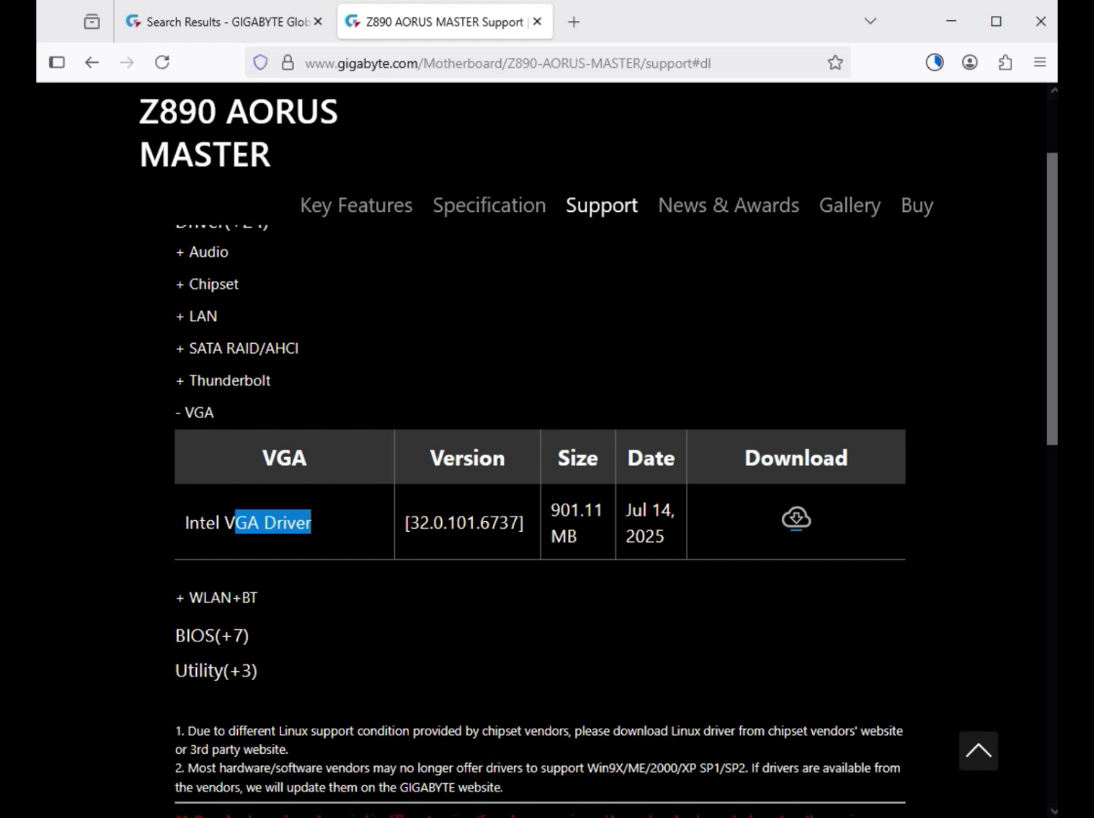
pyautogui.click(796, 518)
# - Download the Intel Bluetooth Driver version 23.140.0.5 from the WLAN+BT drivers and show the downloaded file in its folder
pyautogui.click(222, 598)
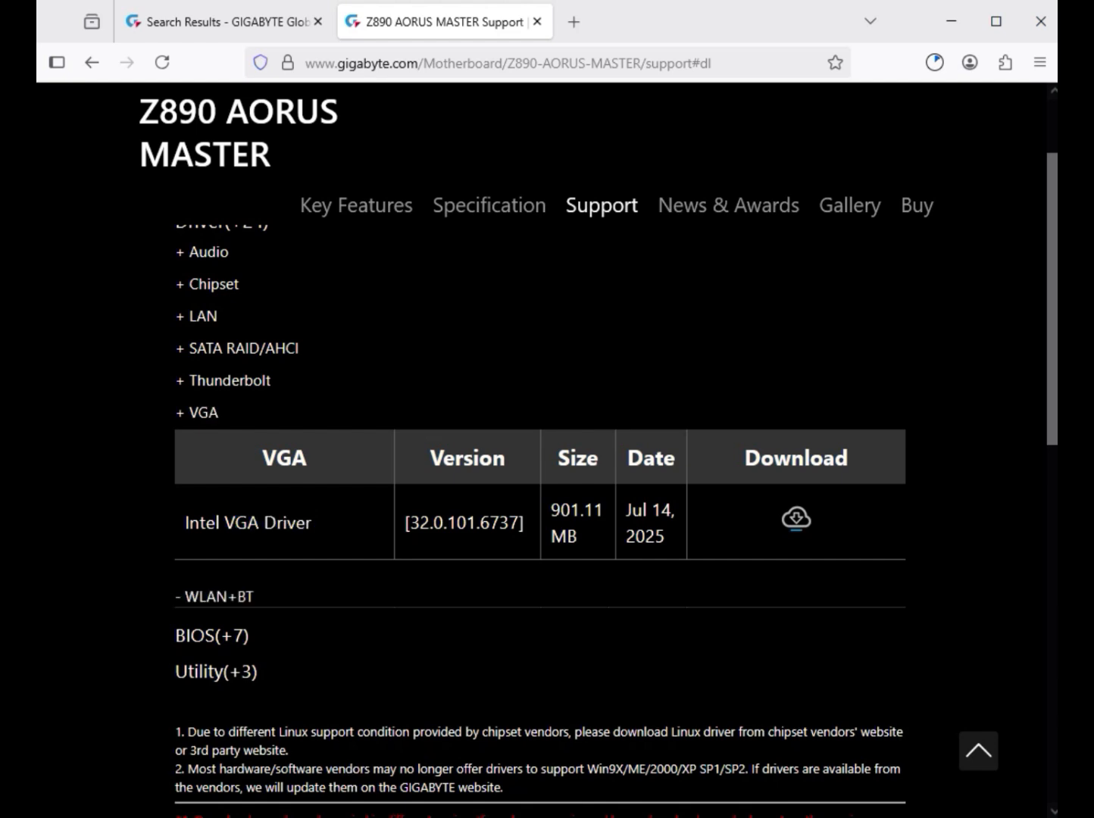
pyautogui.moveTo(224, 555); pyautogui.dragTo(358, 555)
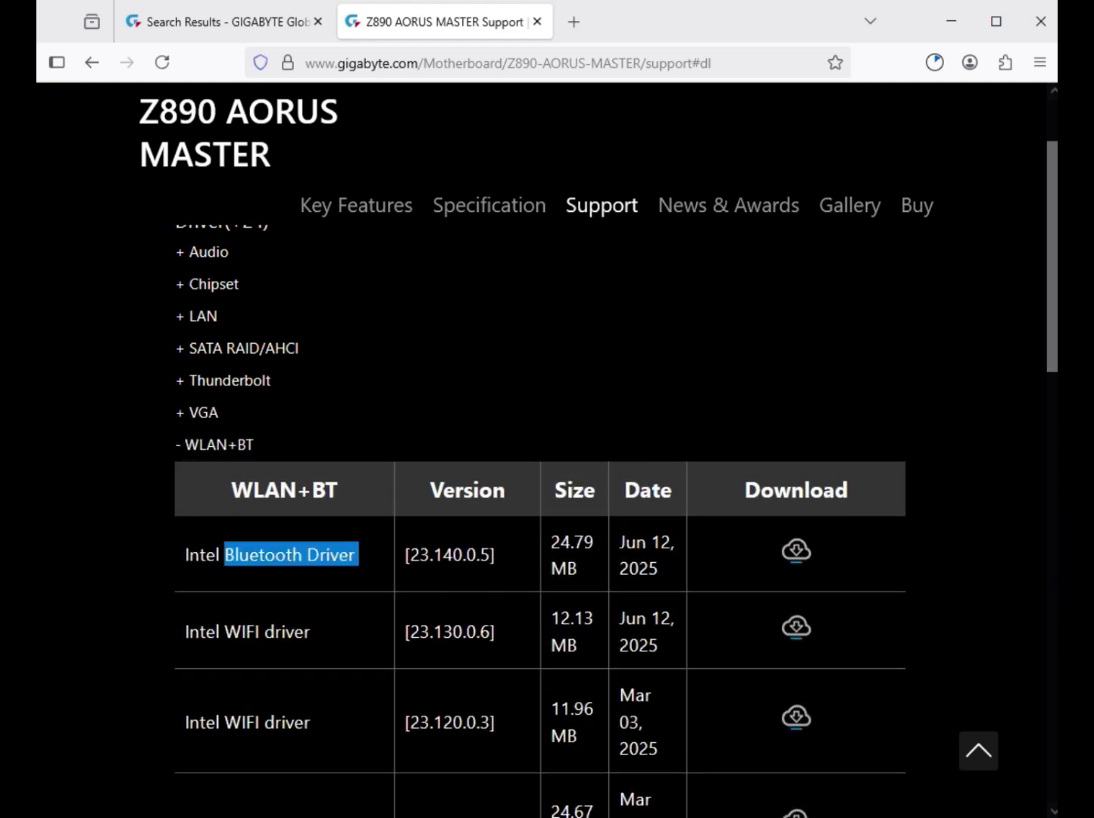
pyautogui.moveTo(225, 632); pyautogui.dragTo(296, 632)
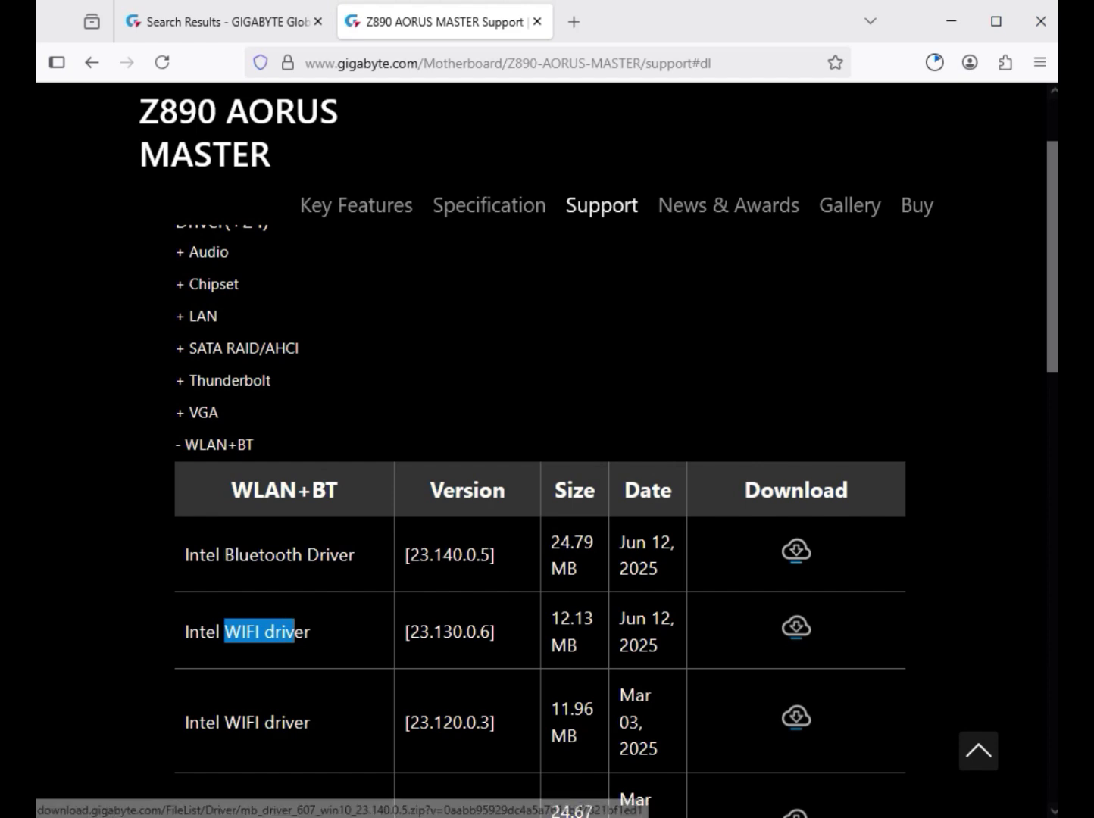
pyautogui.click(796, 551)
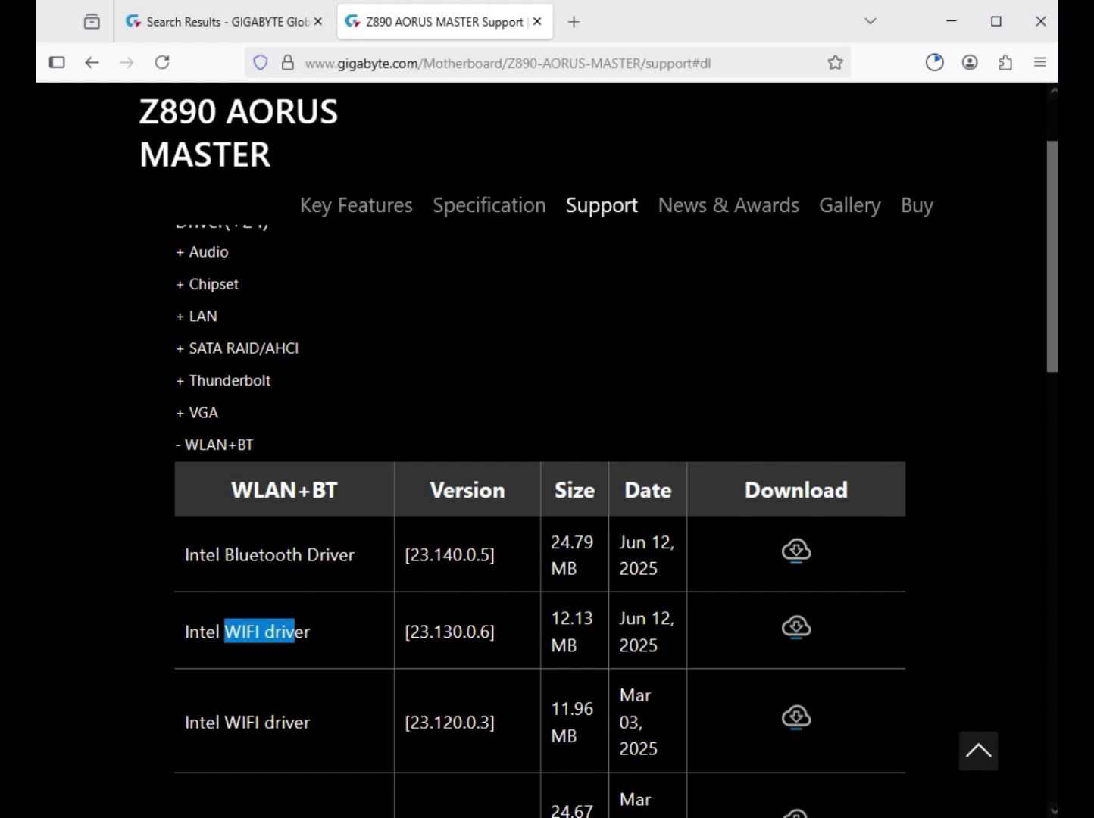
pyautogui.click(935, 63)
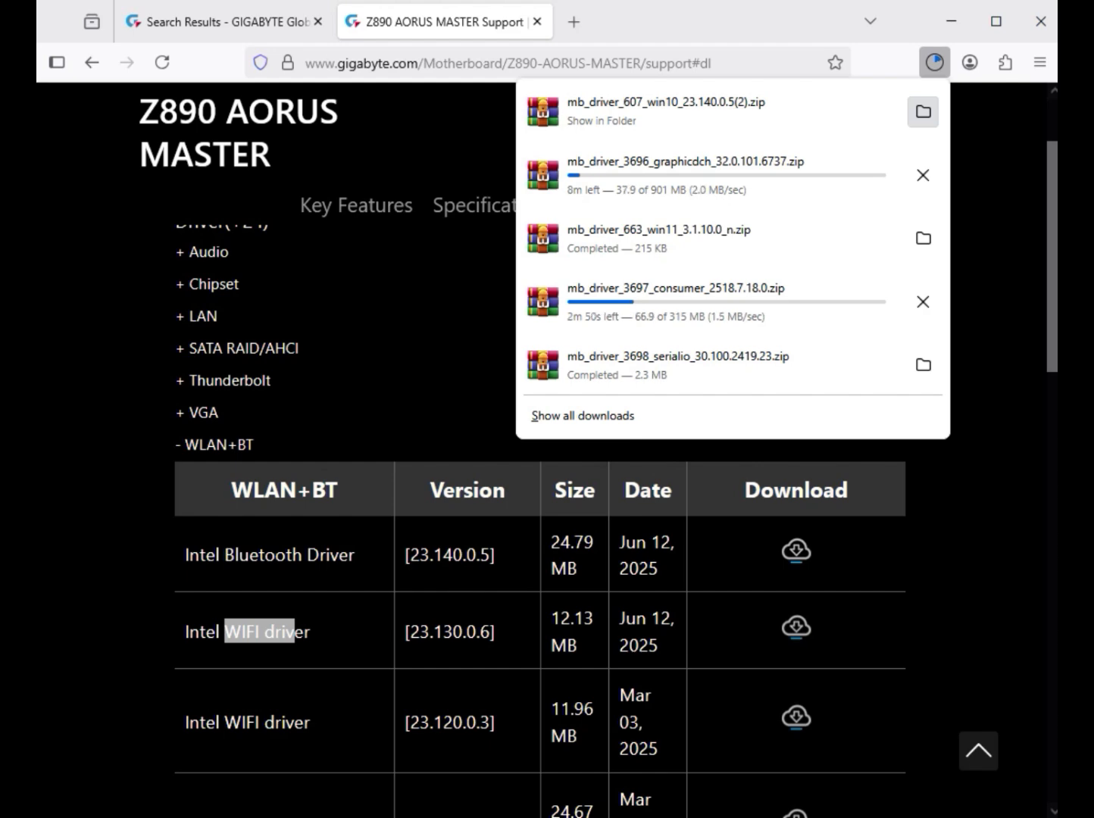
pyautogui.click(923, 111)
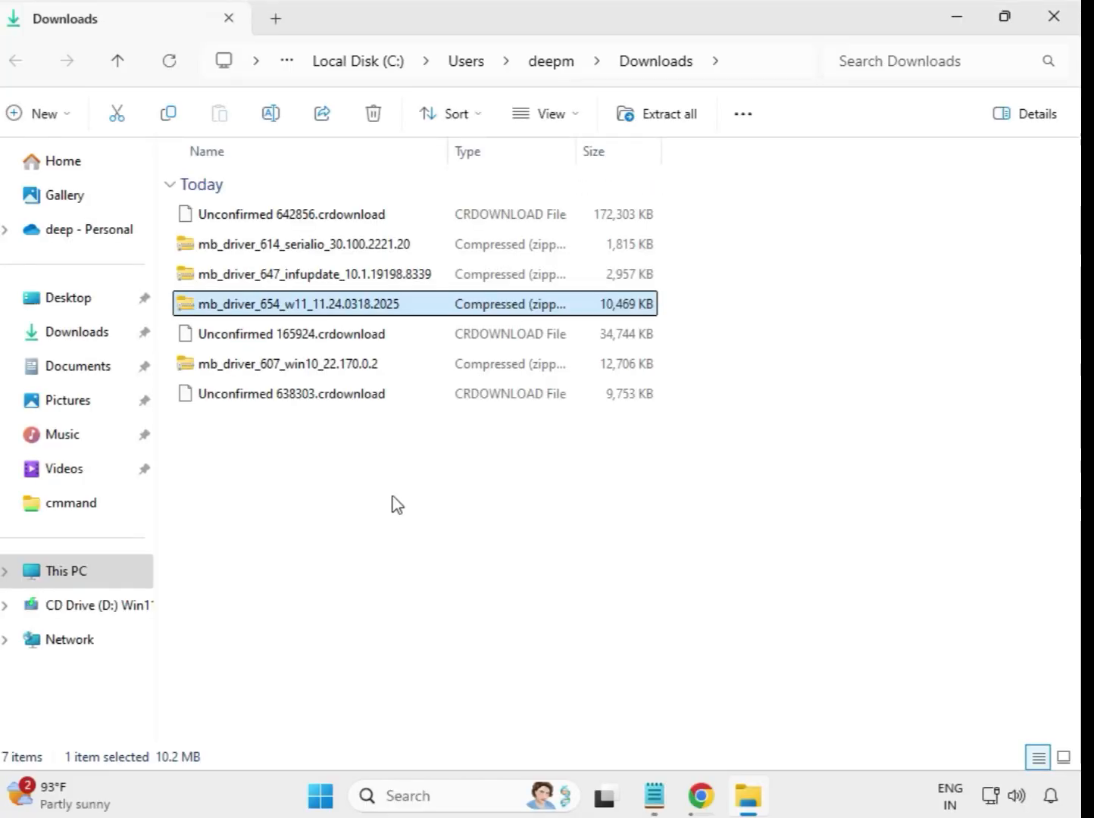
pyautogui.moveTo(399, 485); pyautogui.dragTo(374, 215)
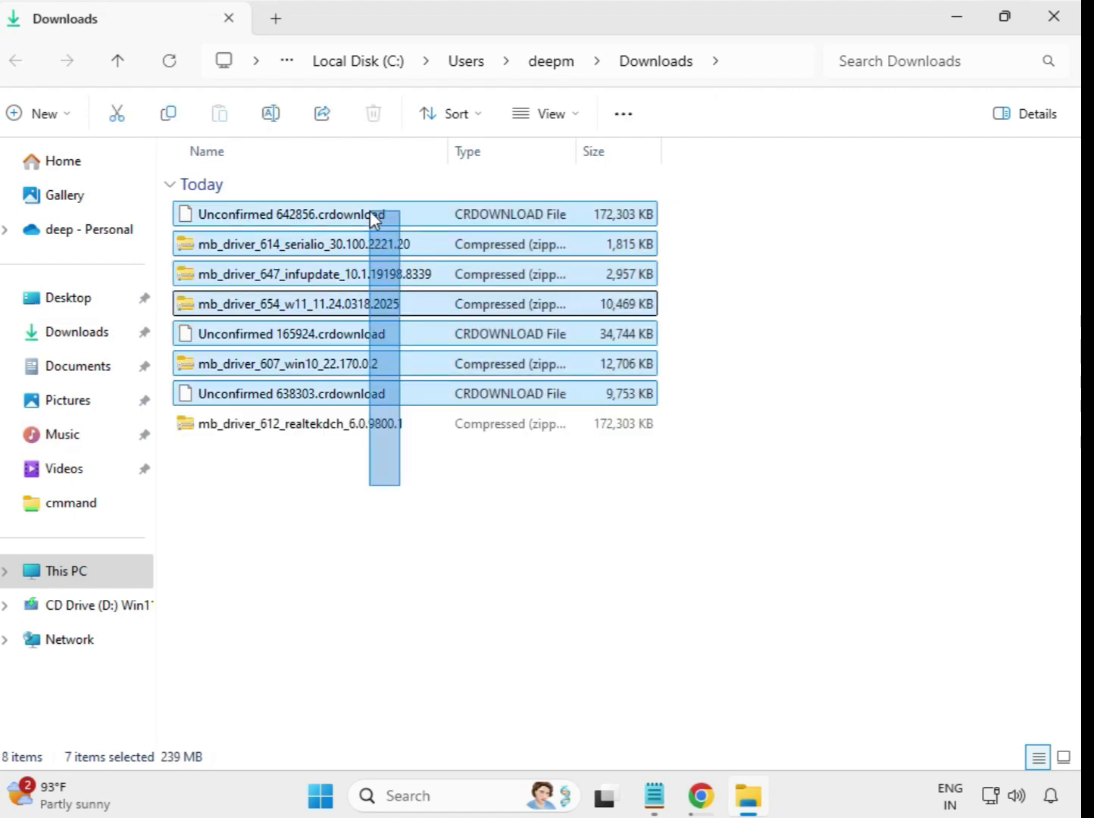
pyautogui.click(586, 506)
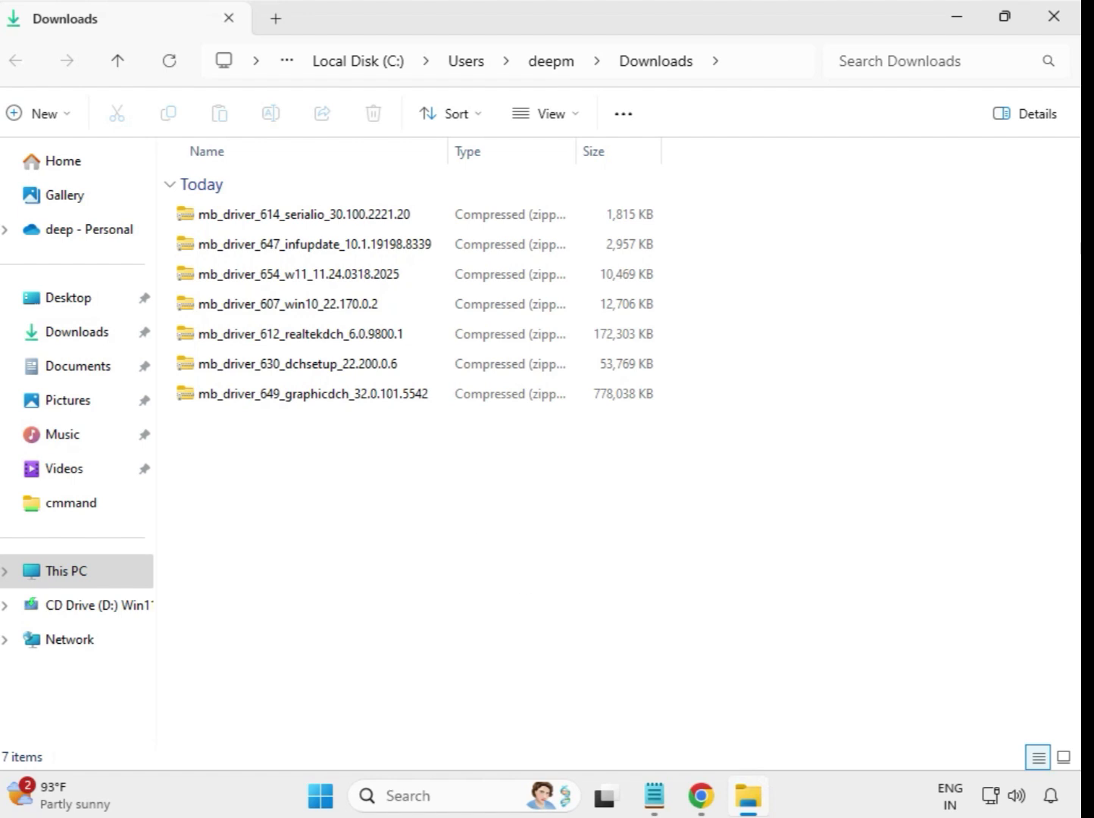
# - Extract the mb_driver_614_serialio_30.100.2221.20 archive to its default folder in Downloads, close the extracted files' window, and select the new folder
pyautogui.click(282, 219)
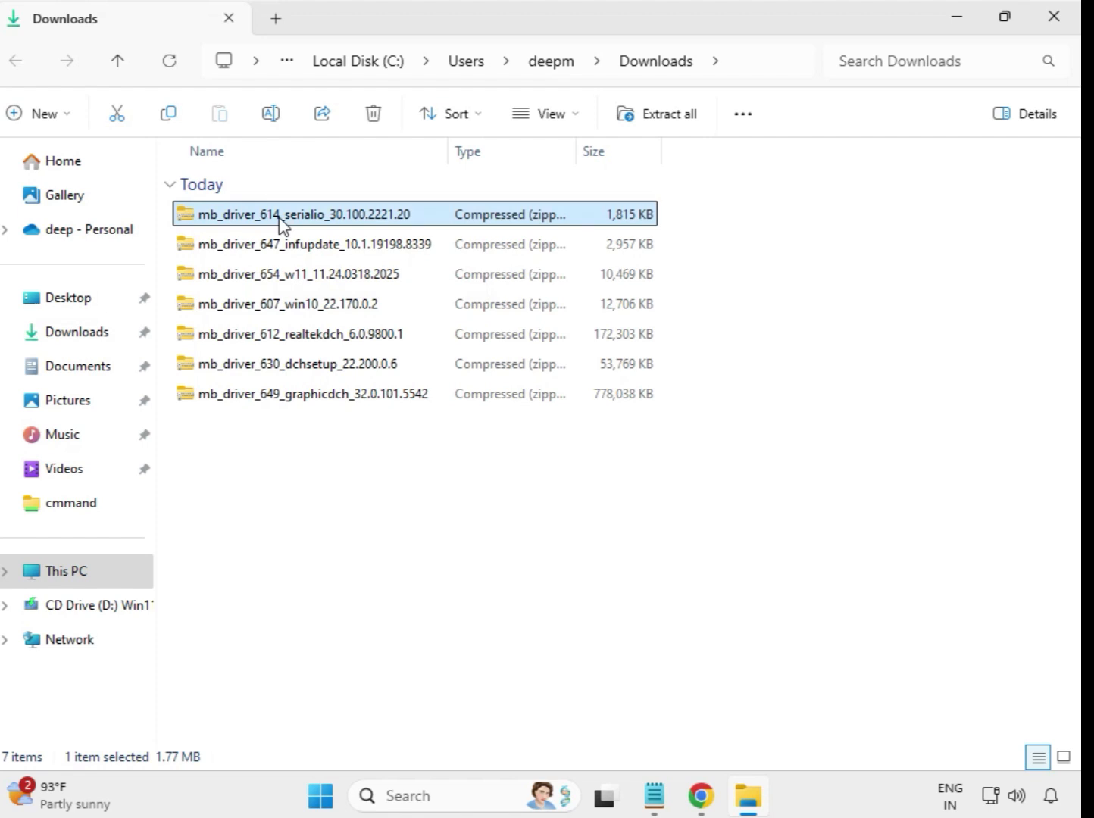
pyautogui.rightClick(282, 220)
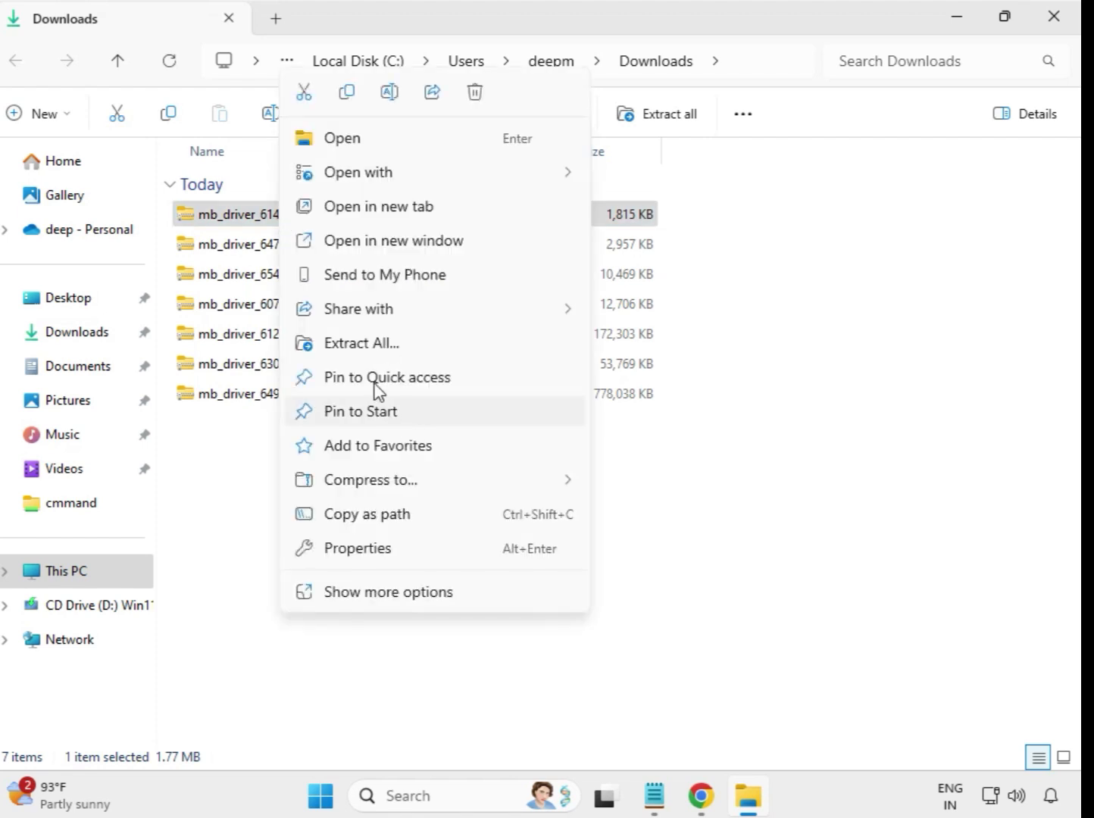
pyautogui.click(369, 350)
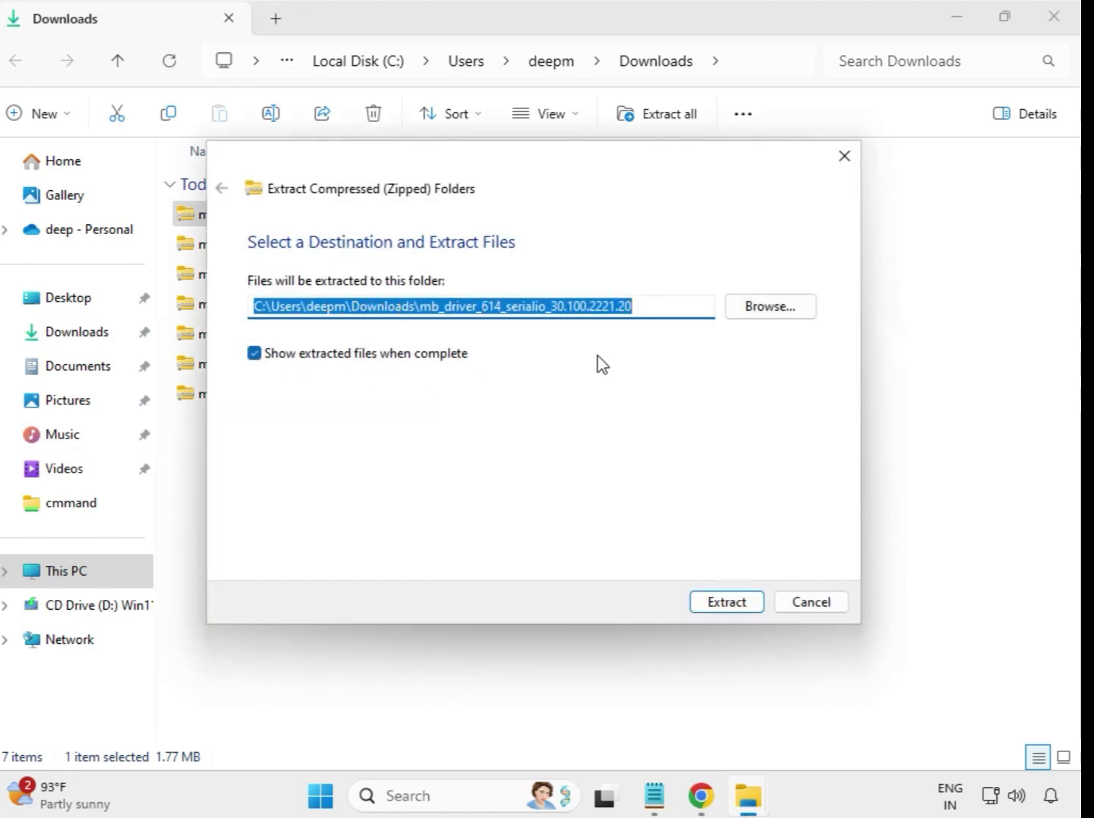
pyautogui.click(736, 604)
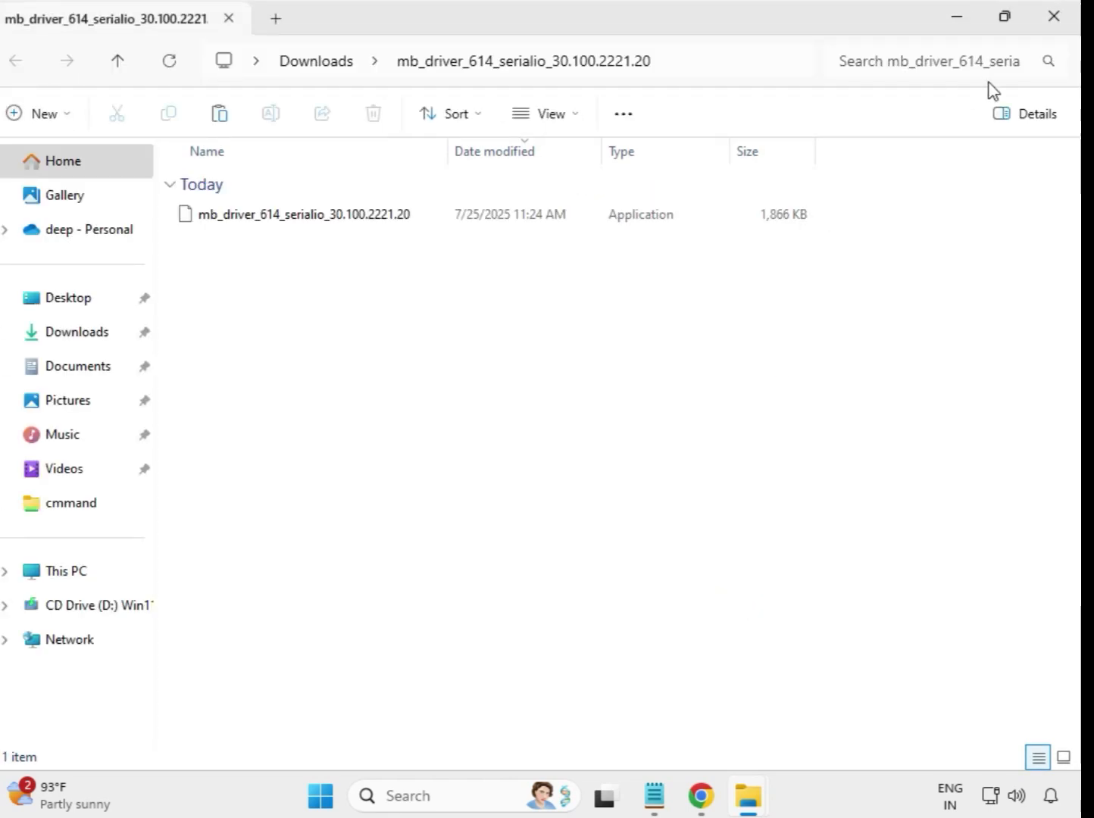
pyautogui.click(1055, 25)
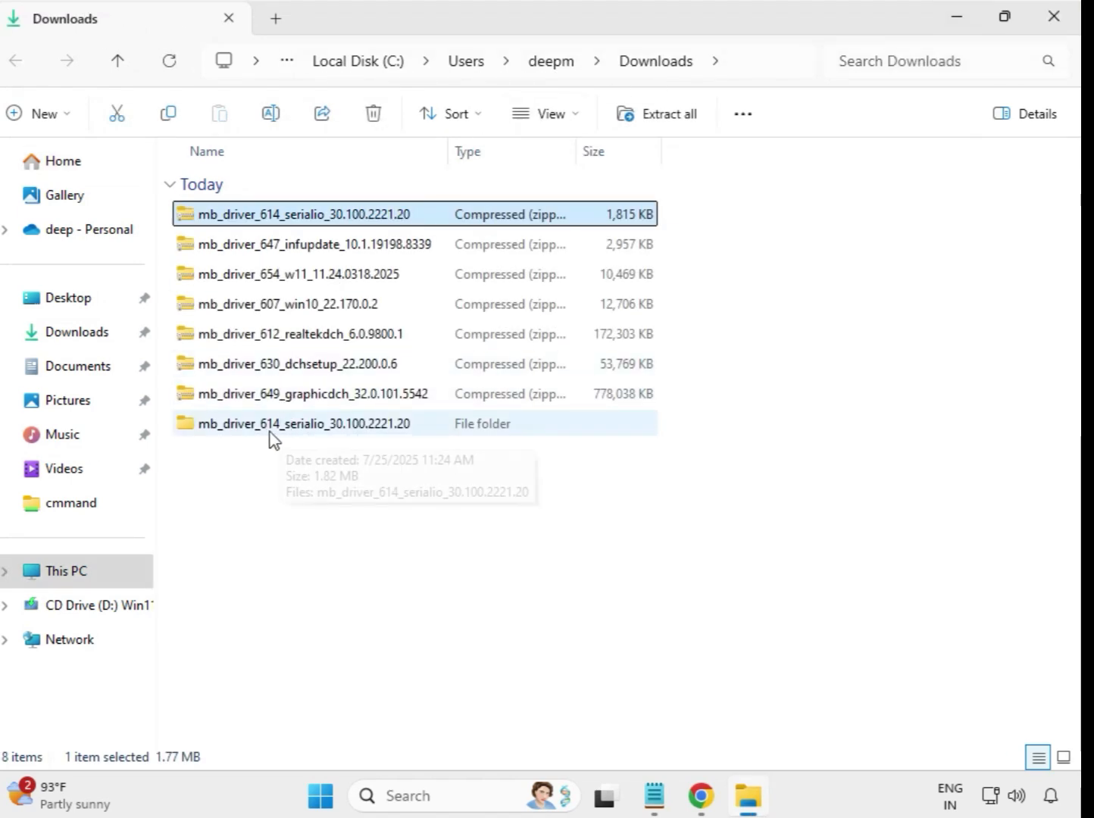
pyautogui.click(293, 433)
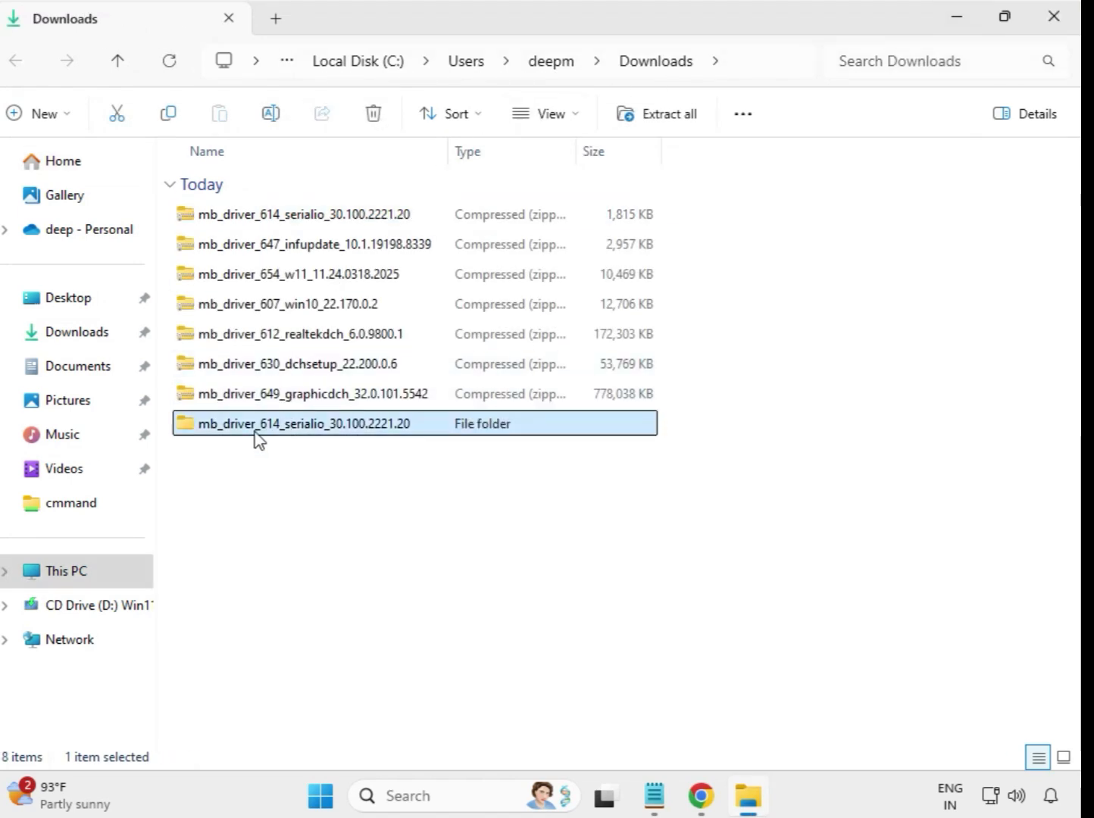
# - Extract the mb_driver_647_infupdate_10.1.19198.8339 archive to its default folder in Downloads and close the extracted files' window
pyautogui.click(287, 250)
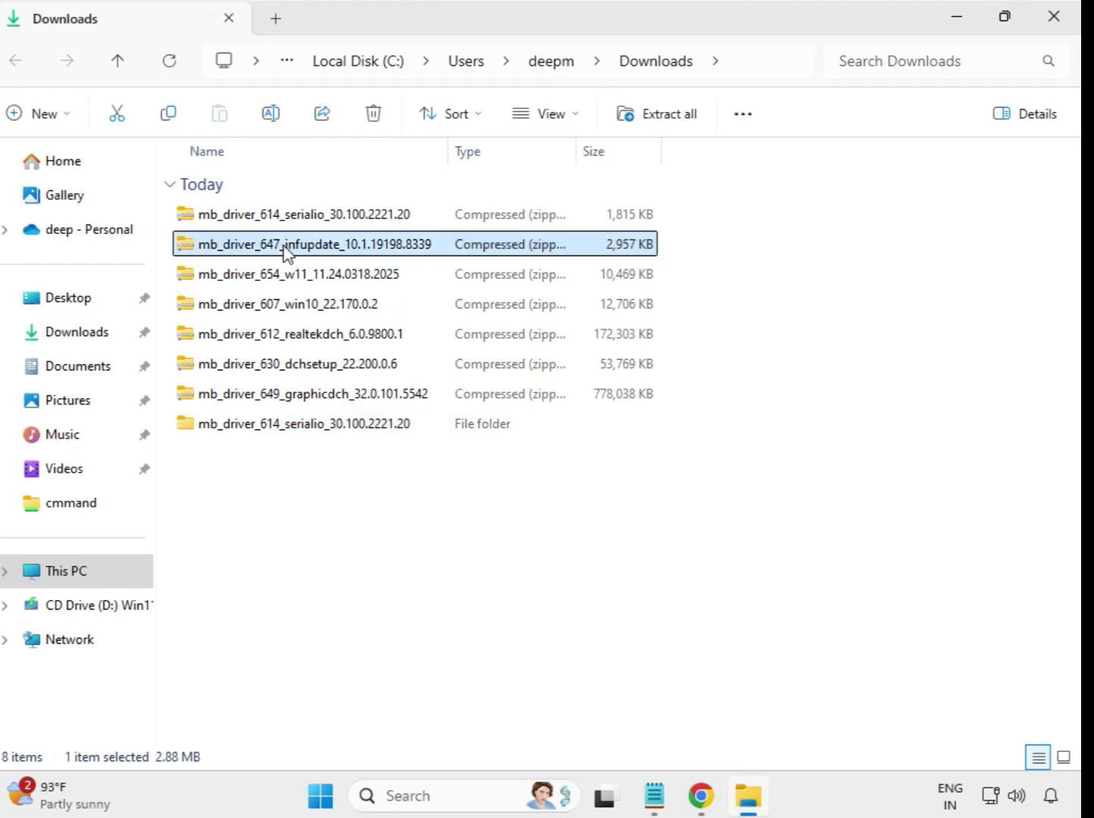
pyautogui.rightClick(285, 252)
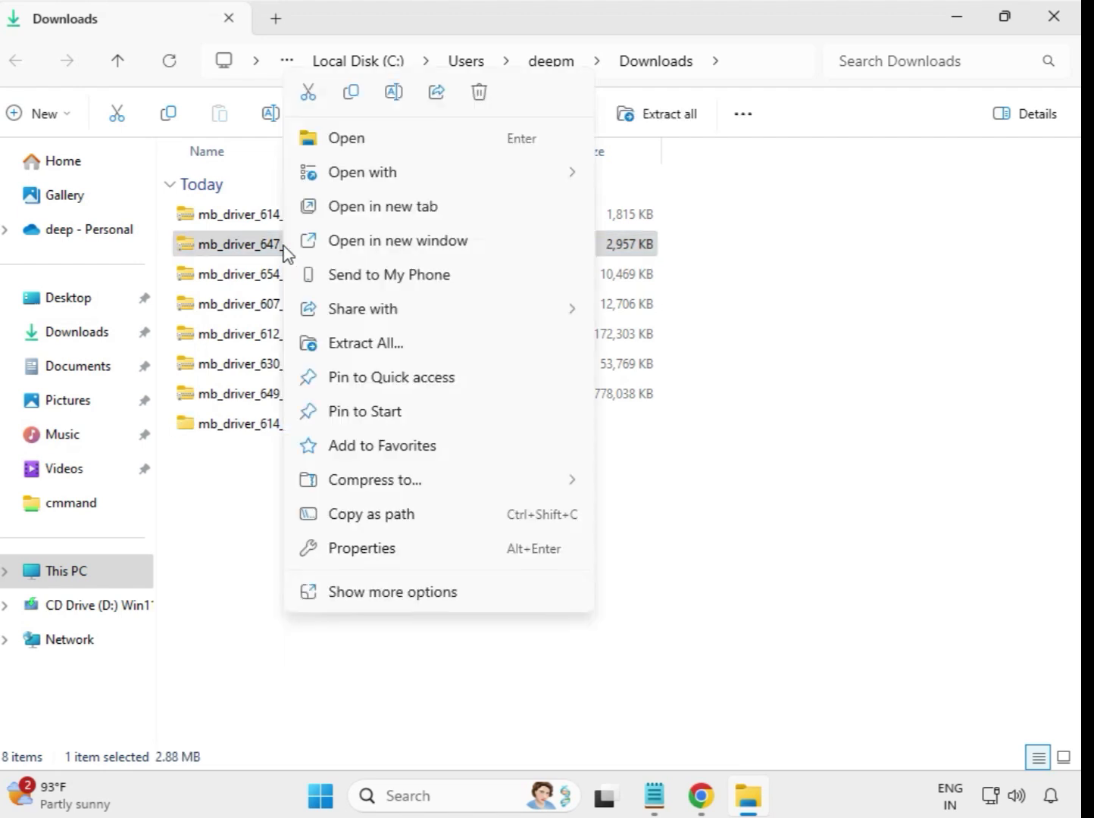
pyautogui.click(367, 343)
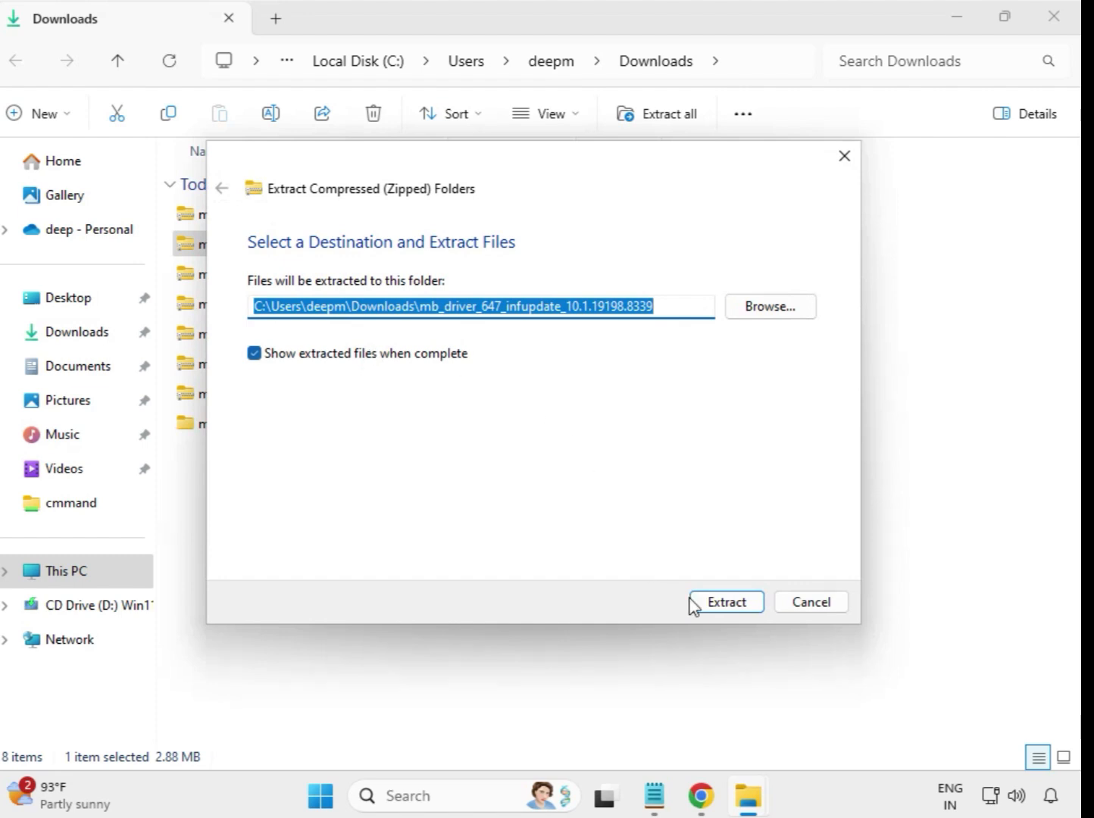
pyautogui.click(718, 611)
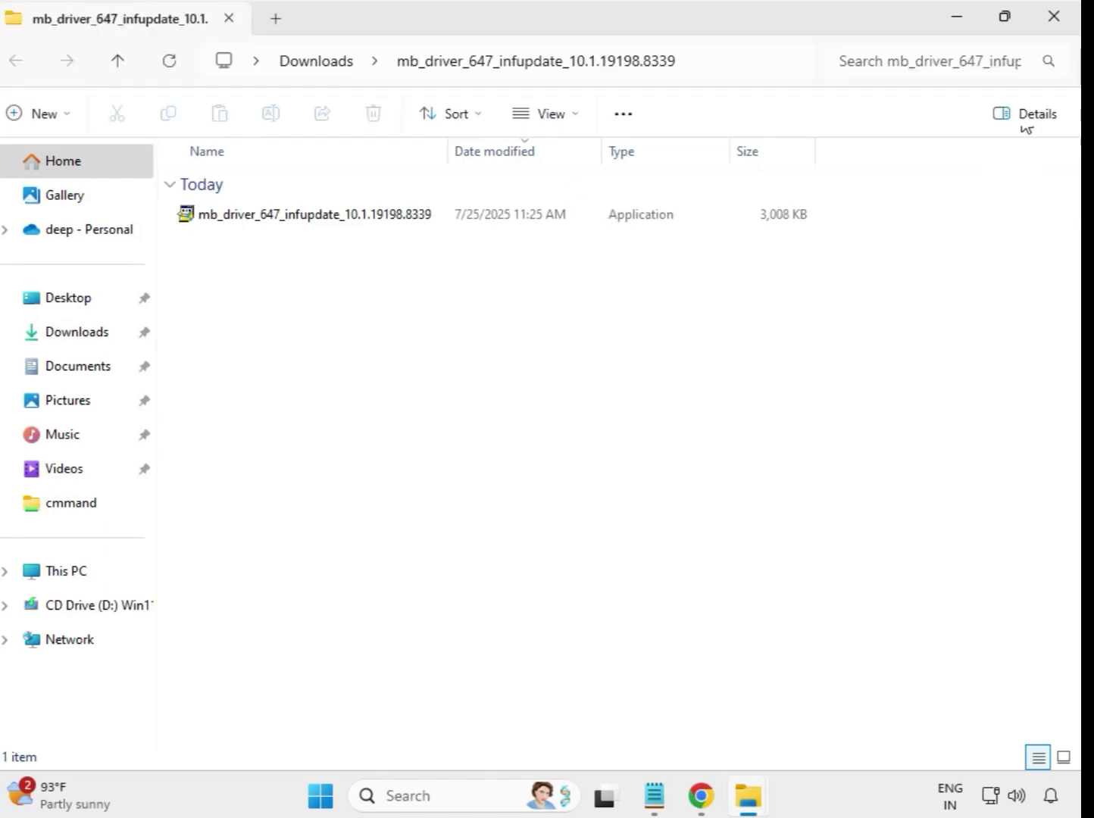
pyautogui.click(1051, 25)
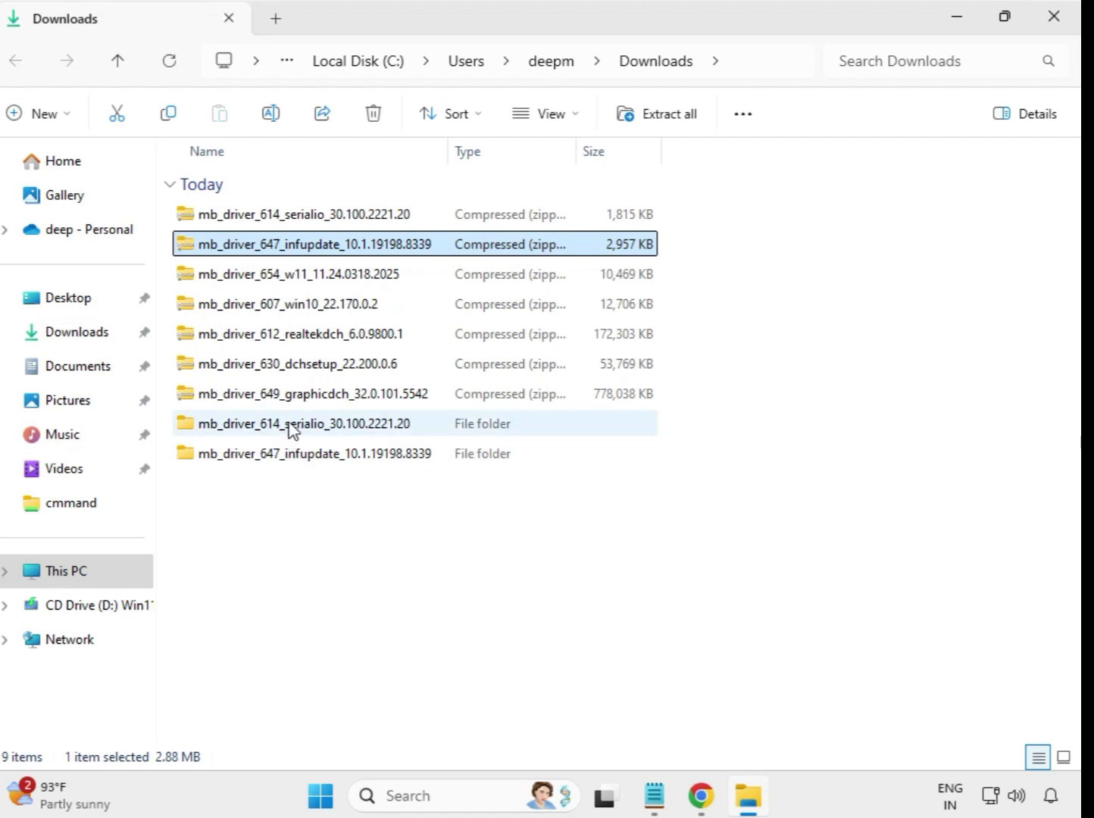
# - Extract the mb_driver_654_w11_11.24.0318.2025 archive to its default folder in Downloads
pyautogui.click(278, 279)
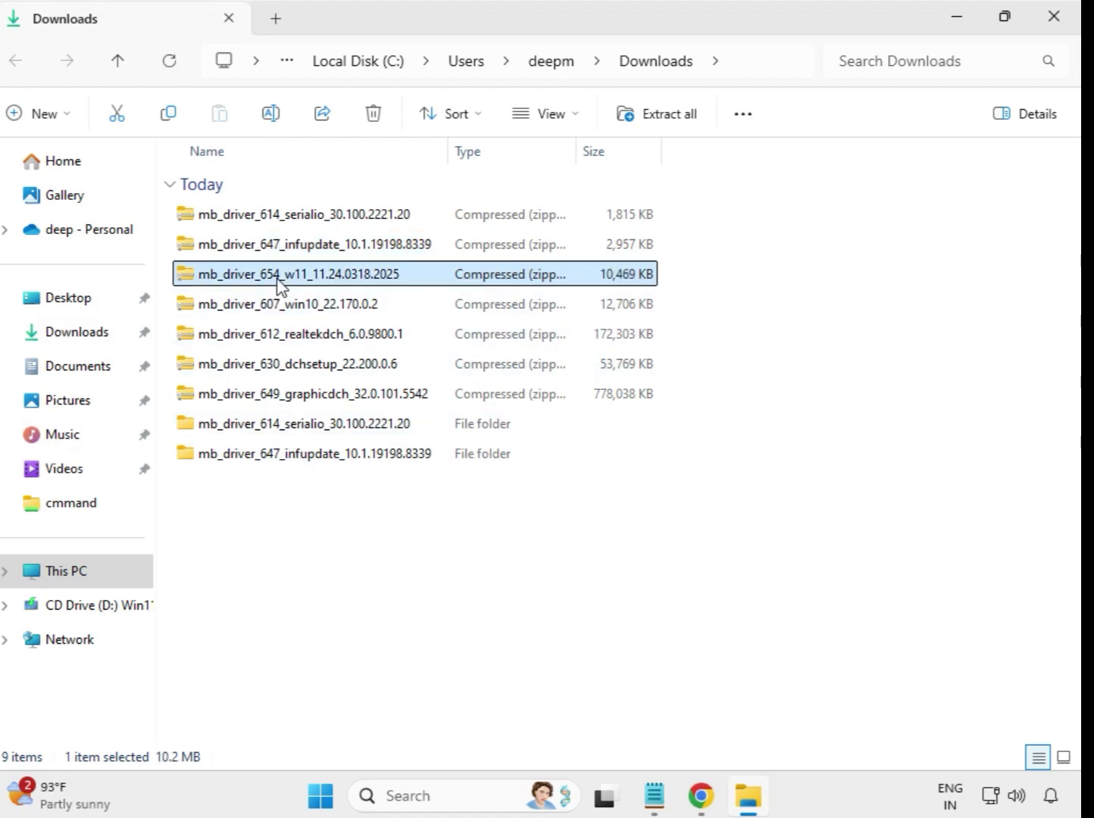
pyautogui.rightClick(280, 287)
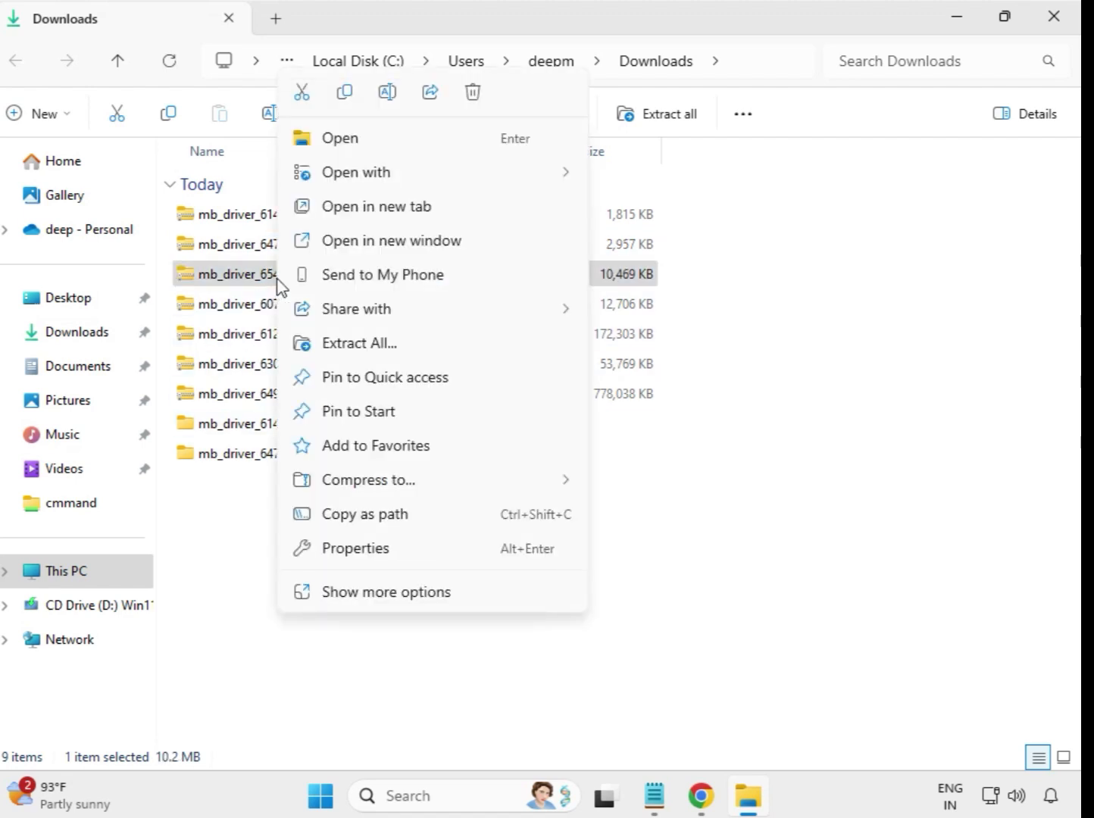
pyautogui.click(366, 351)
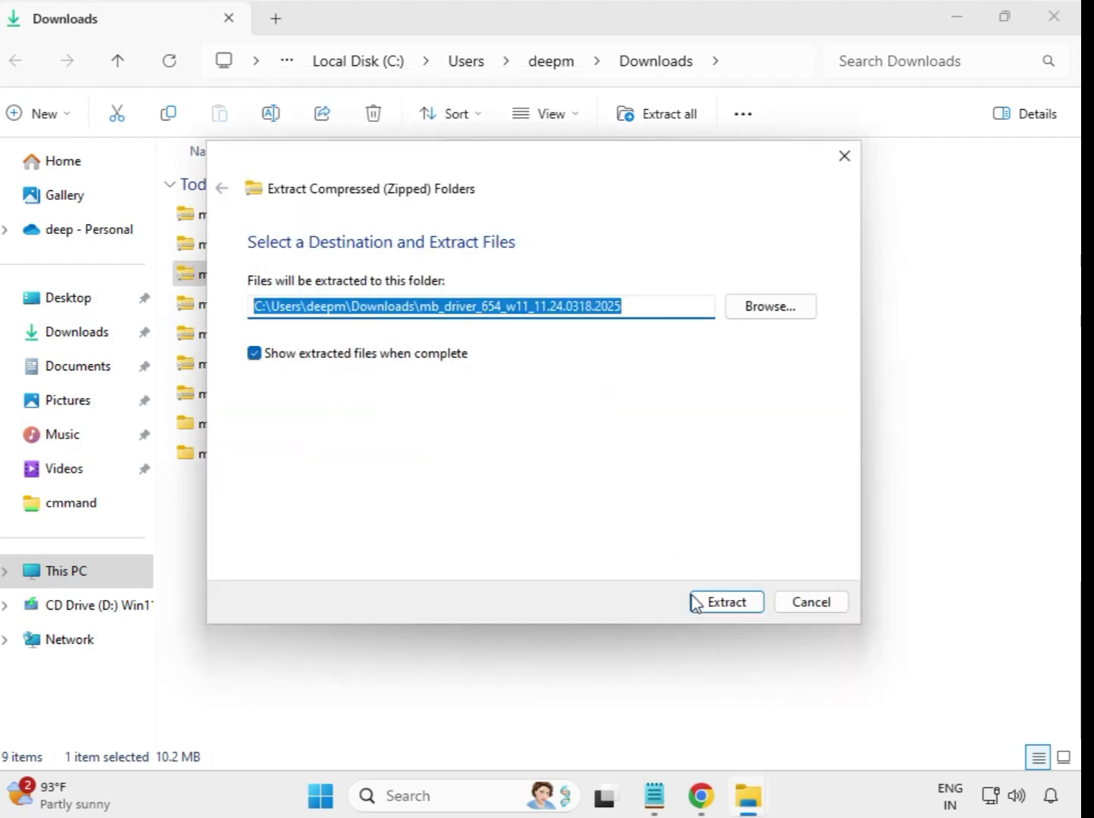
pyautogui.click(705, 603)
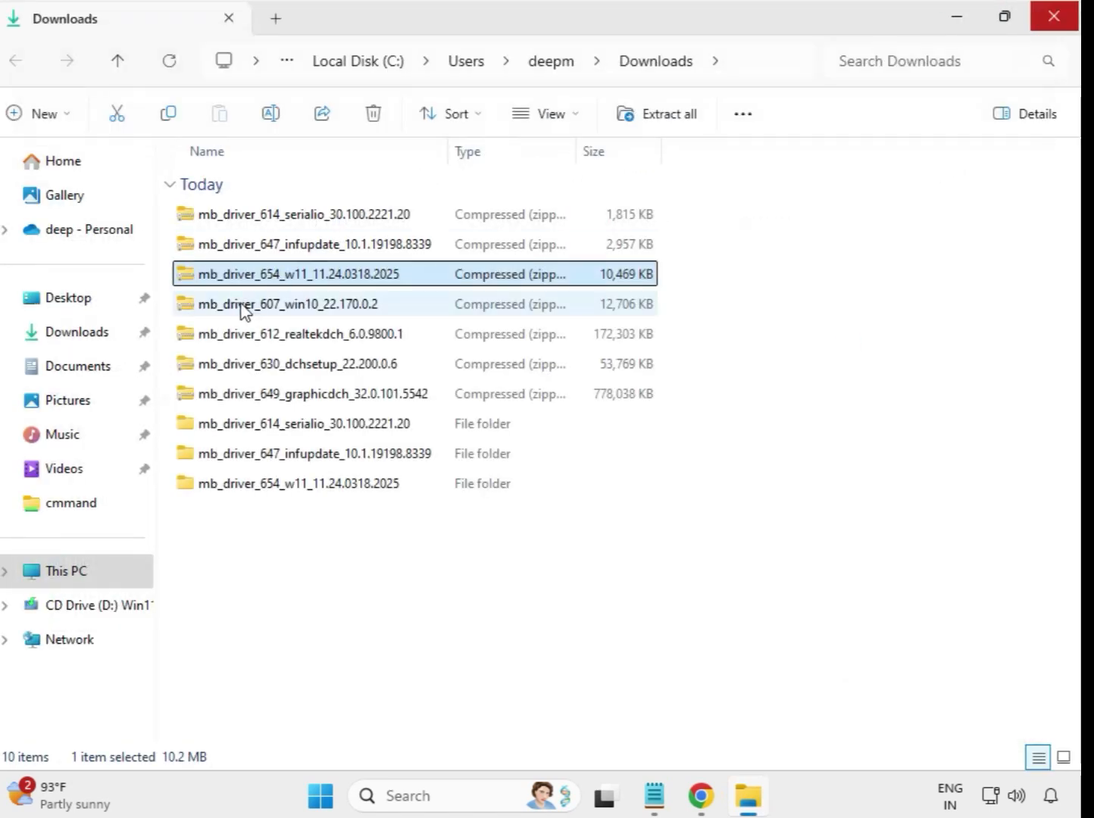
# - Extract the mb_driver_607_win10_22.170.0.2 archive to its default folder in Downloads and close the extracted files' window
pyautogui.click(249, 307)
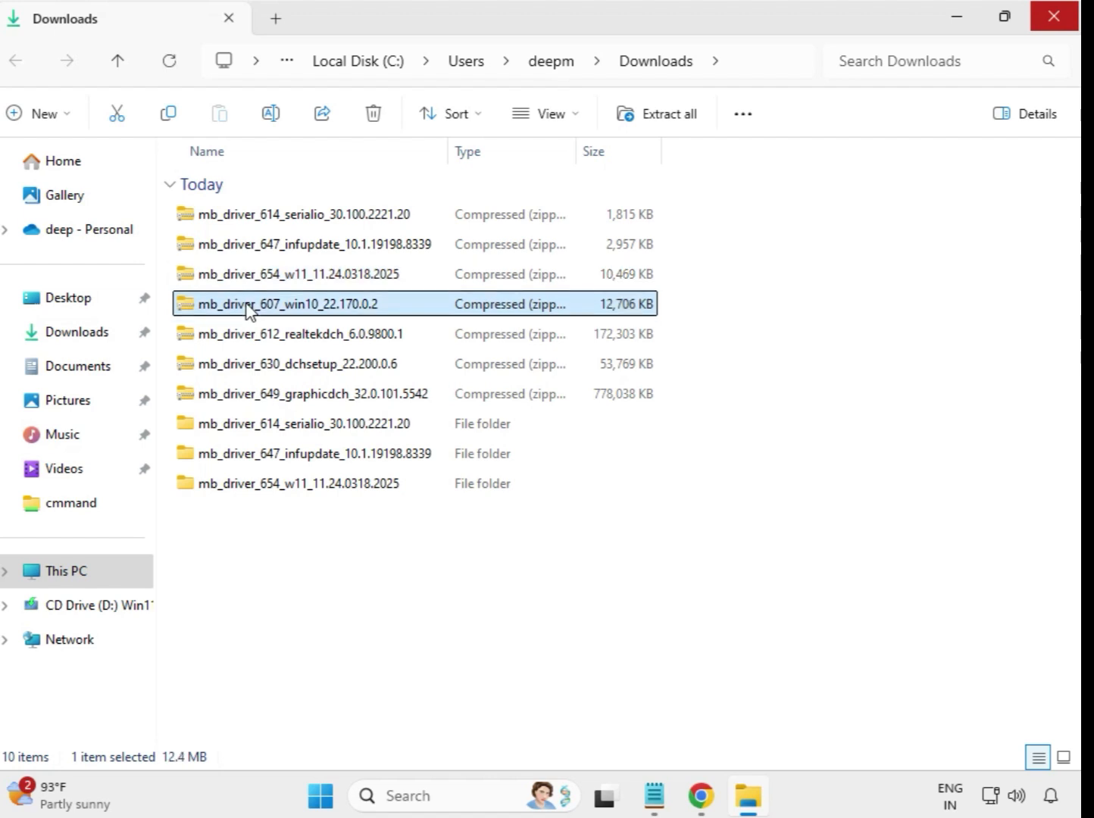
pyautogui.rightClick(249, 307)
pyautogui.click(336, 345)
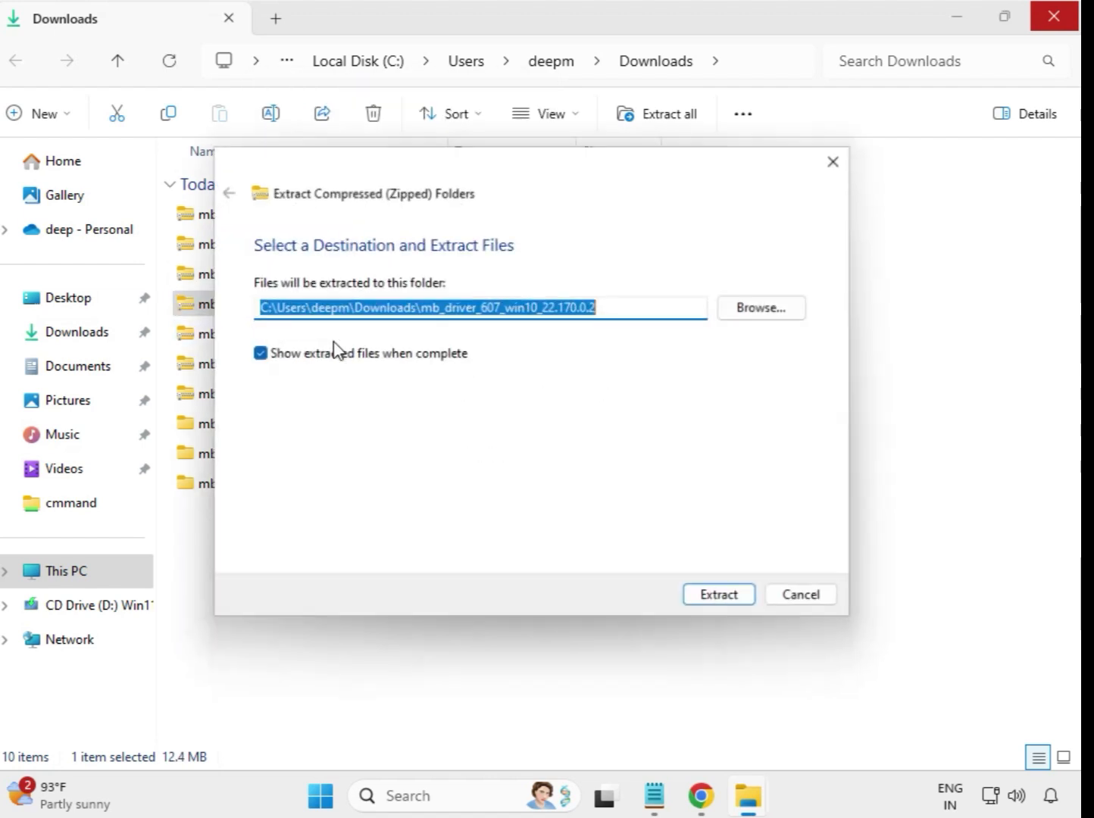
pyautogui.click(729, 604)
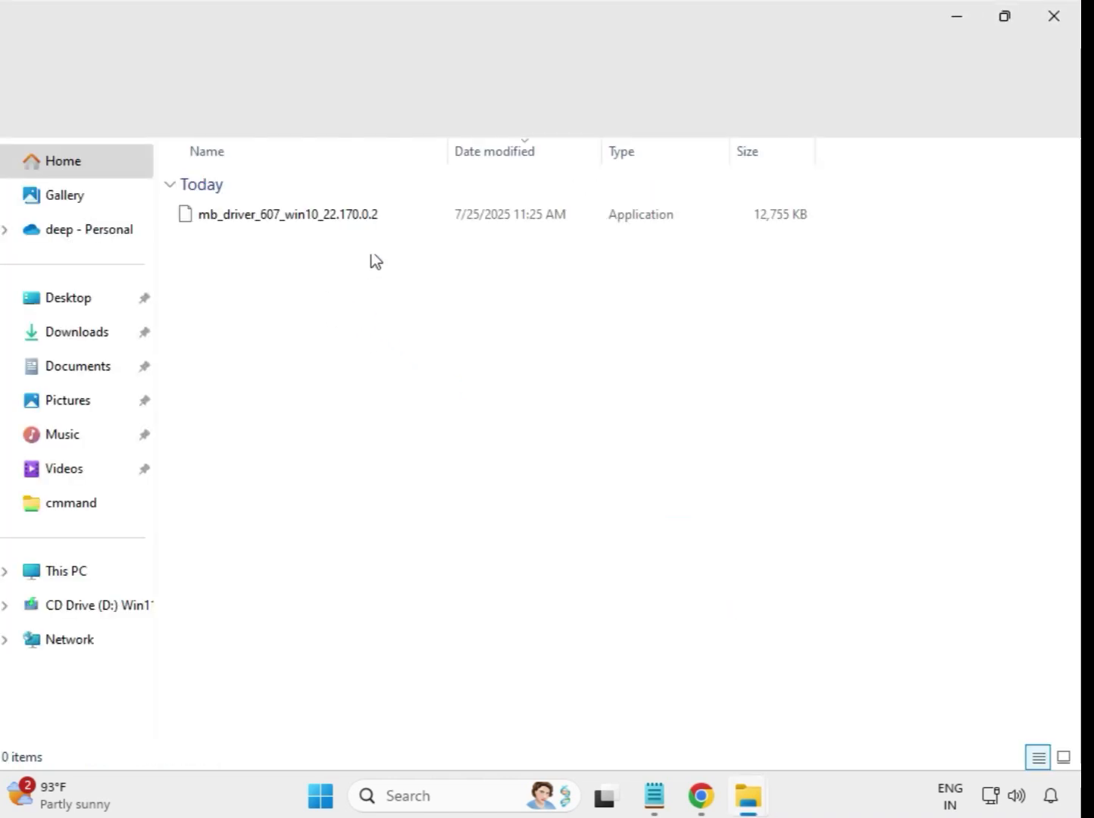
pyautogui.click(1064, 13)
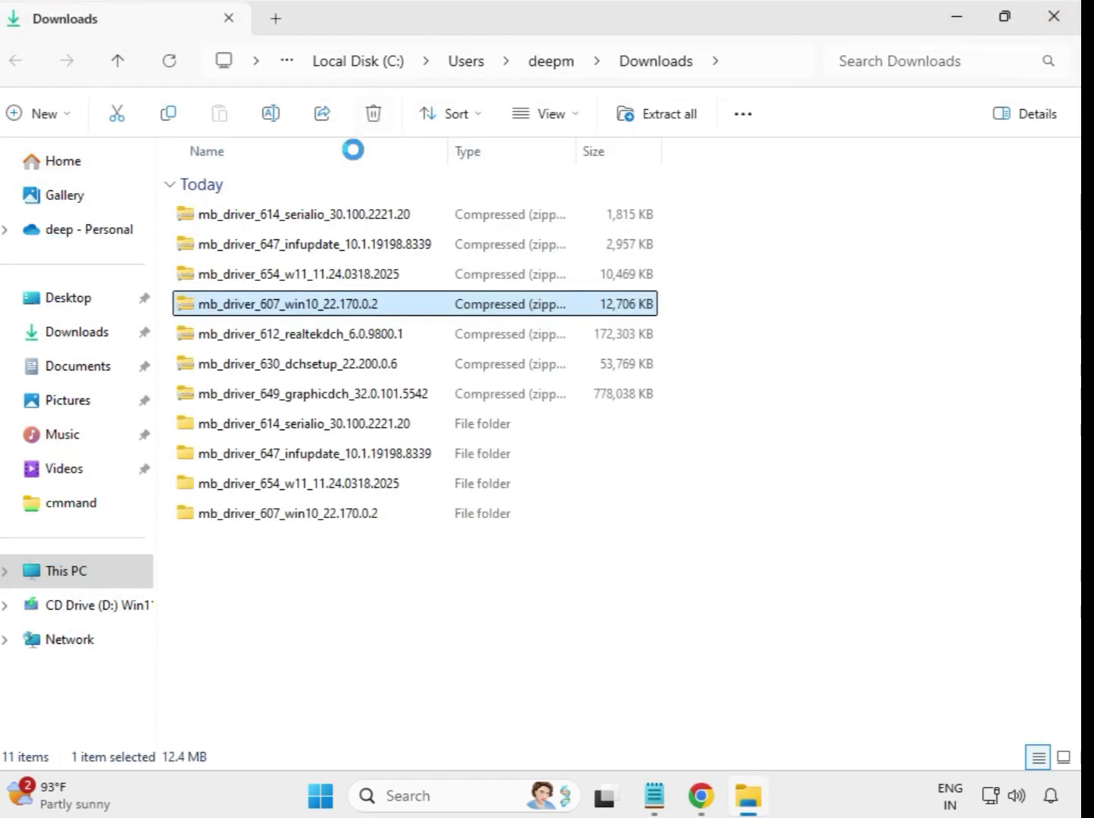
# - Extract the mb_driver_612_realtekdch_6.0.9800.1 archive to its default folder in Downloads and close the extracted files' window
pyautogui.click(311, 345)
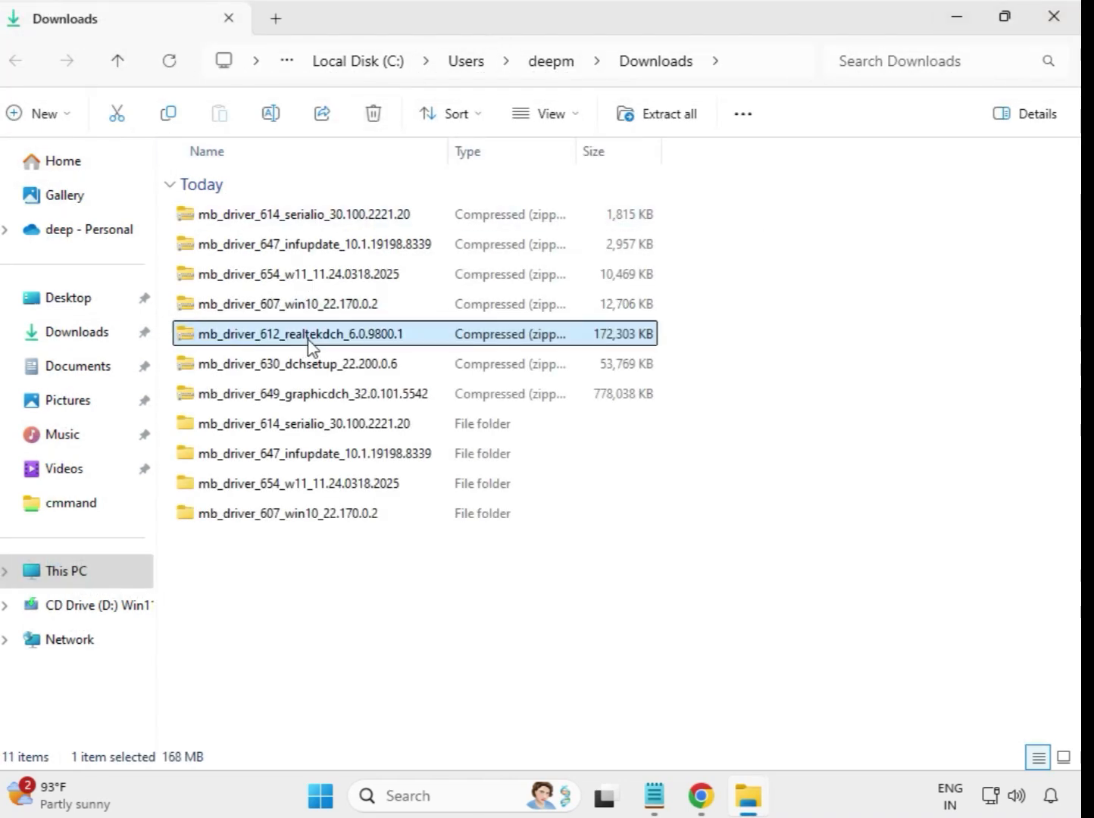
pyautogui.rightClick(311, 345)
pyautogui.click(422, 347)
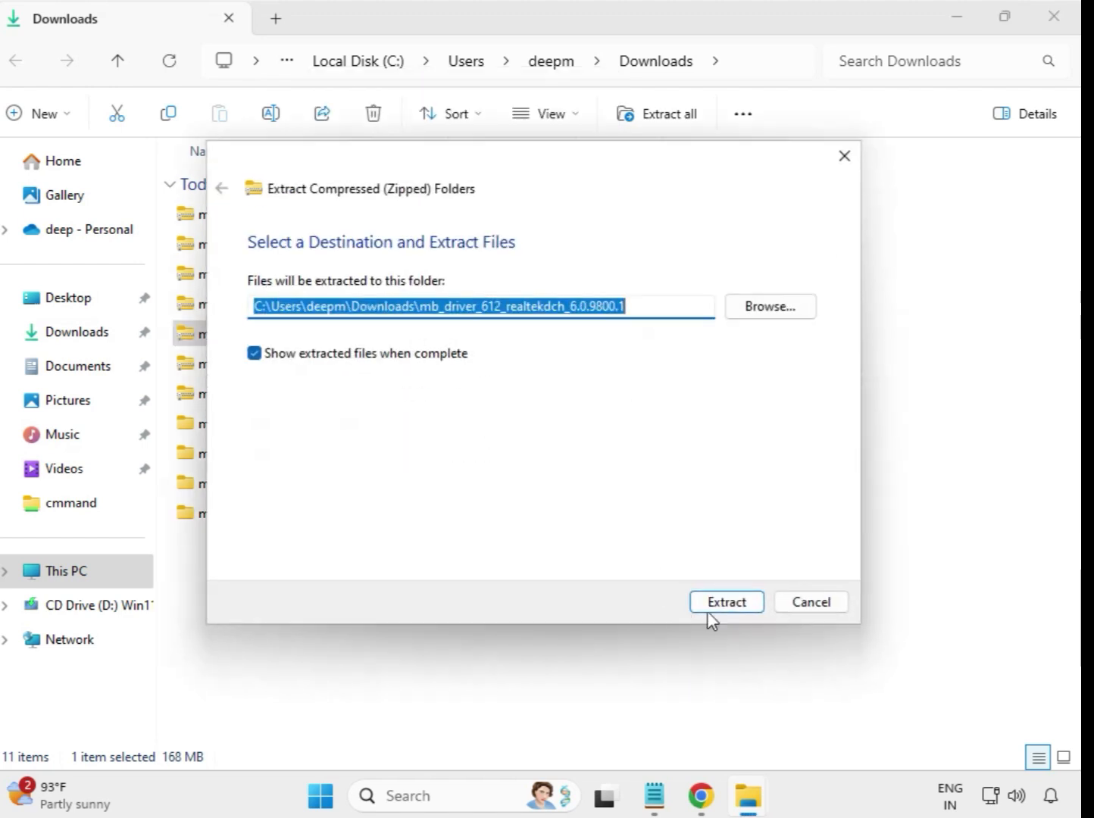
pyautogui.click(716, 604)
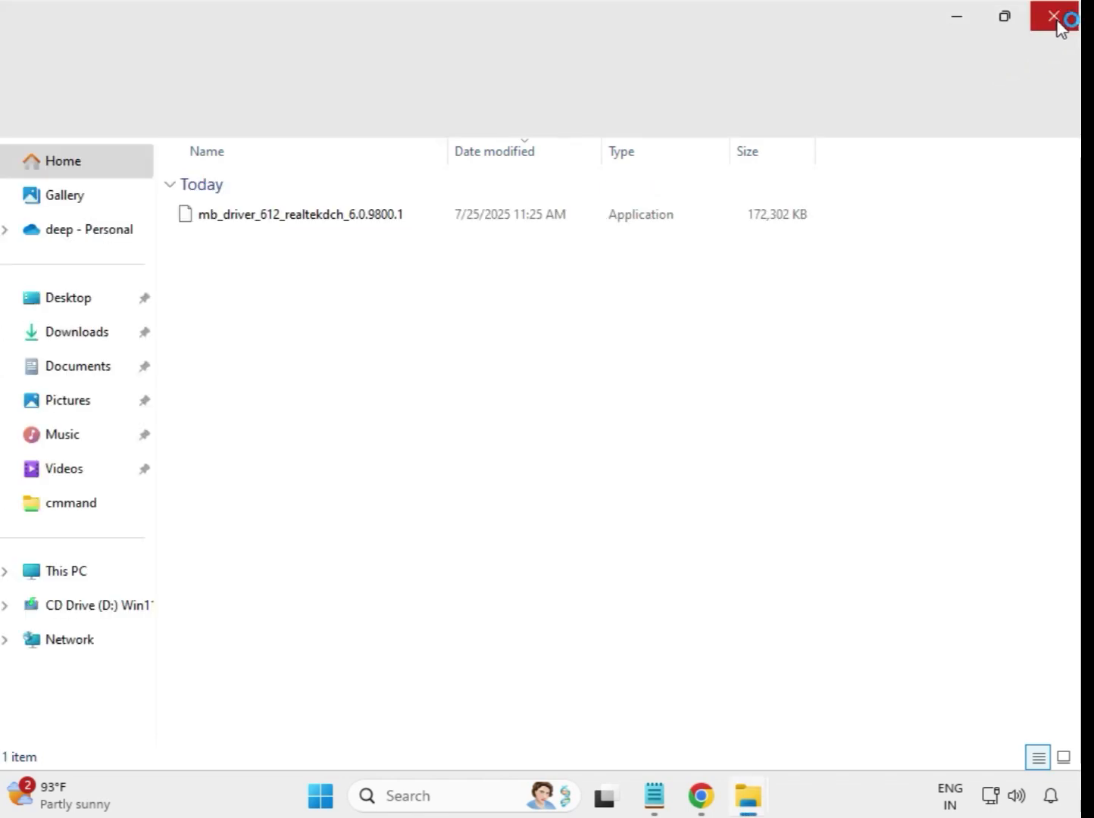
pyautogui.click(1059, 23)
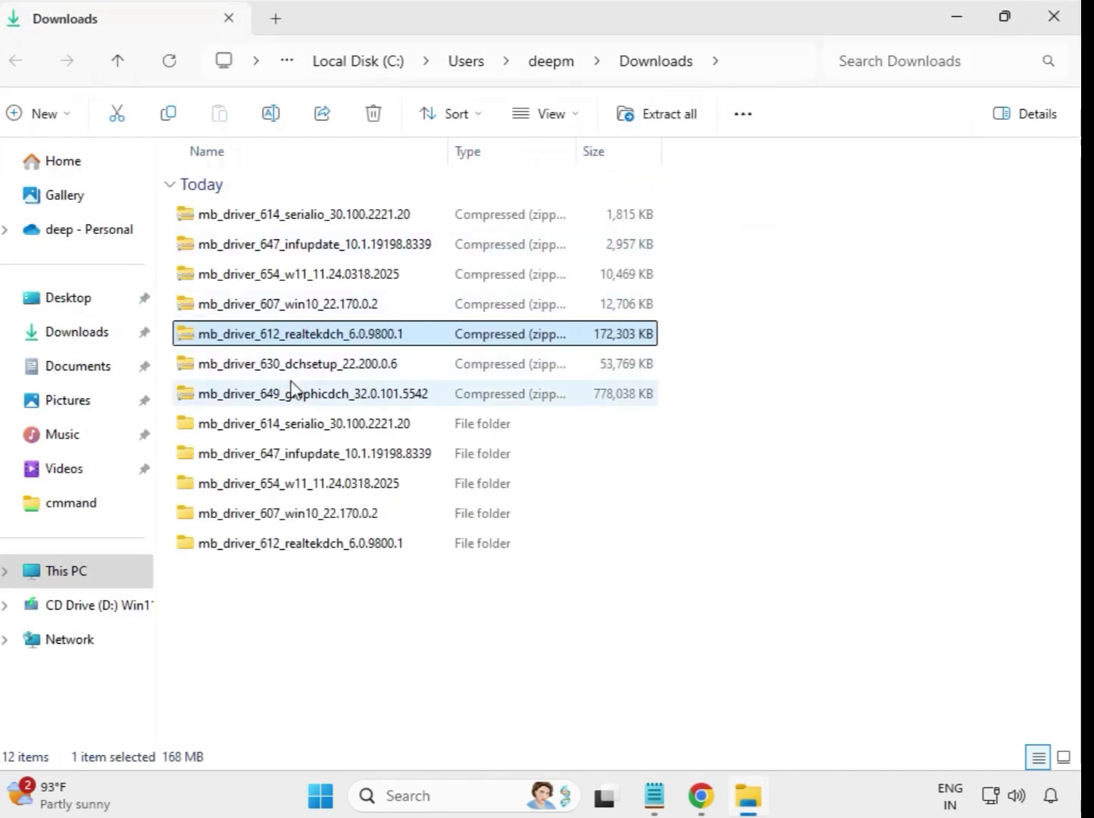
# - Extract the mb_driver_630_dchsetup_22.200.0.6 archive to its default folder in Downloads and close the extracted files' window
pyautogui.click(303, 366)
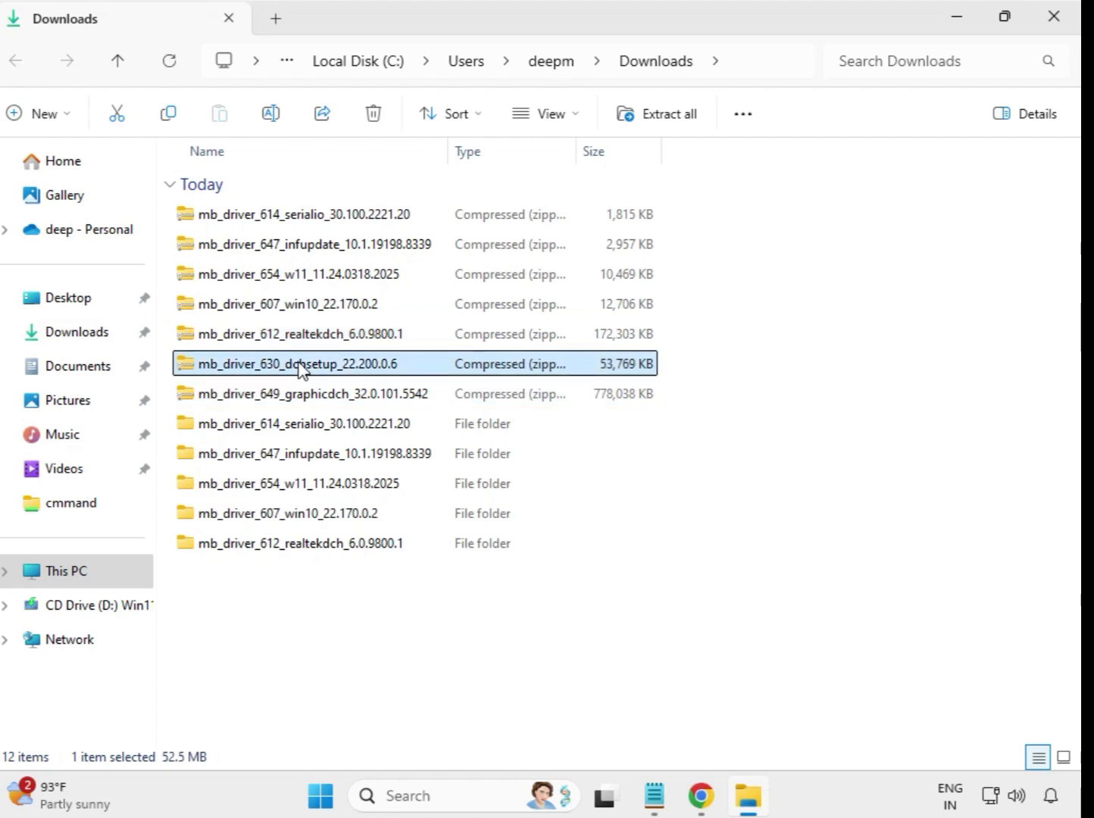
pyautogui.rightClick(303, 370)
pyautogui.click(379, 355)
pyautogui.click(712, 604)
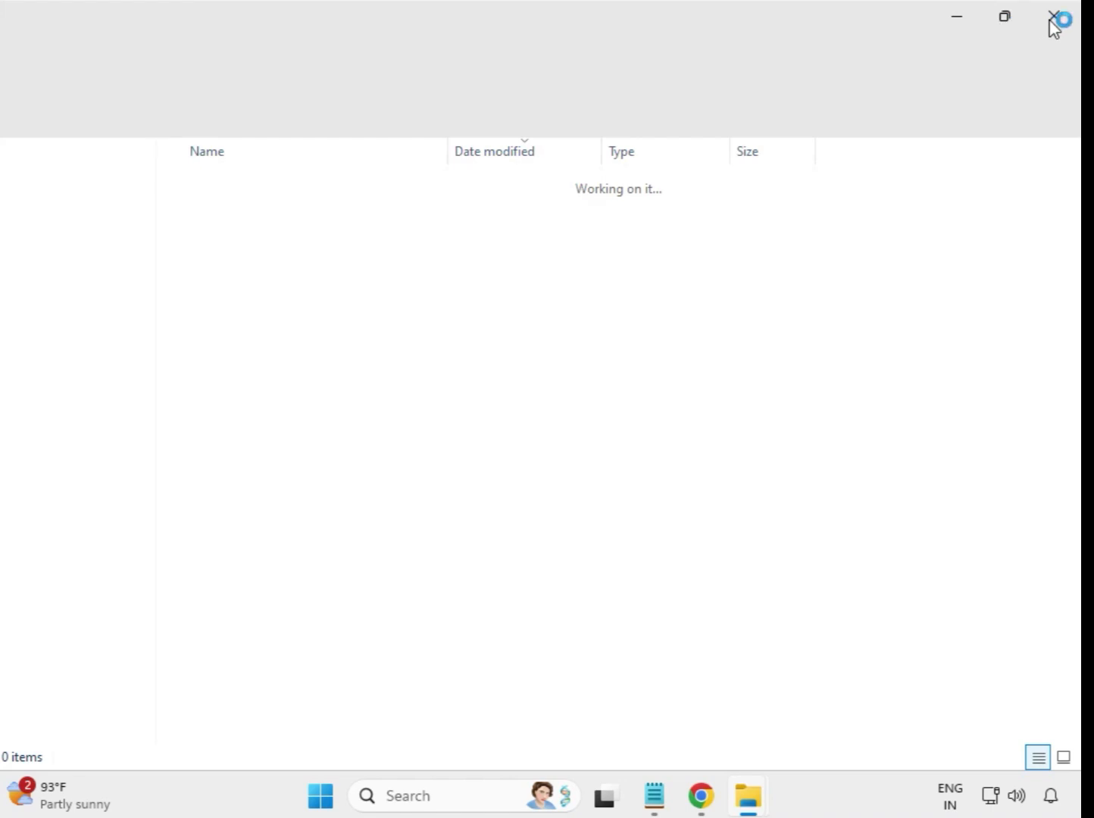
pyautogui.click(1055, 18)
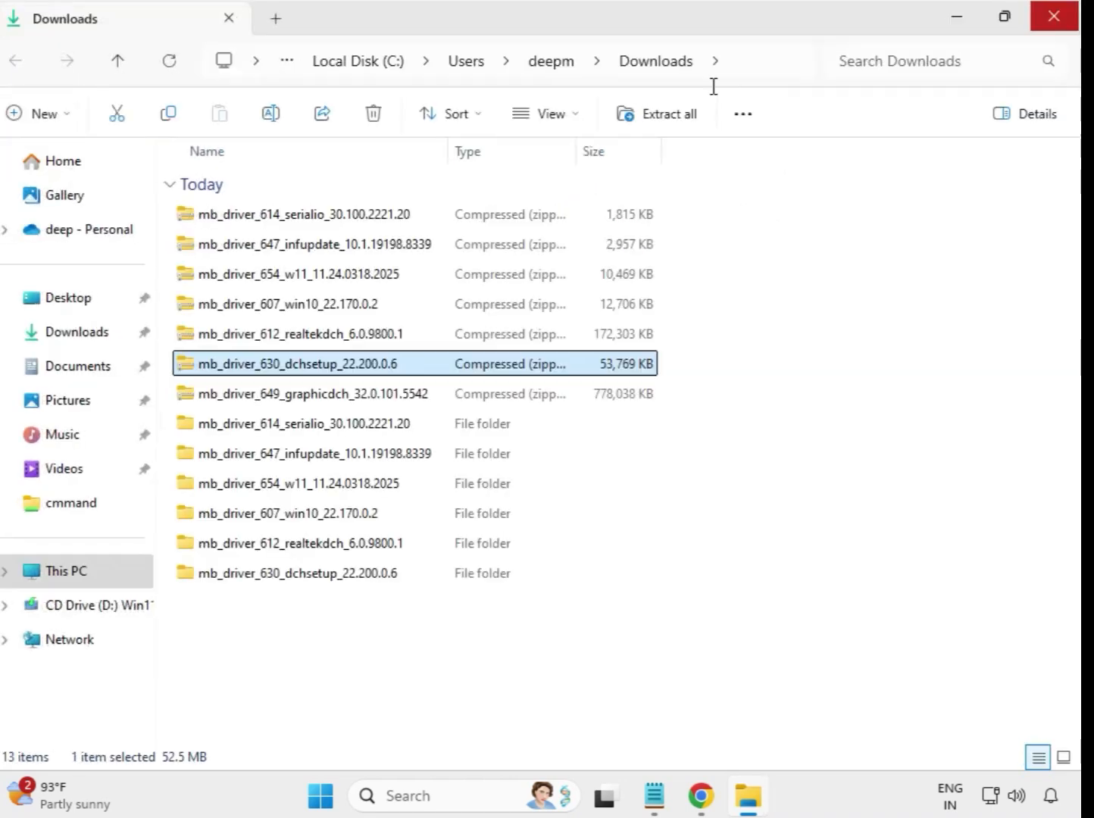
# - Extract the mb_driver_649_graphicdch_32.0.101.5542 archive to its default folder in Downloads and close the extracted files' window
pyautogui.click(331, 401)
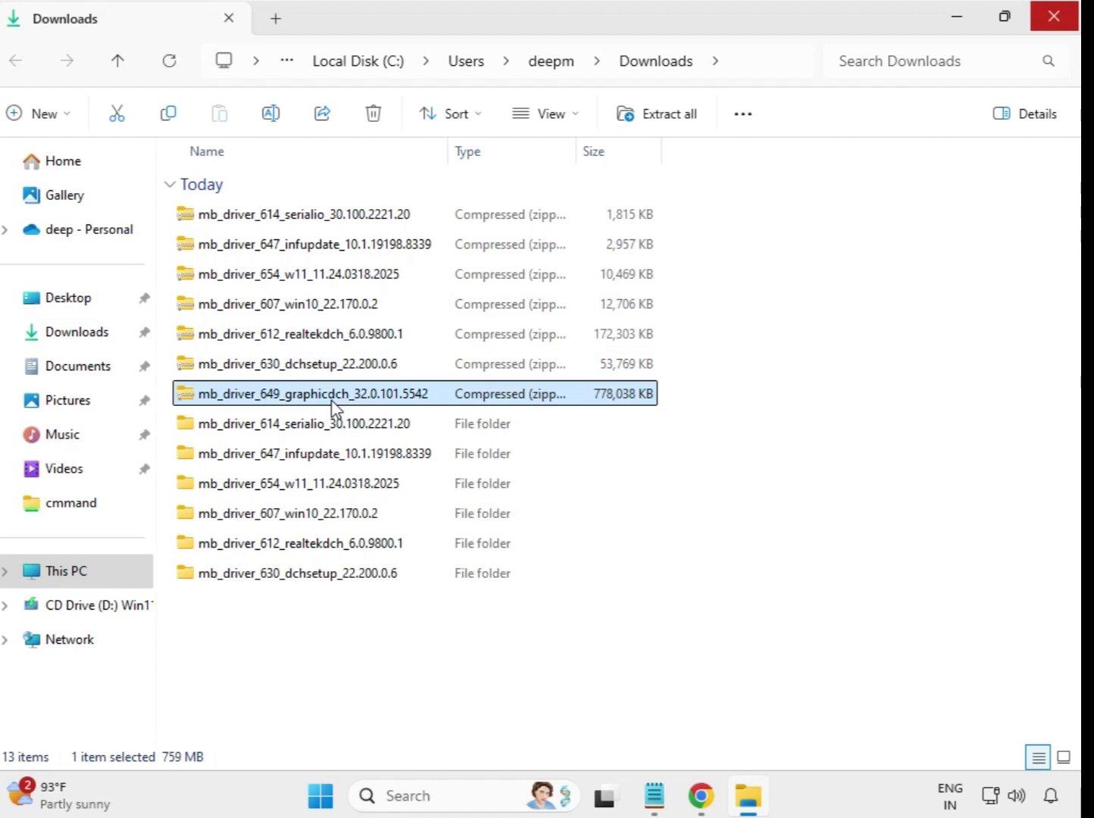
pyautogui.rightClick(331, 401)
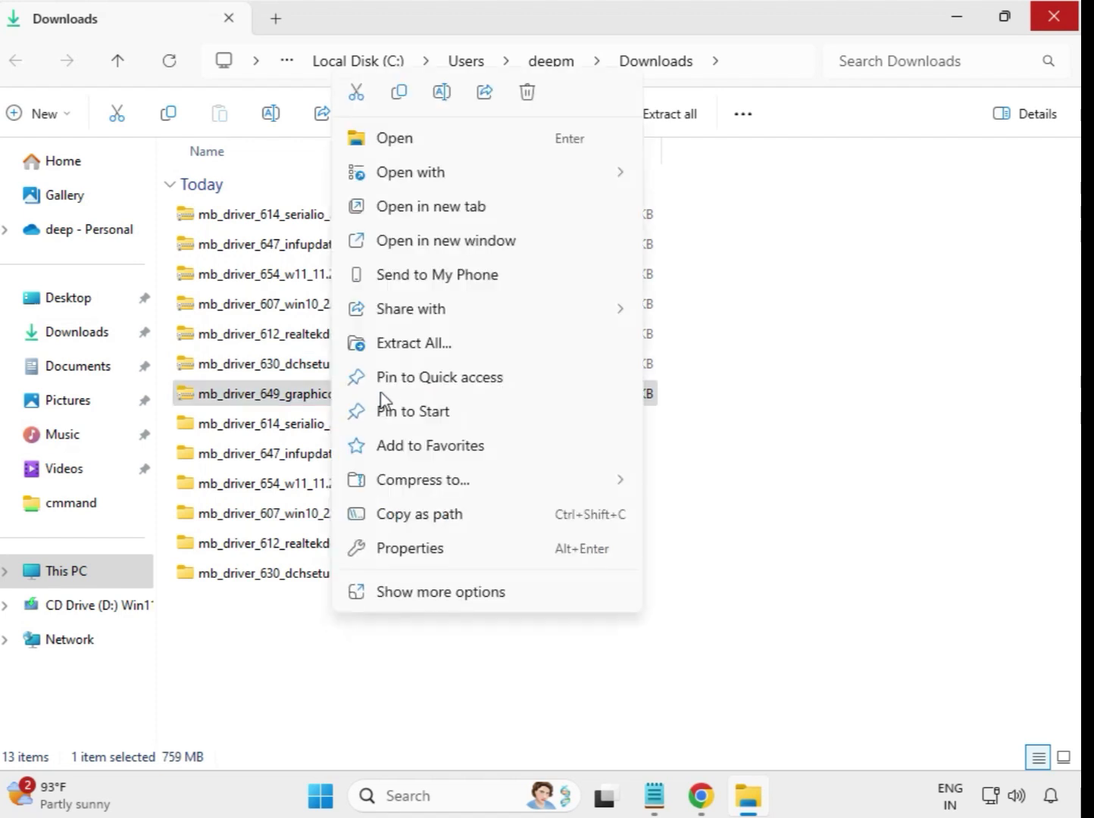
pyautogui.click(434, 345)
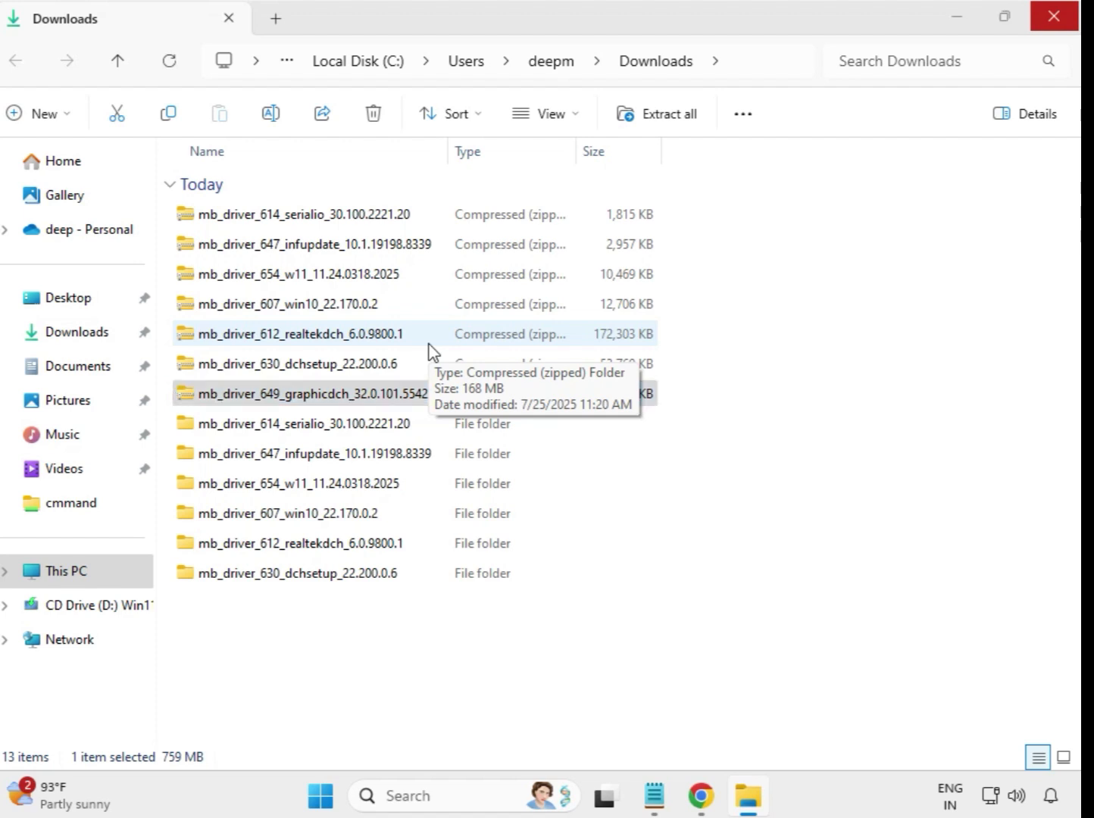
pyautogui.click(726, 604)
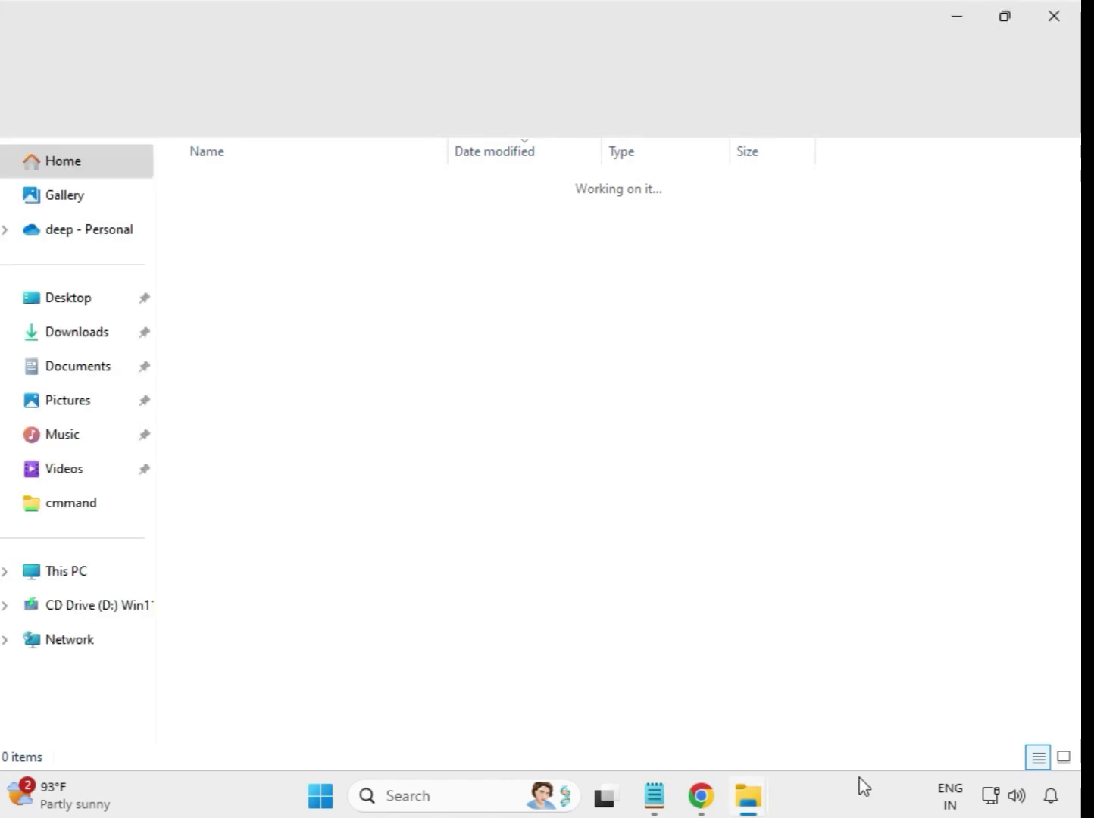
pyautogui.click(1055, 25)
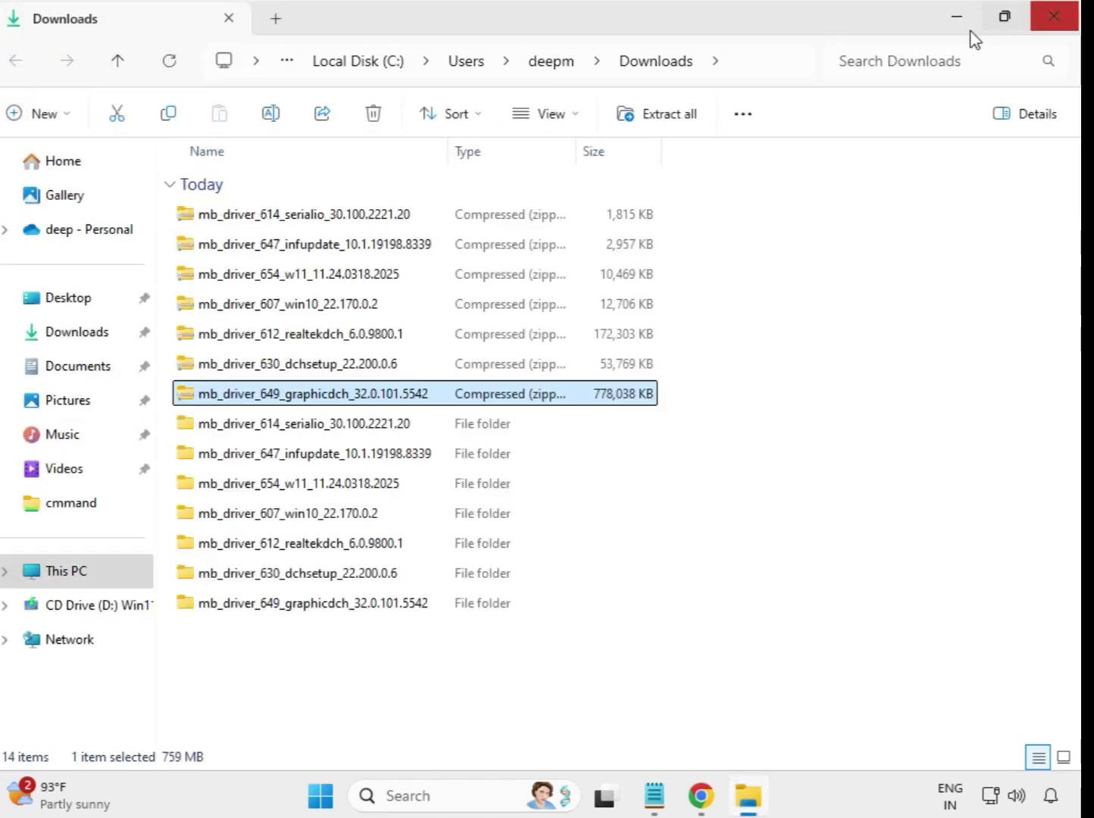
# - Refresh the Downloads folder listing, briefly select the seven extracted driver folders and clear the selection
pyautogui.click(697, 650)
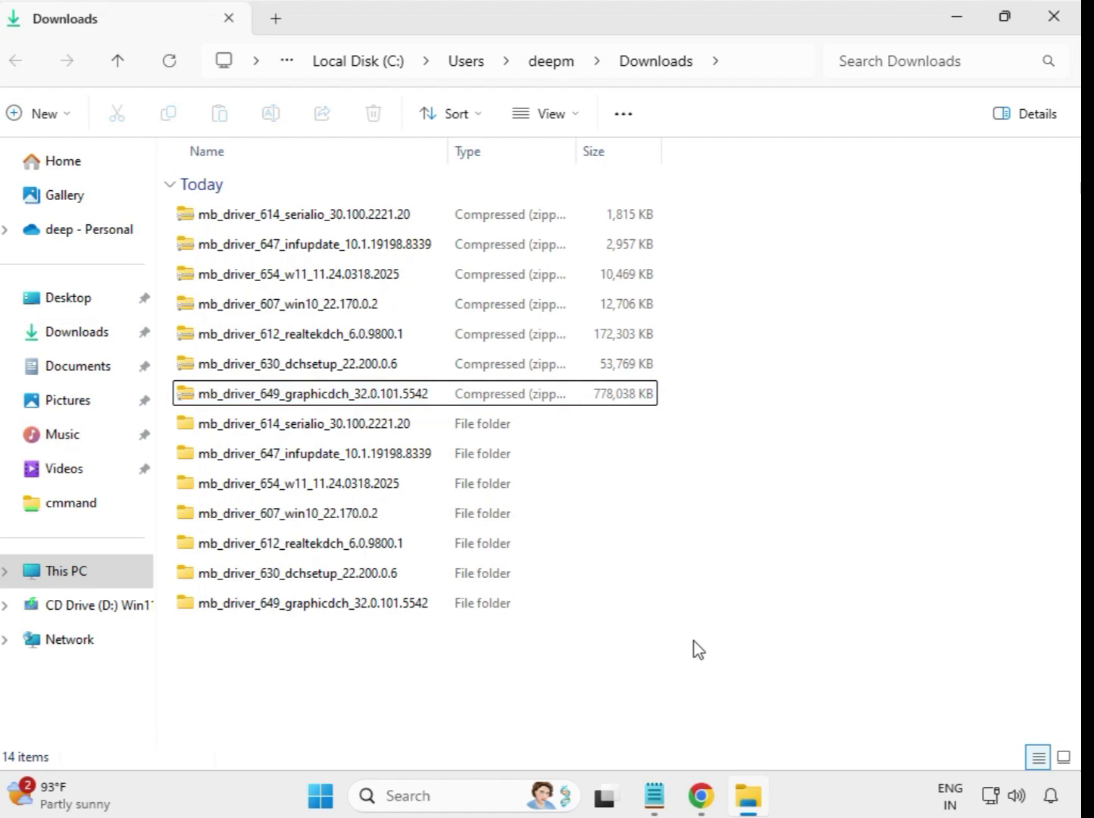
pyautogui.rightClick(410, 652)
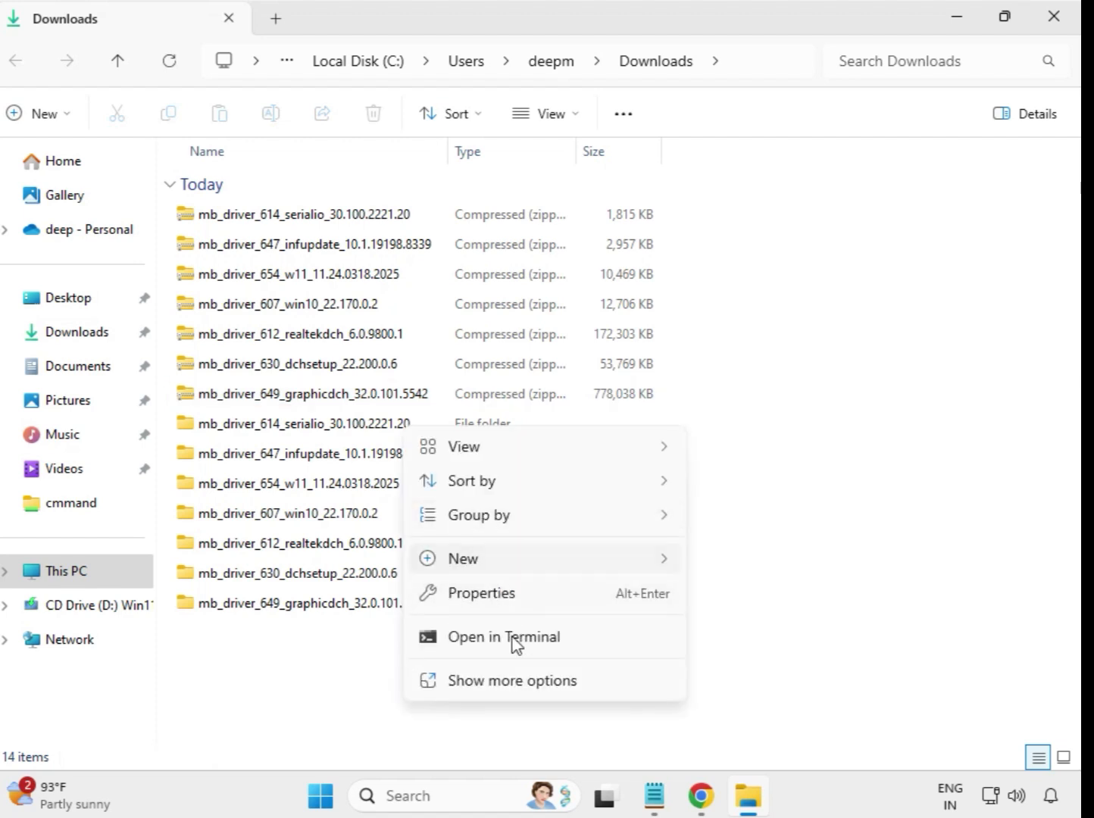
pyautogui.click(527, 681)
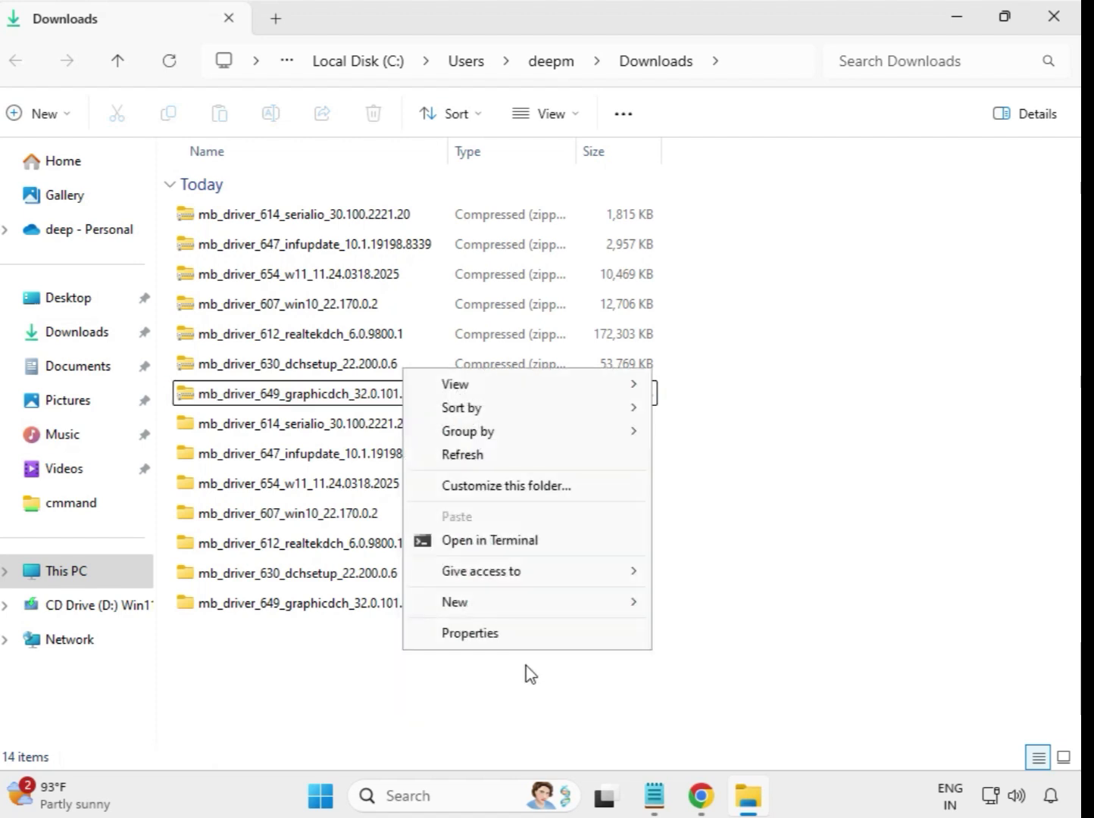
pyautogui.click(471, 456)
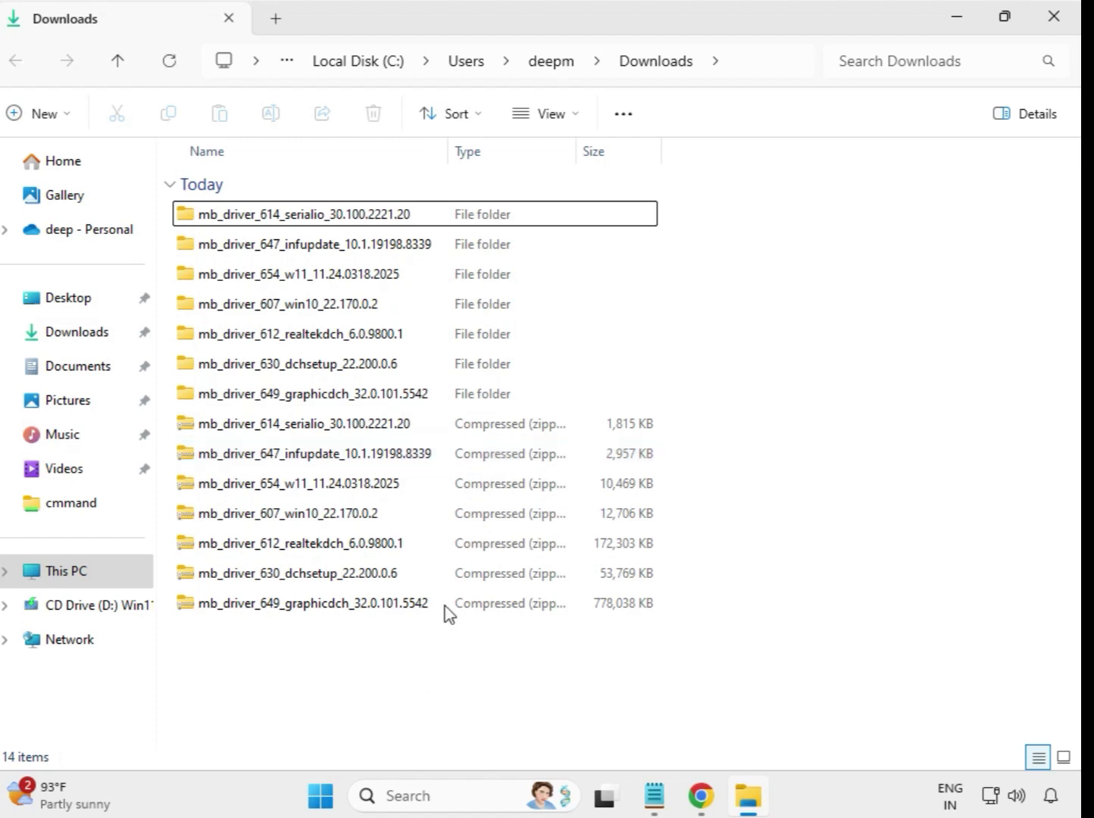
pyautogui.moveTo(667, 396); pyautogui.dragTo(415, 208)
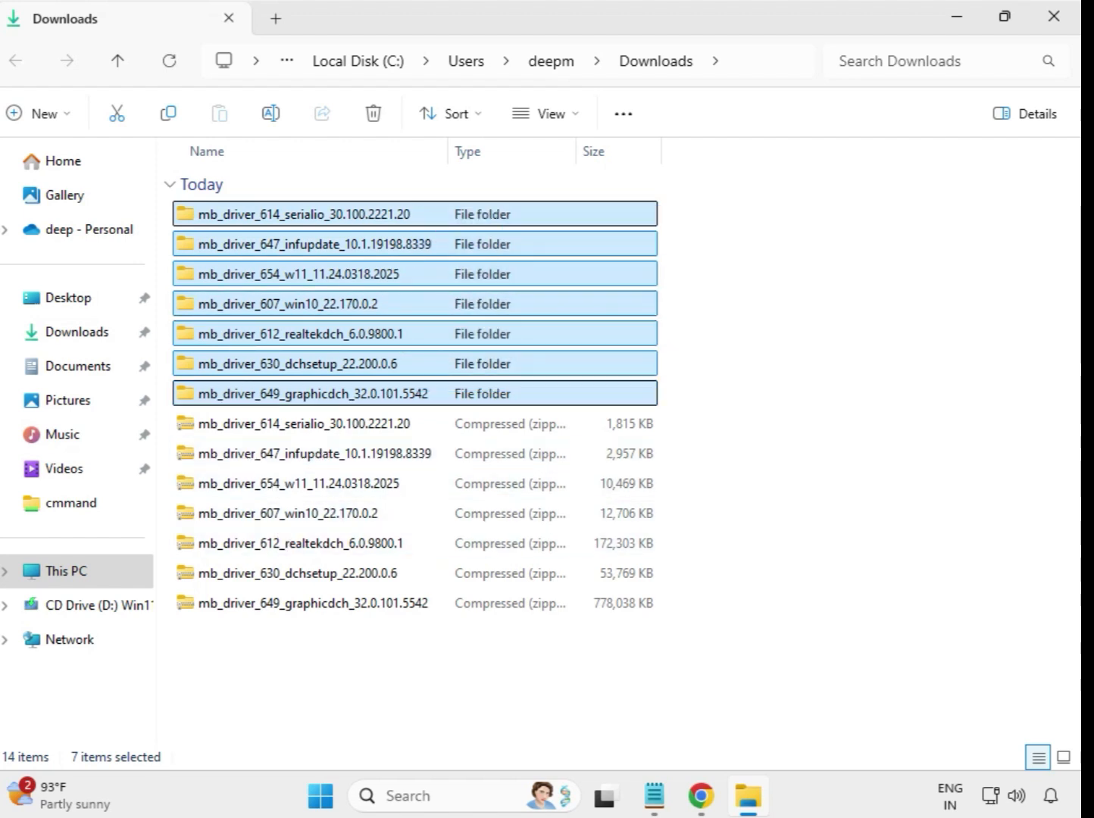
pyautogui.click(695, 267)
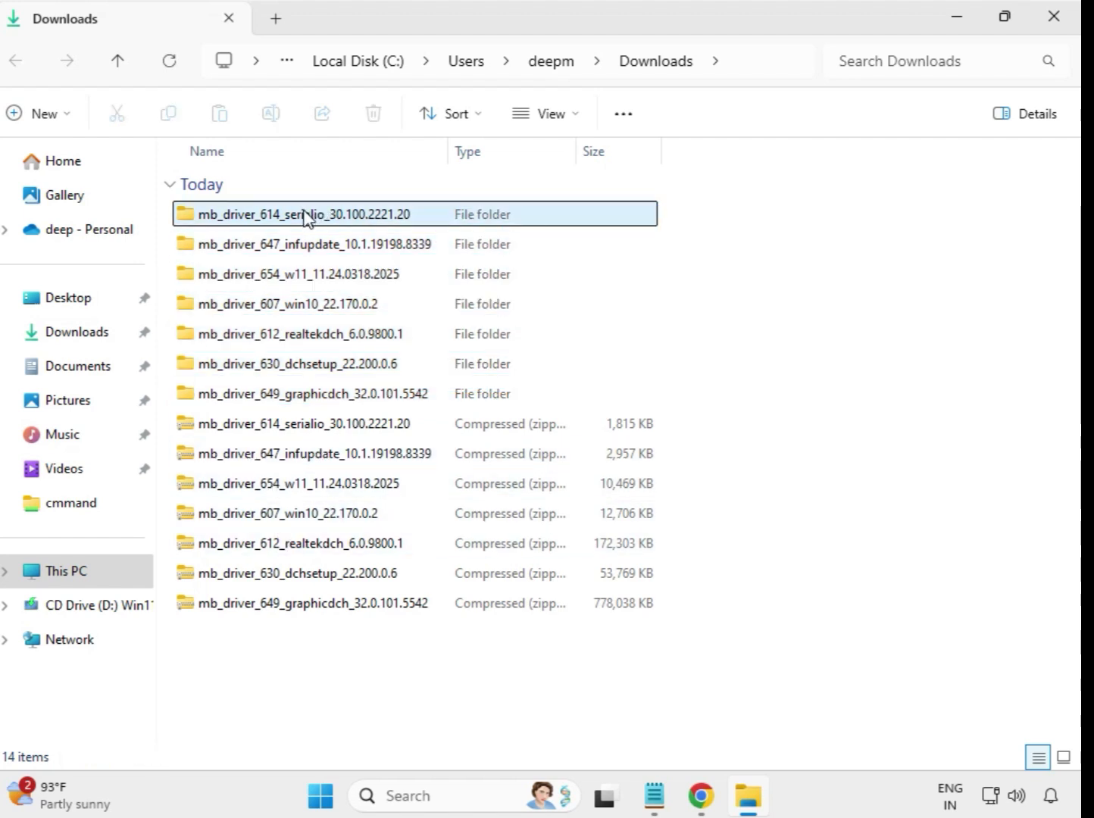
# - Run the mb_driver_614_serialio_30.100.2221.20 installer from its extracted folder as administrator, allow its changes, and return to Downloads
pyautogui.doubleClick(305, 216)
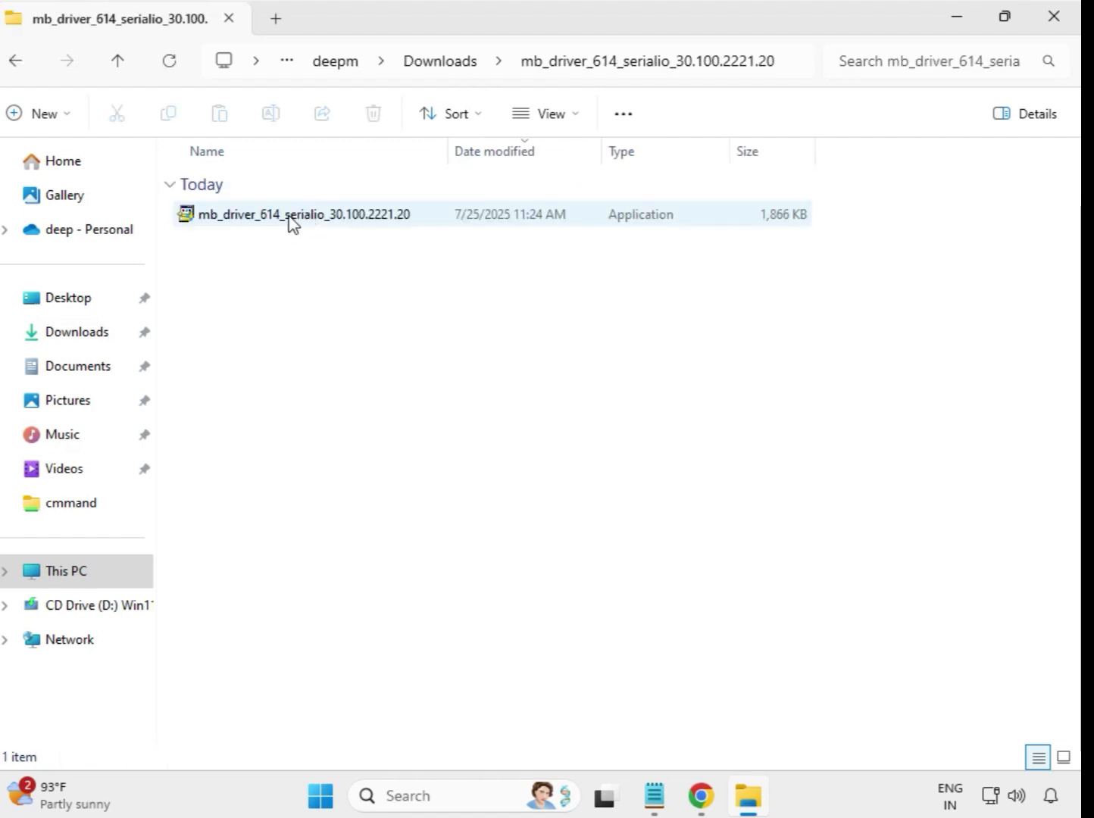
pyautogui.click(293, 220)
pyautogui.rightClick(293, 224)
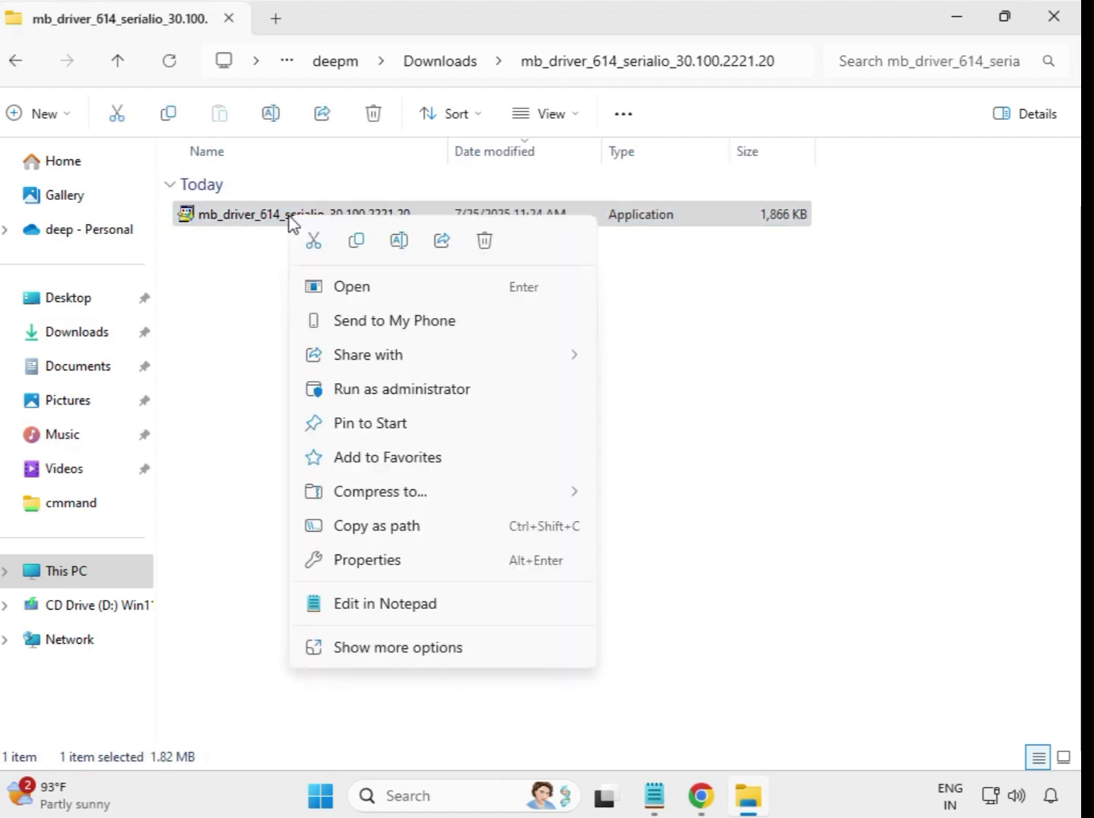
pyautogui.click(388, 394)
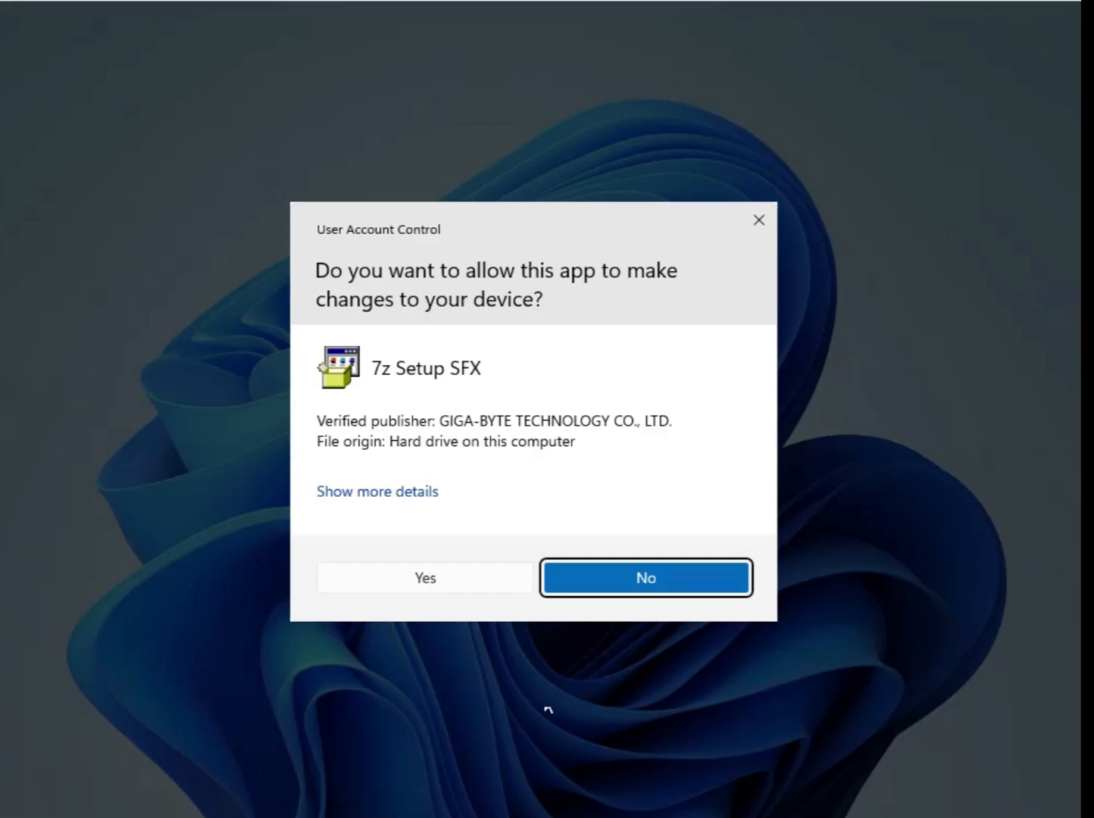
pyautogui.click(436, 580)
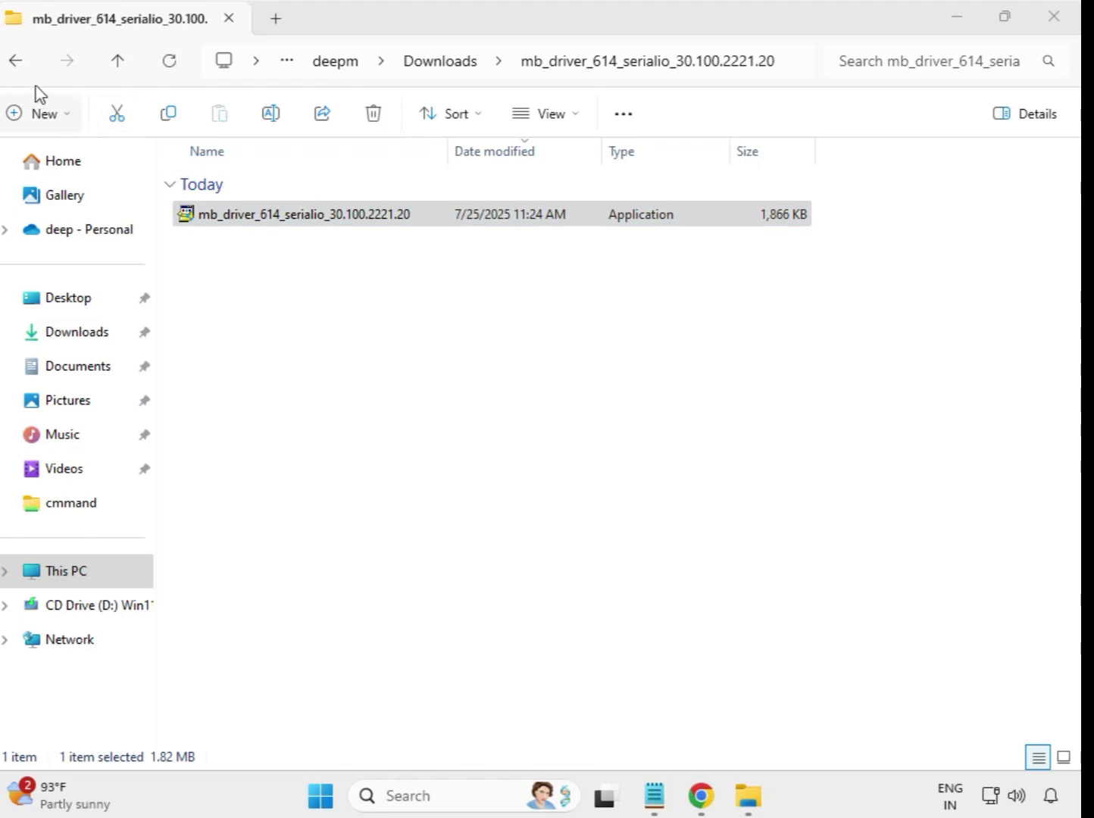
pyautogui.click(20, 68)
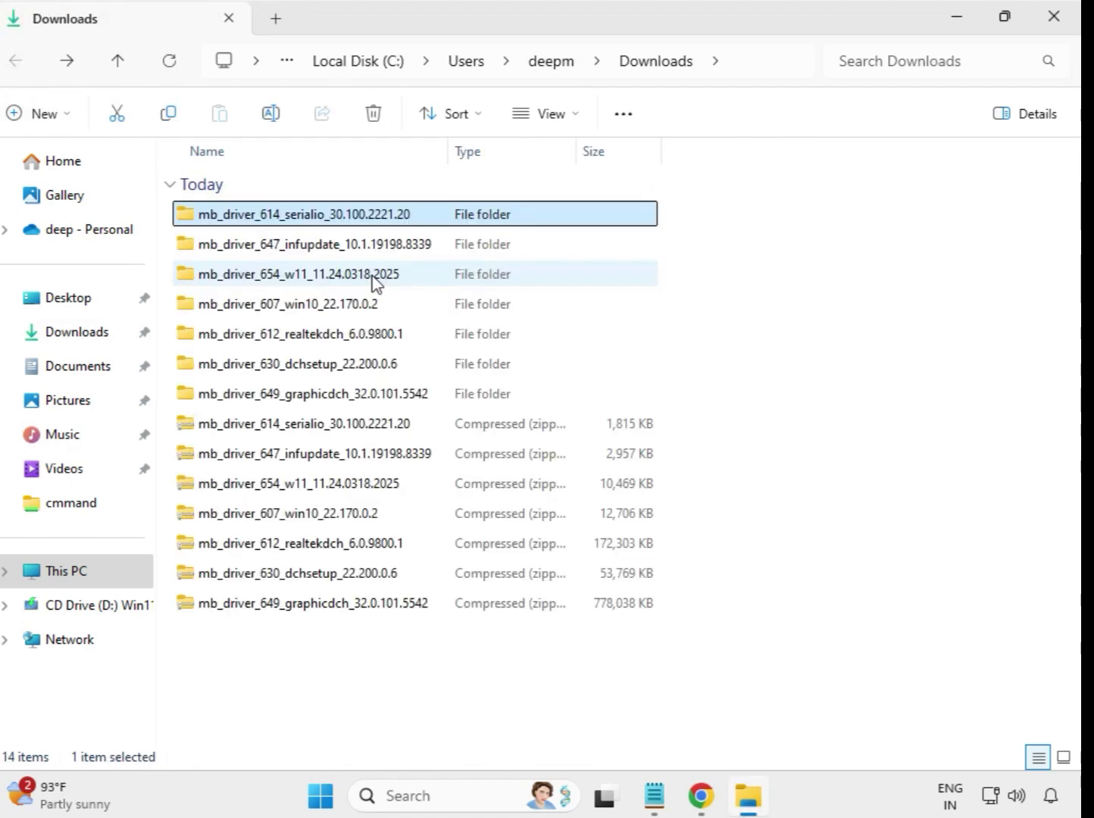
# - Run the mb_driver_647_infupdate_10.1.19198.8339 installer from its extracted folder as administrator, allow its changes, and return to Downloads
pyautogui.doubleClick(364, 245)
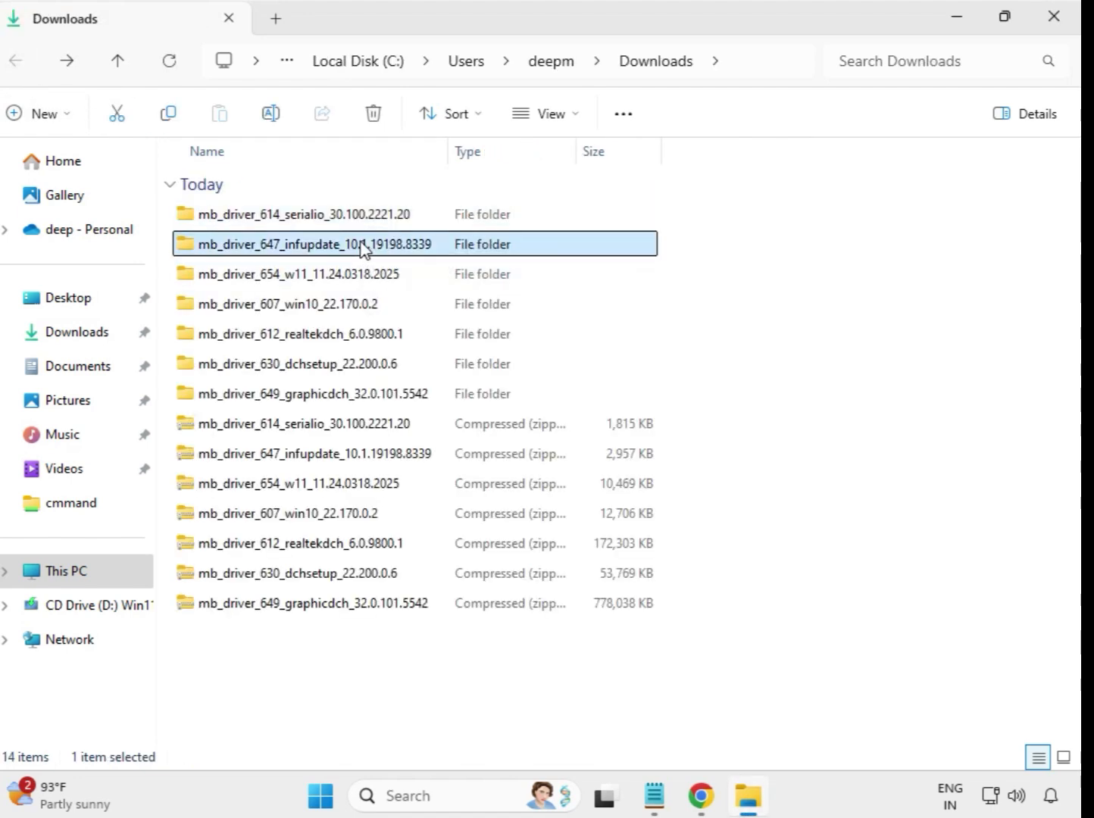
pyautogui.click(365, 219)
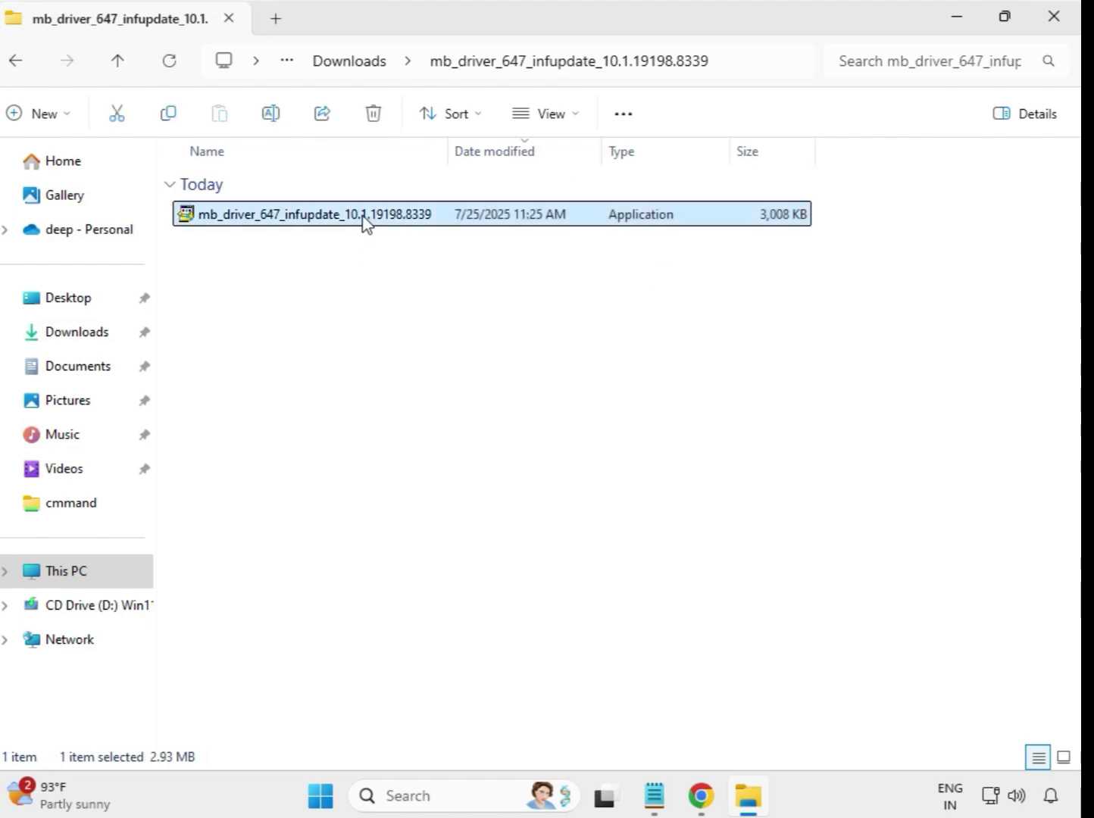
pyautogui.rightClick(365, 223)
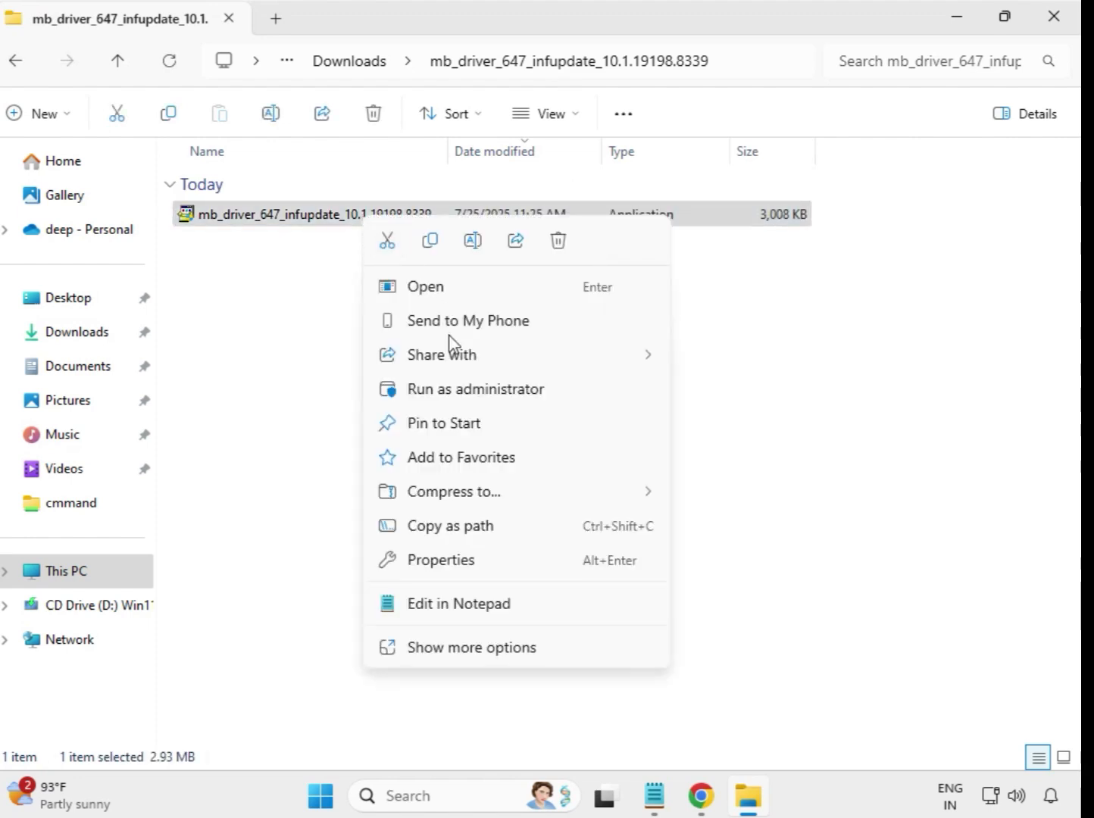
pyautogui.click(479, 391)
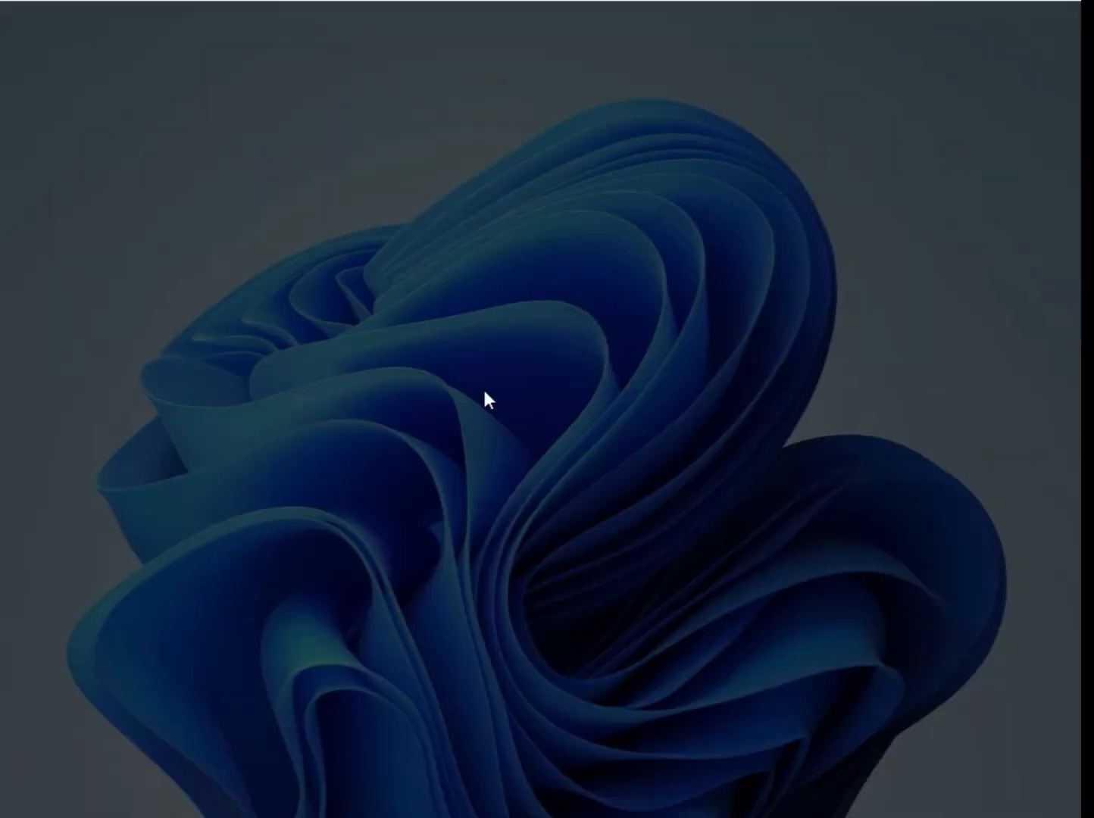
pyautogui.click(496, 590)
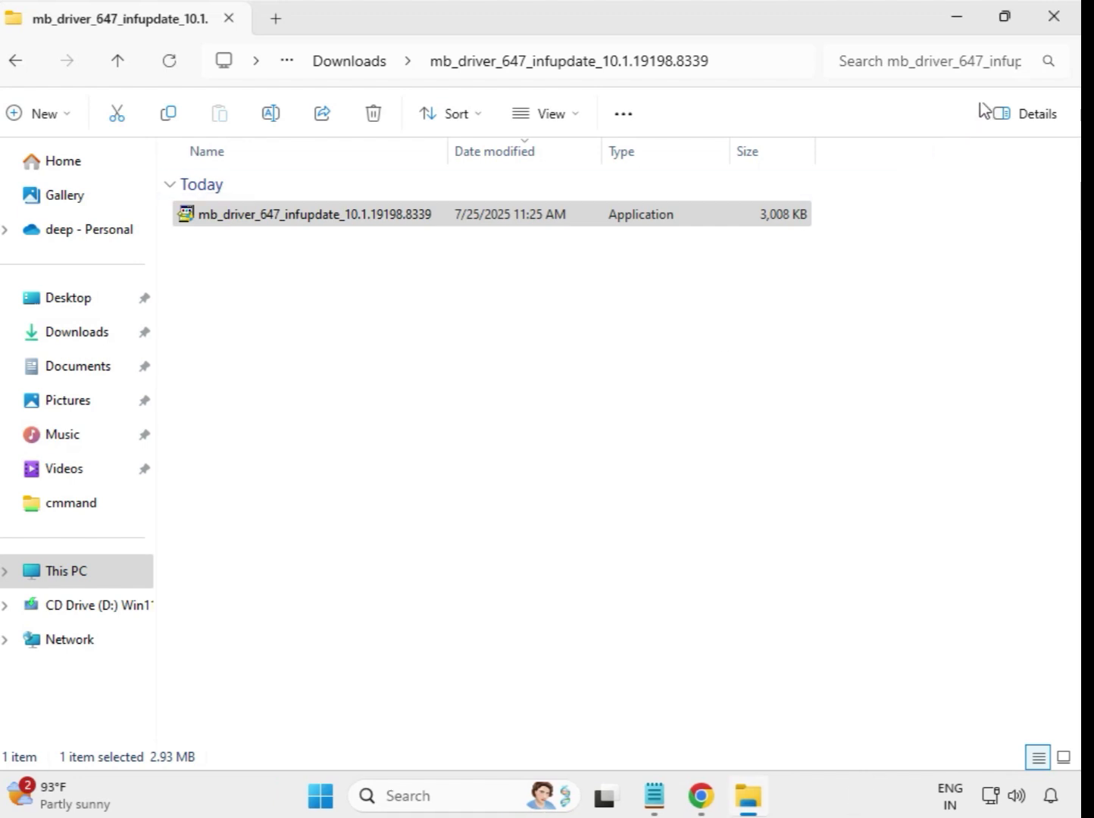
pyautogui.click(331, 64)
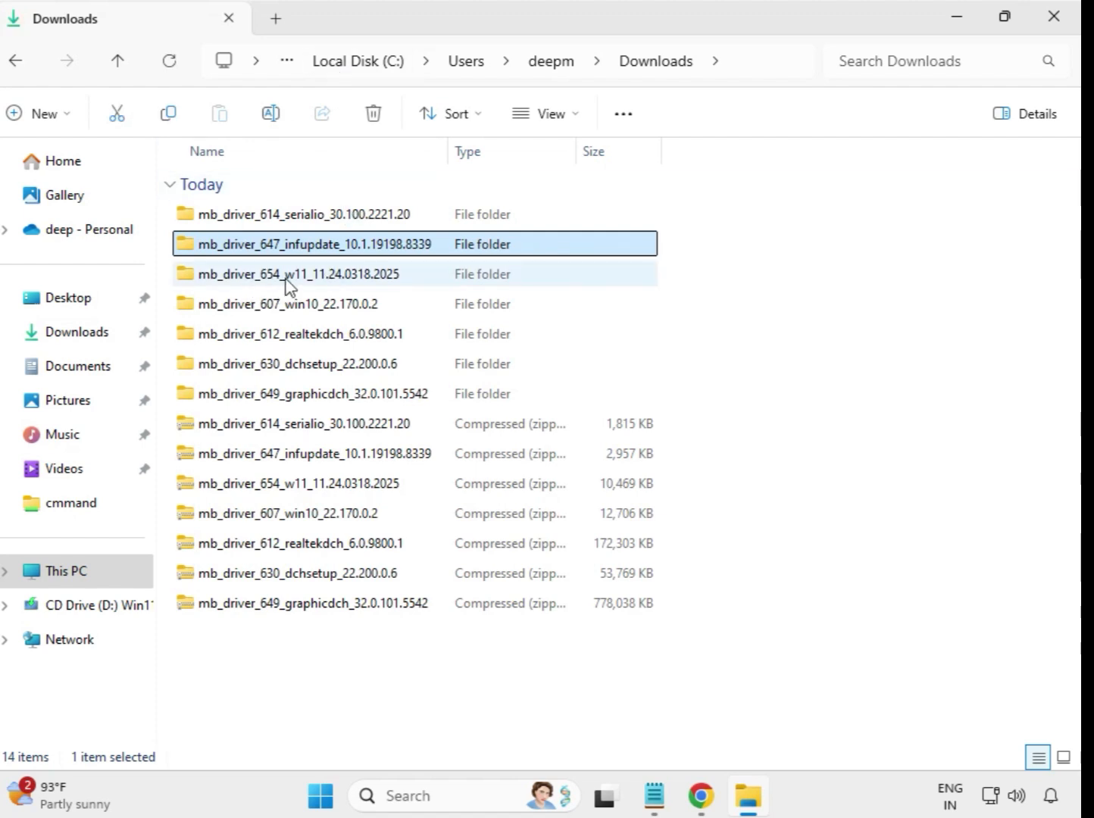
# - Run the mb_driver_654_w11_11.24.0318.2025 installer from its extracted folder as administrator, allow its changes, and return to Downloads
pyautogui.doubleClick(311, 285)
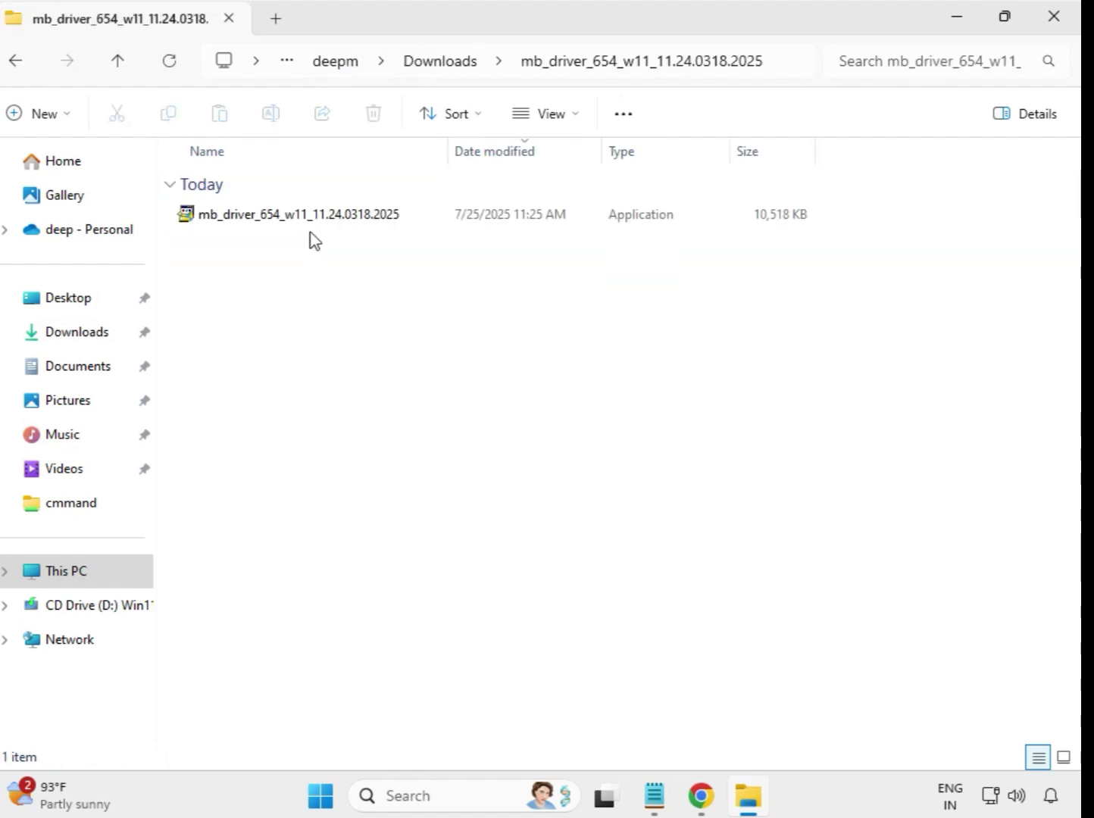
pyautogui.click(318, 219)
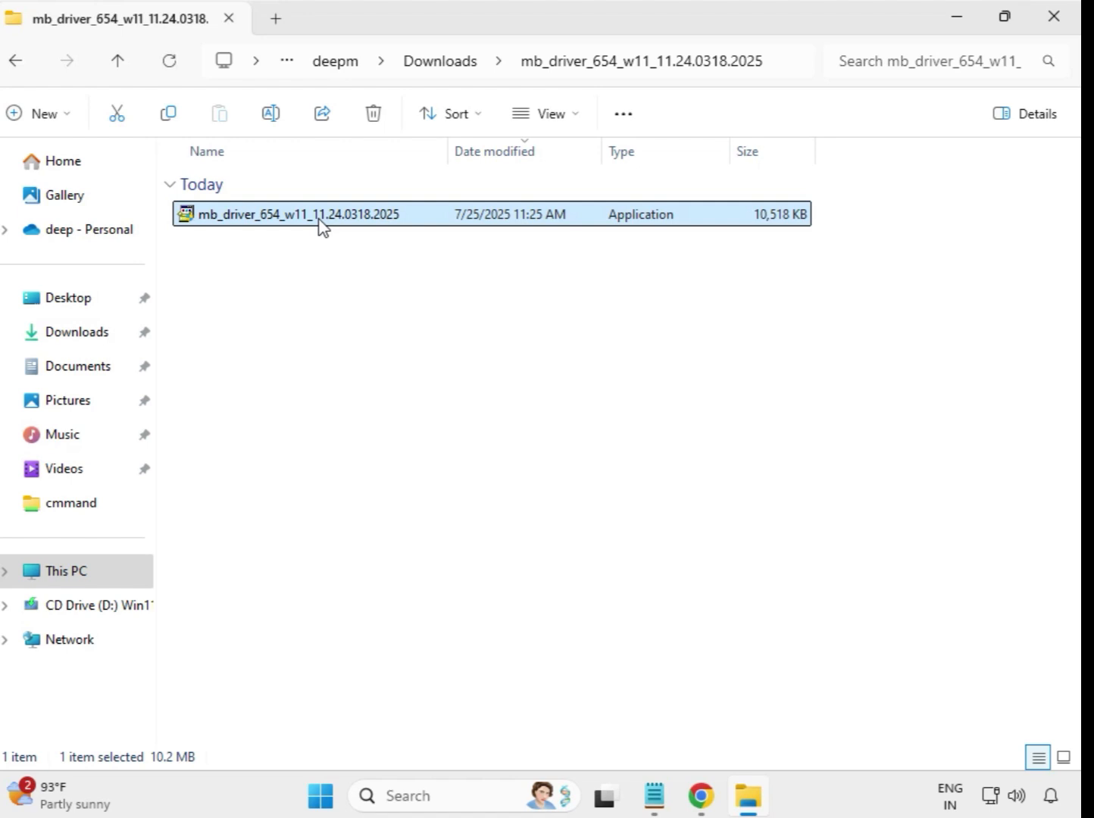
pyautogui.rightClick(319, 220)
pyautogui.click(422, 392)
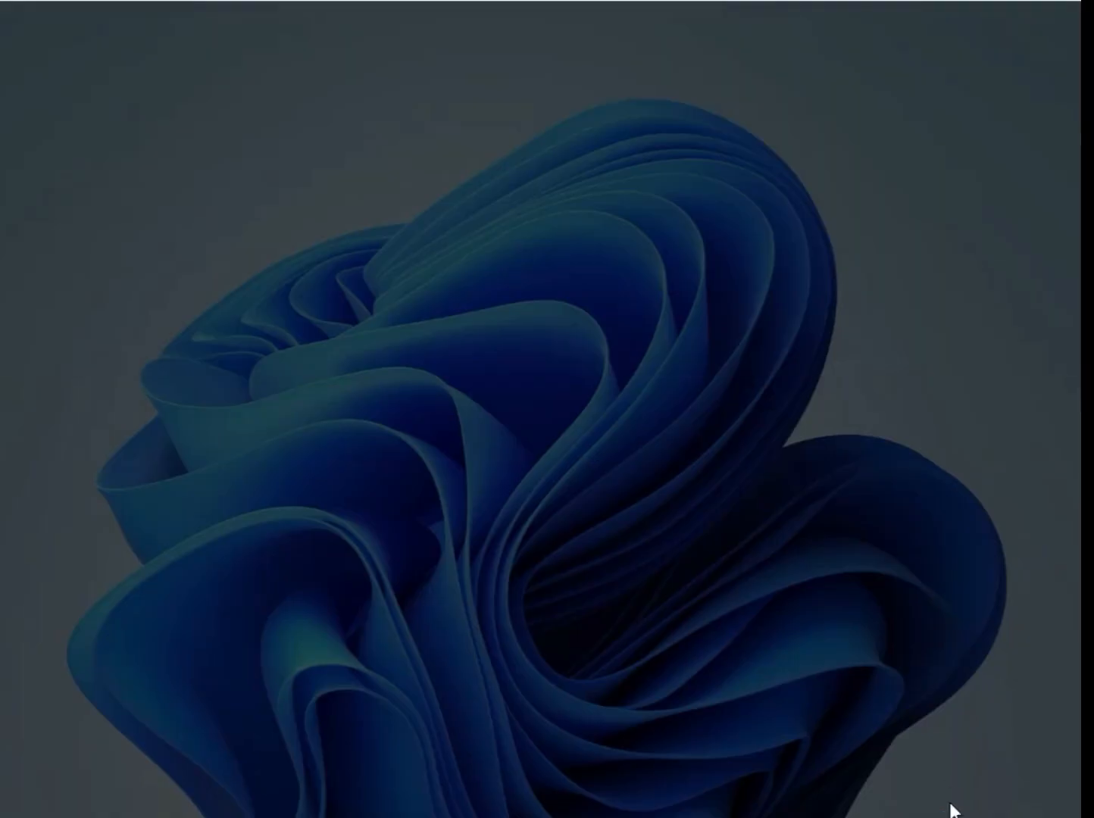
pyautogui.click(447, 585)
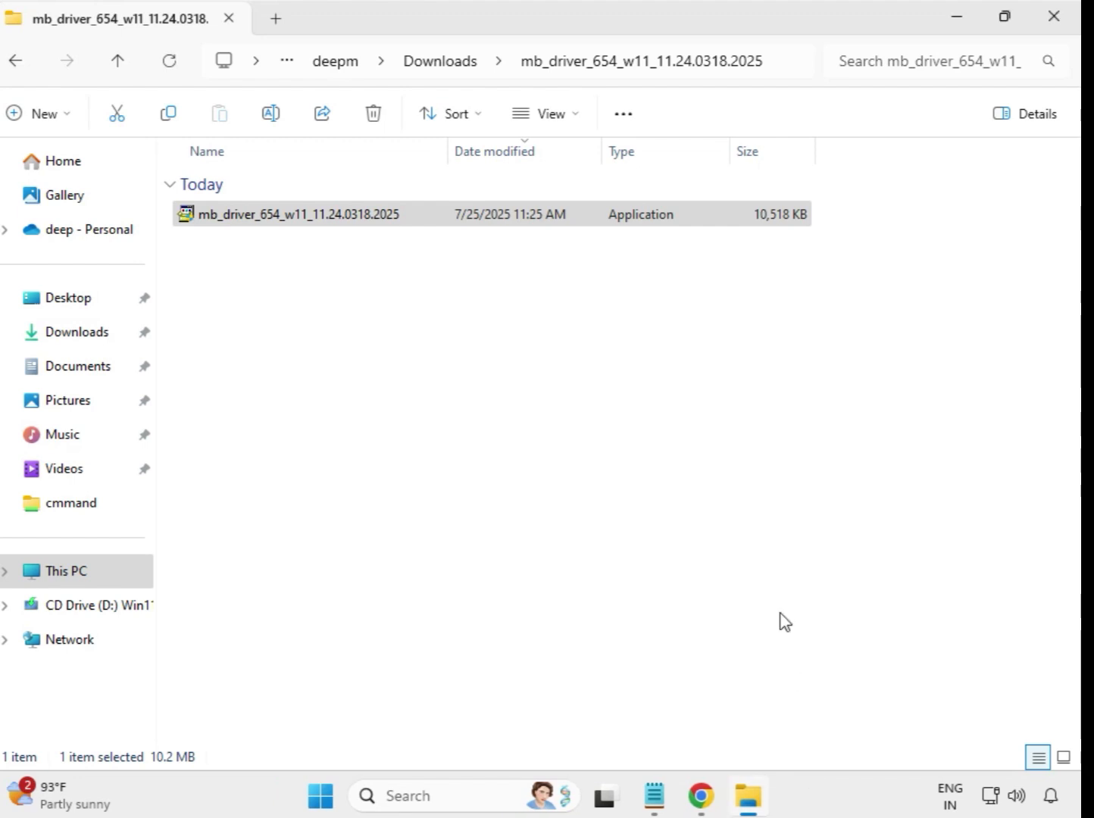
pyautogui.click(444, 65)
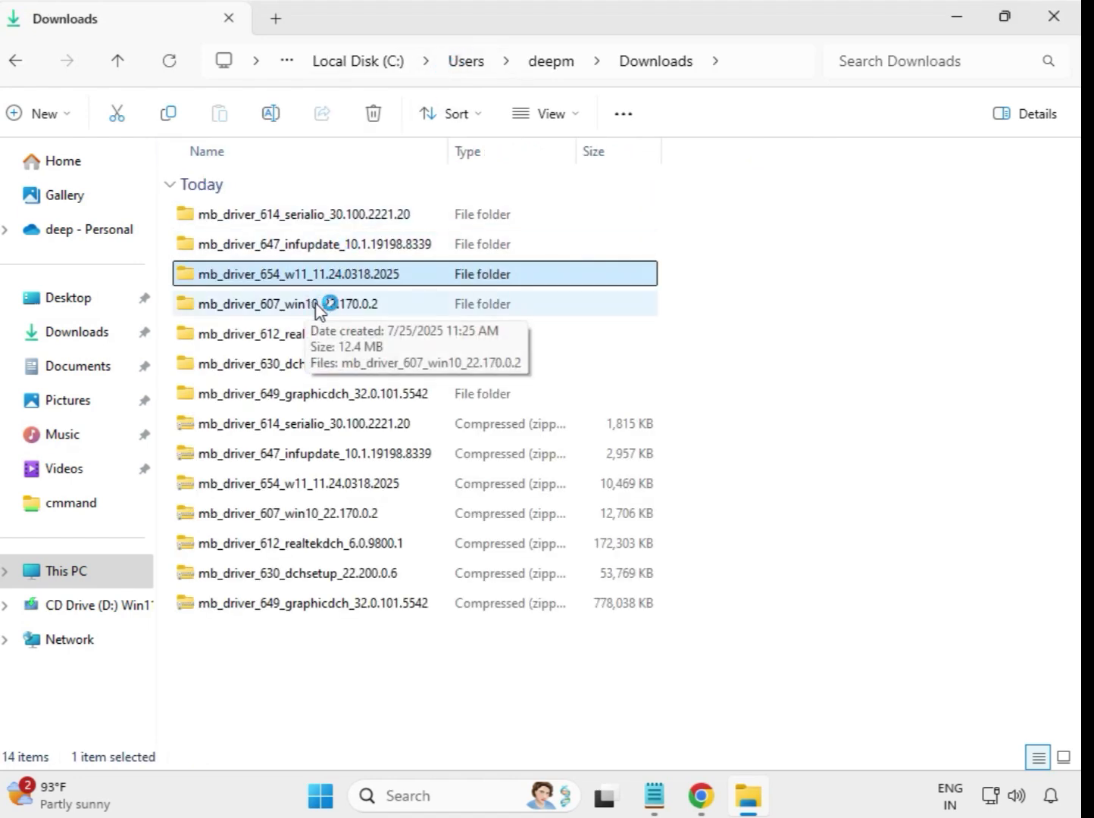
# - Run the mb_driver_607_win10_22.170.0.2 installer from its extracted folder as administrator, allow its changes, and return to Downloads
pyautogui.doubleClick(316, 304)
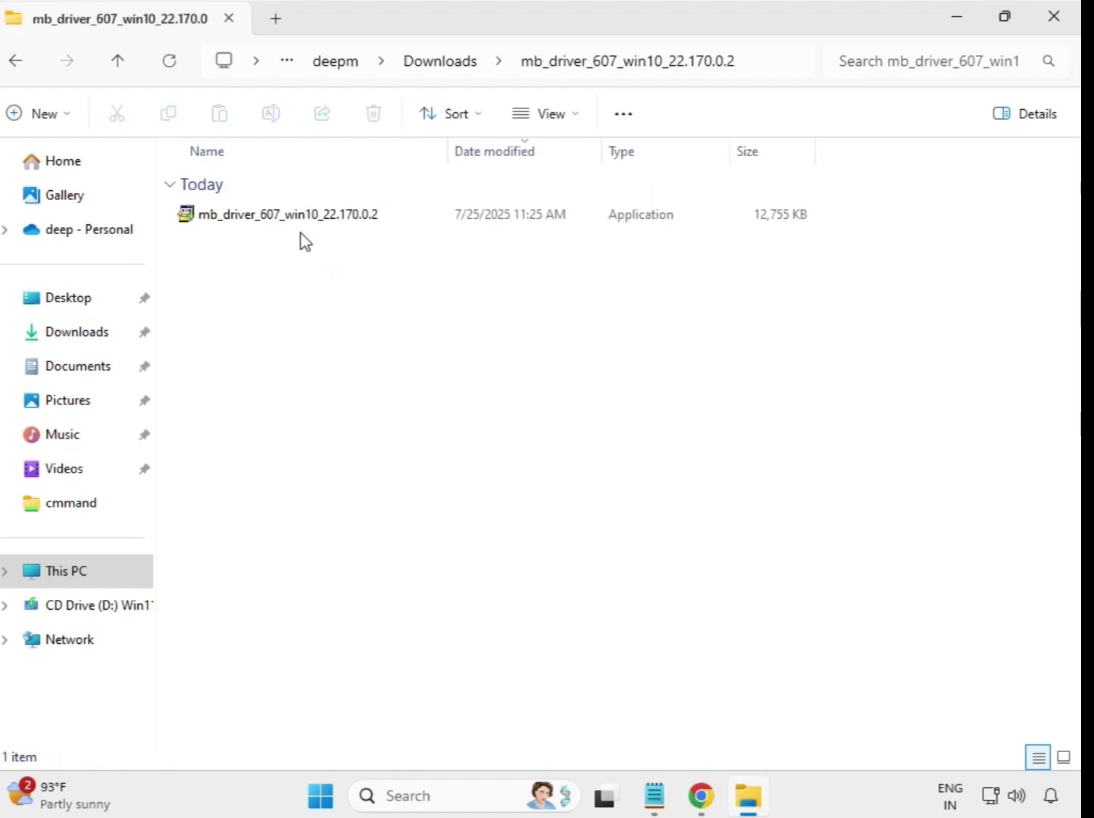
pyautogui.click(303, 227)
pyautogui.rightClick(304, 227)
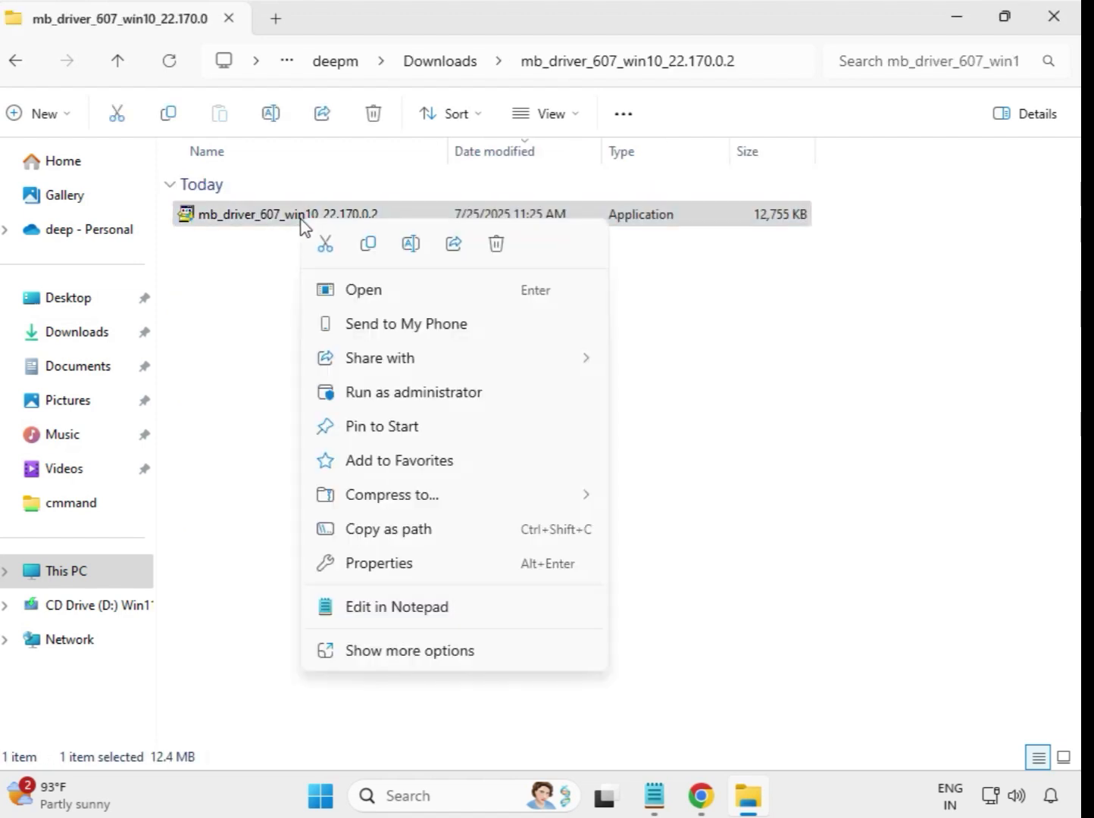
pyautogui.click(391, 391)
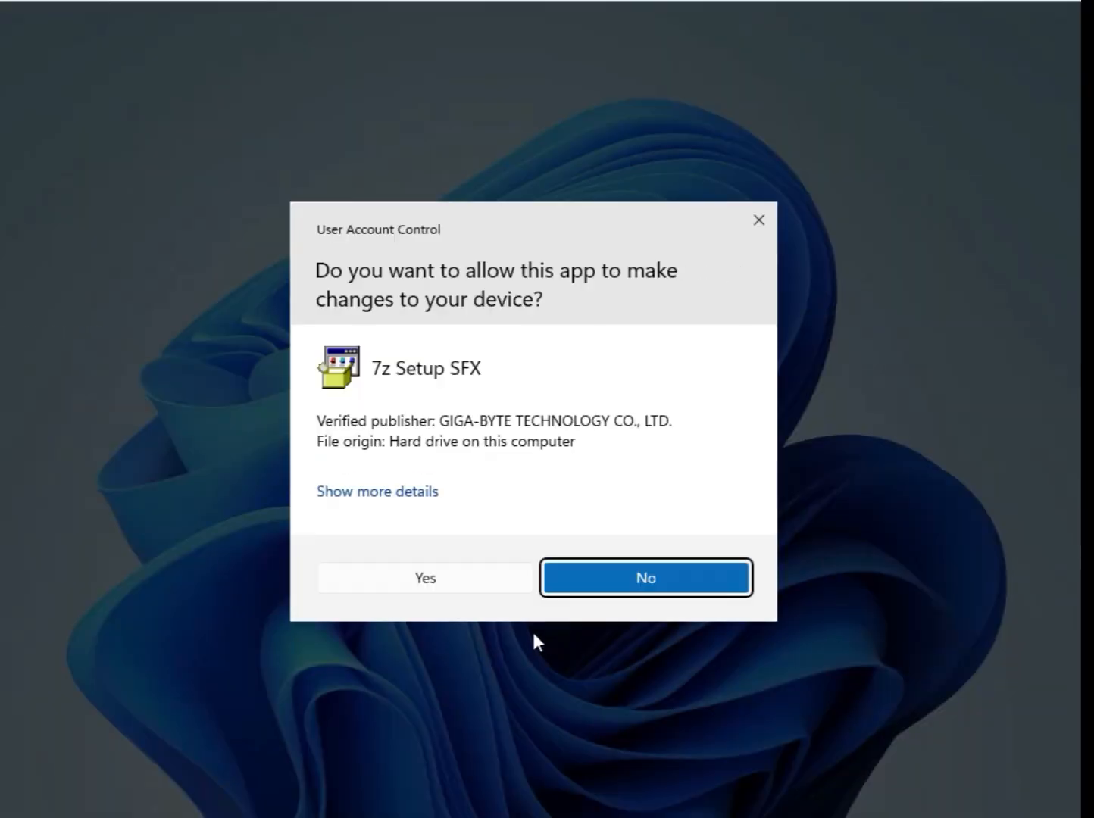
pyautogui.click(450, 581)
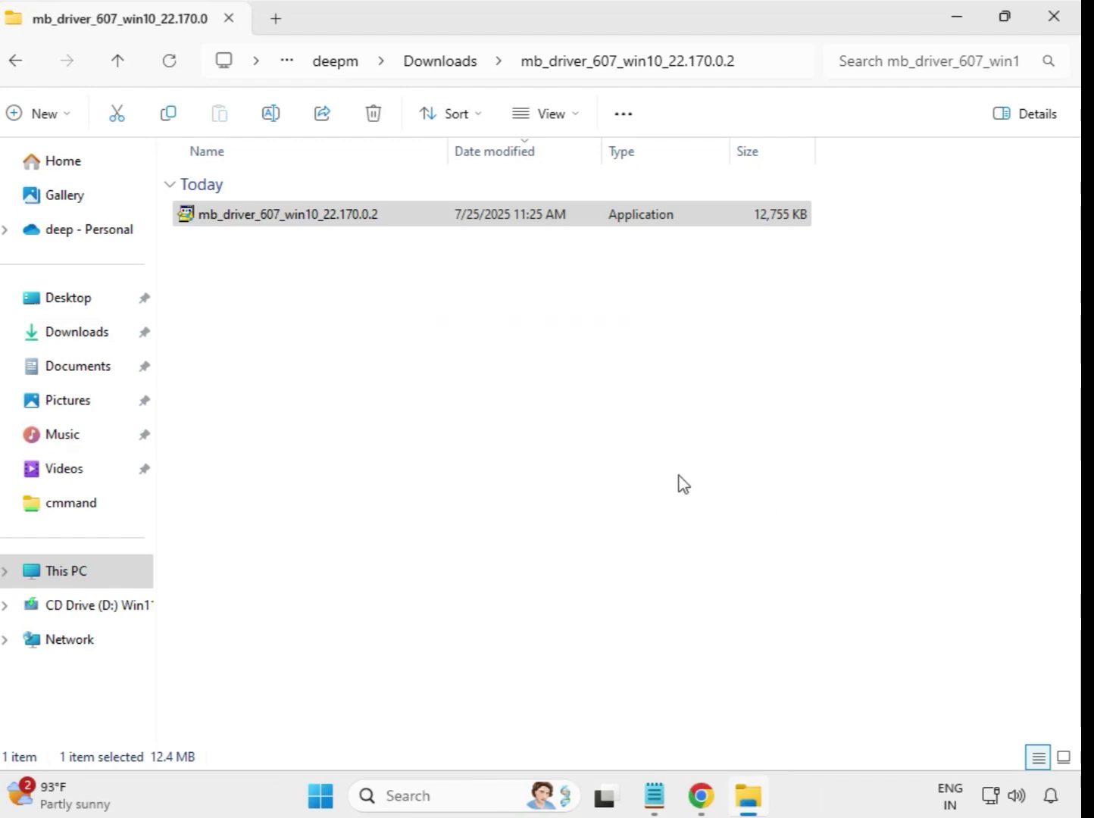
pyautogui.click(438, 63)
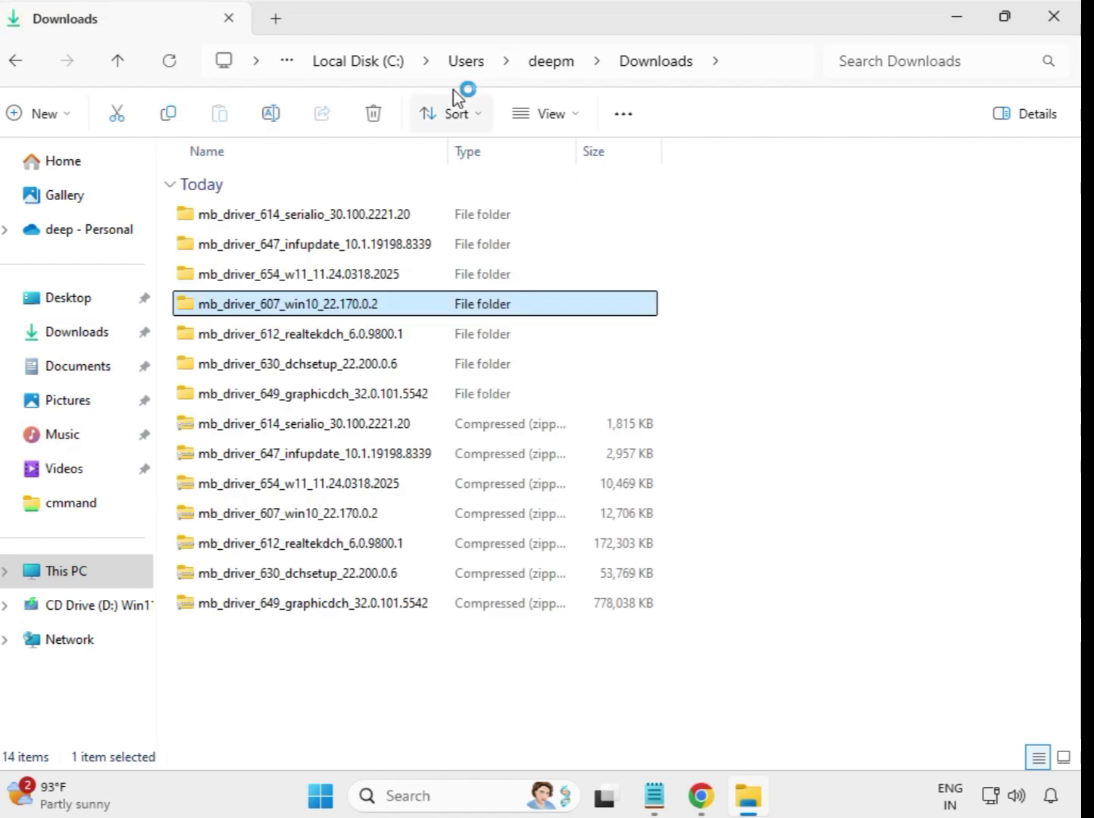
# - Run the mb_driver_612_realtekdch_6.0.9800.1 installer from its extracted folder as administrator, allow its changes, and return to Downloads
pyautogui.click(371, 341)
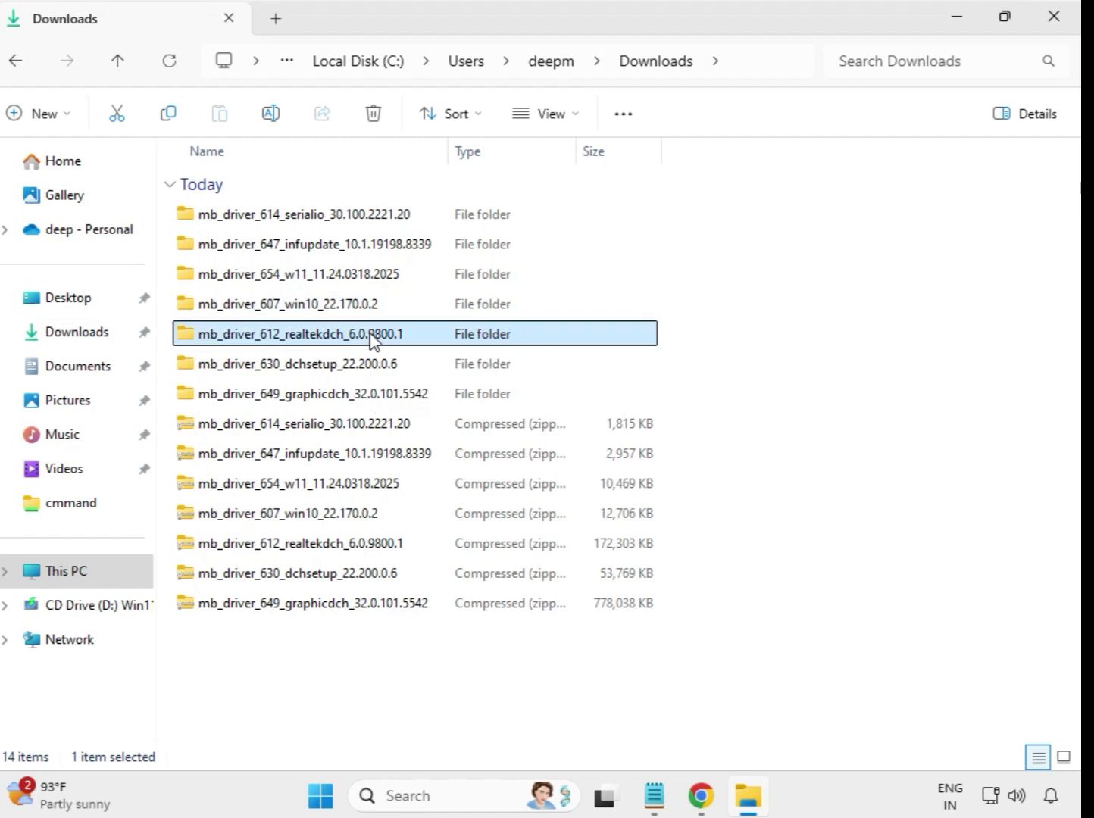
pyautogui.doubleClick(436, 342)
pyautogui.click(337, 220)
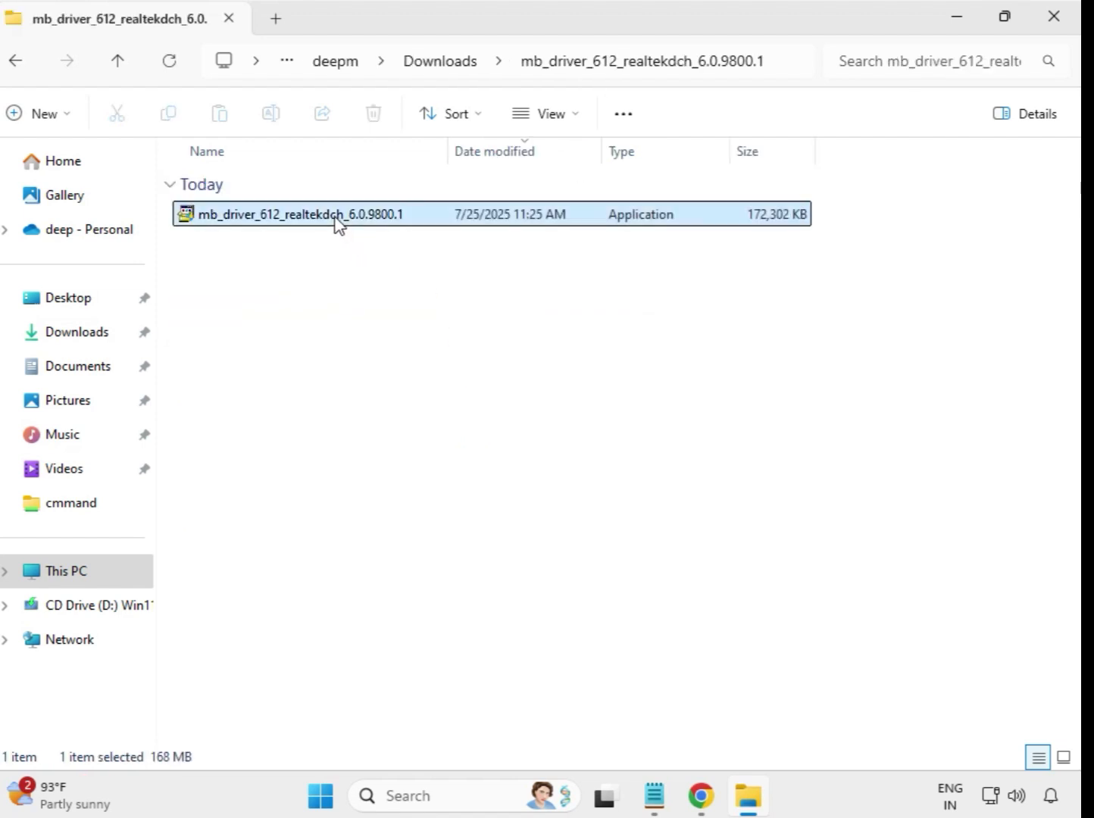
pyautogui.rightClick(337, 220)
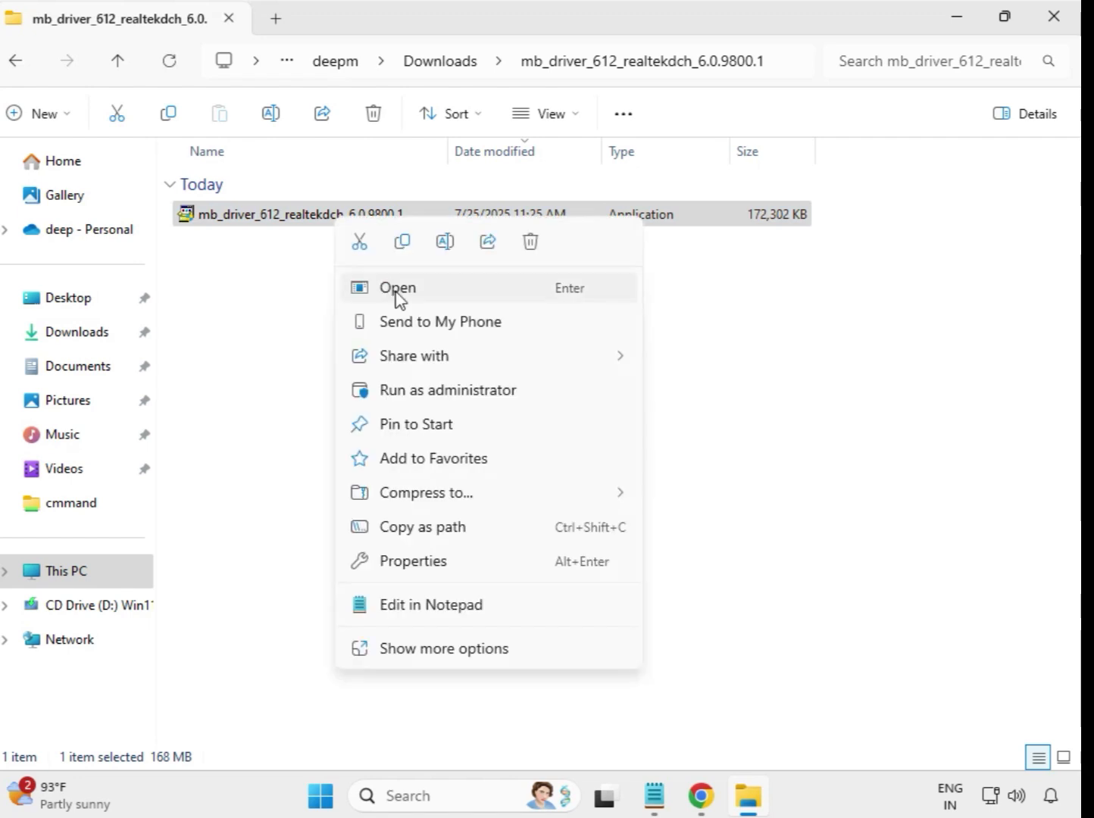
pyautogui.click(474, 402)
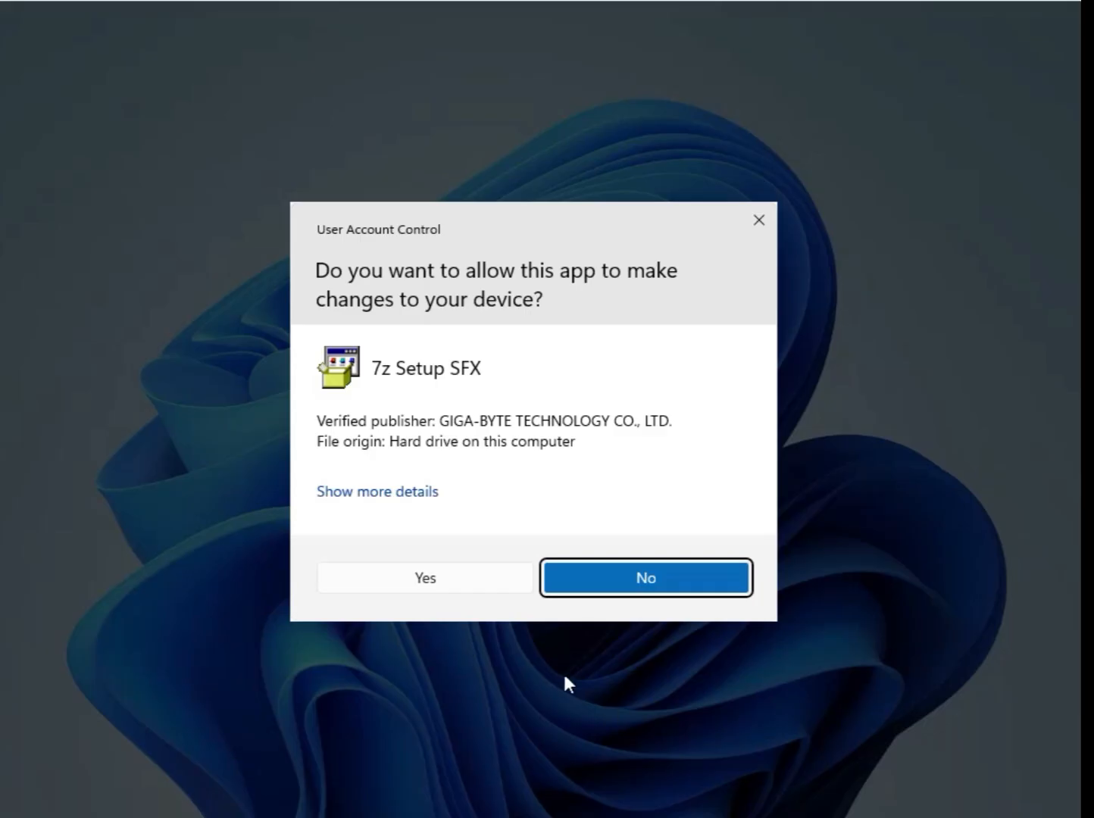
pyautogui.click(445, 573)
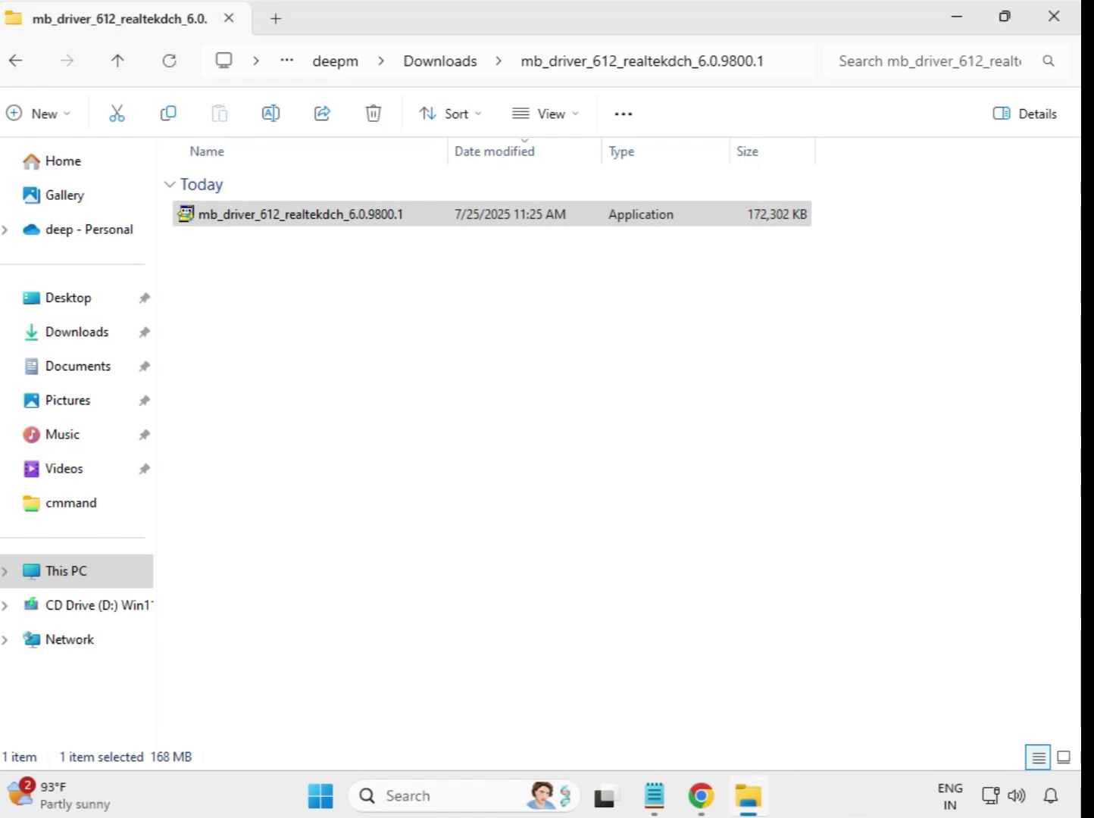
pyautogui.click(446, 73)
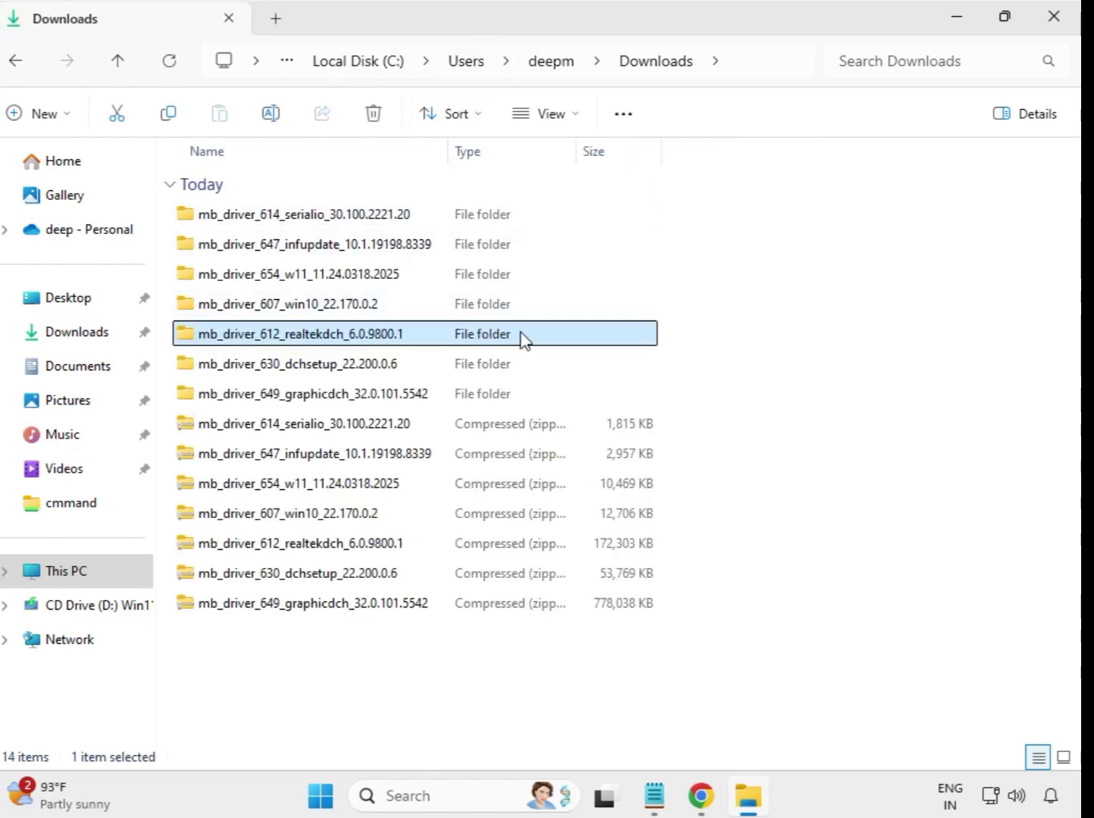
# - Run the mb_driver_630_dchsetup_22.200.0.6 installer from its extracted folder as administrator, allow its changes, and return to Downloads
pyautogui.click(359, 371)
pyautogui.click(367, 399)
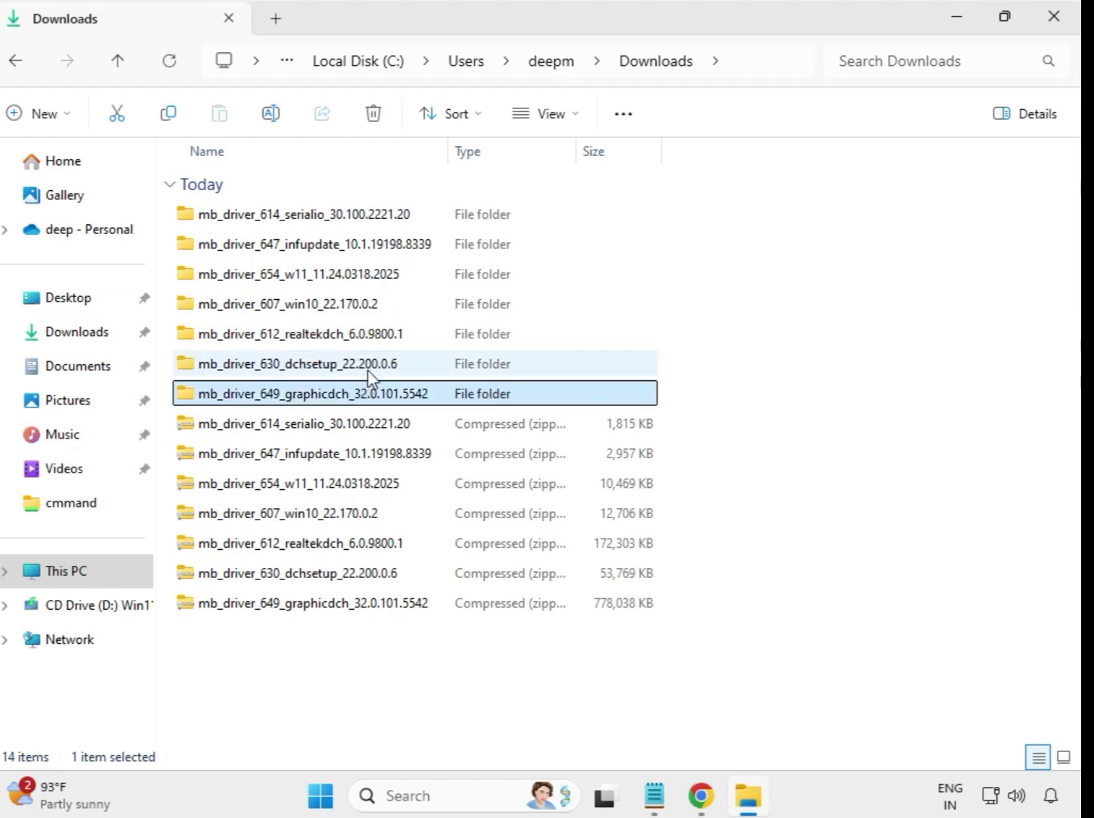
pyautogui.click(367, 370)
pyautogui.doubleClick(355, 373)
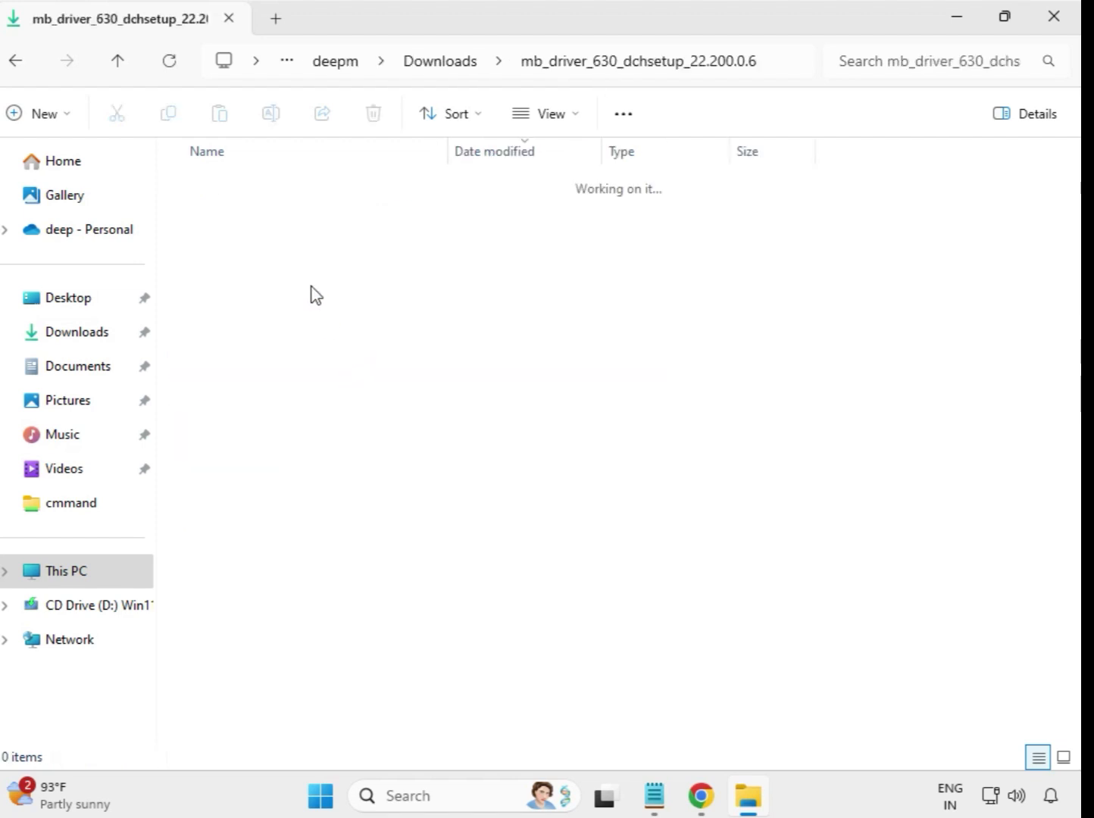
pyautogui.click(295, 226)
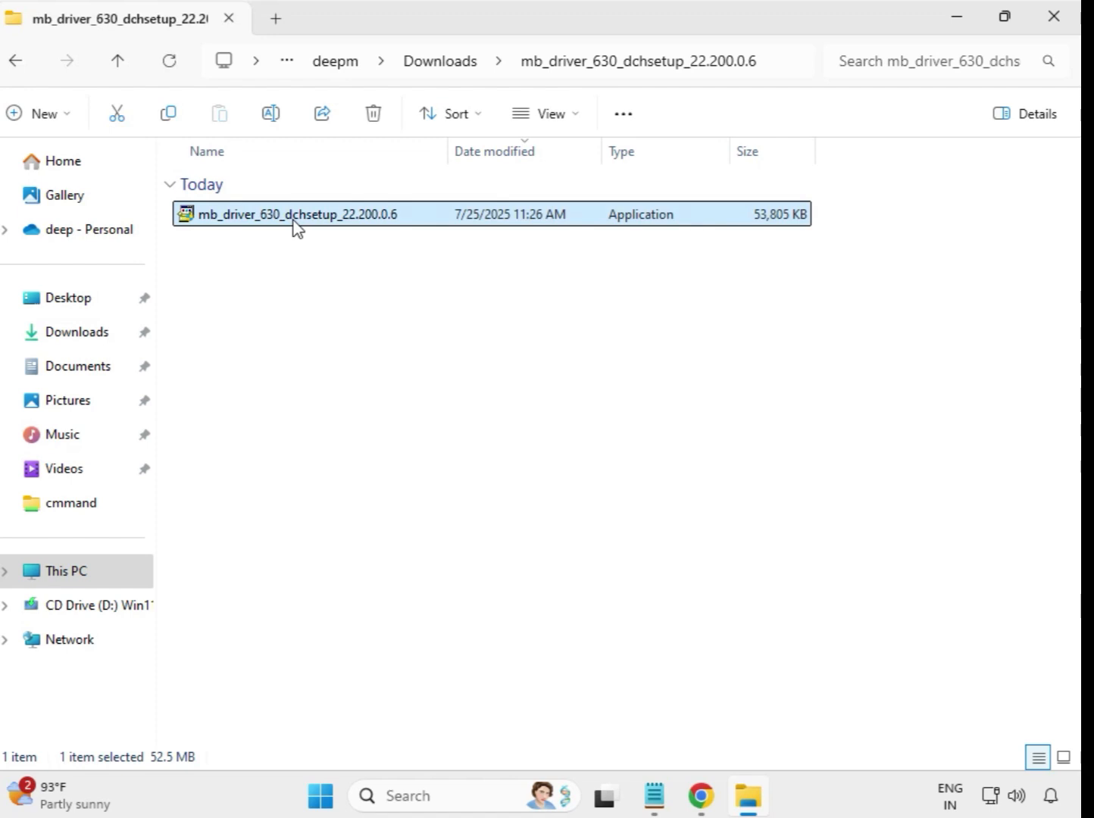
pyautogui.rightClick(294, 226)
pyautogui.click(413, 394)
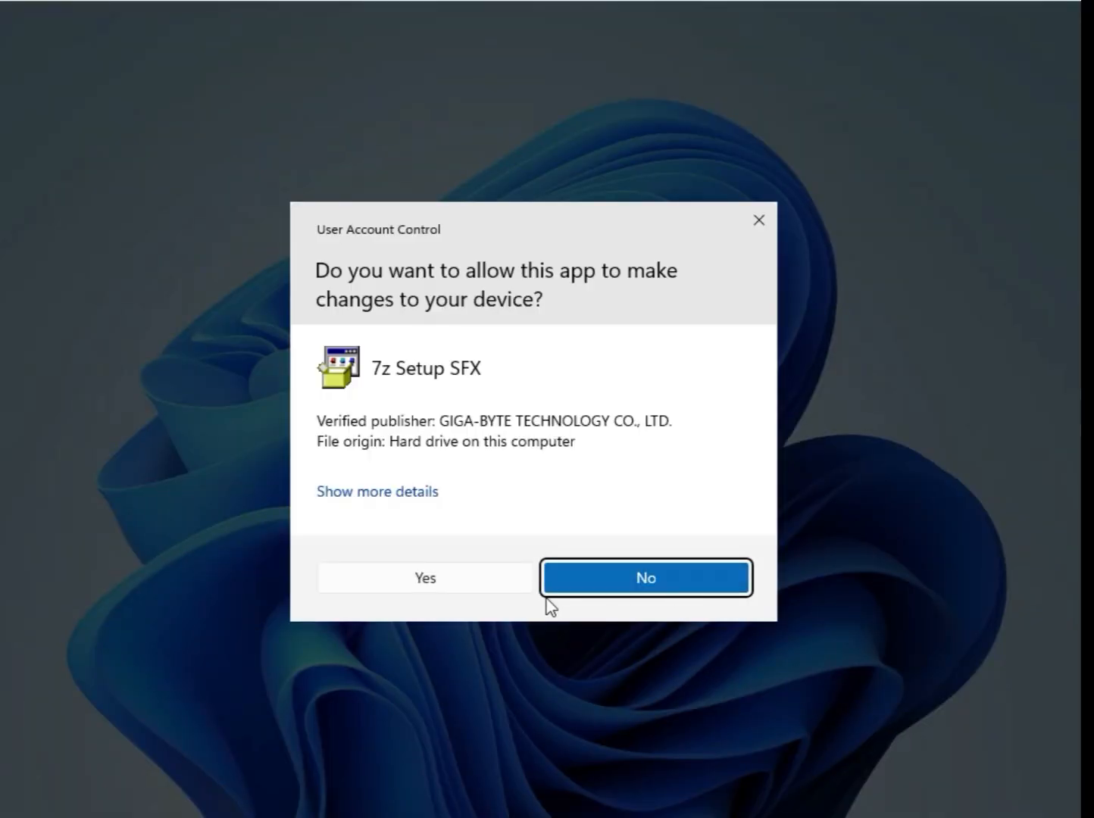
pyautogui.click(450, 587)
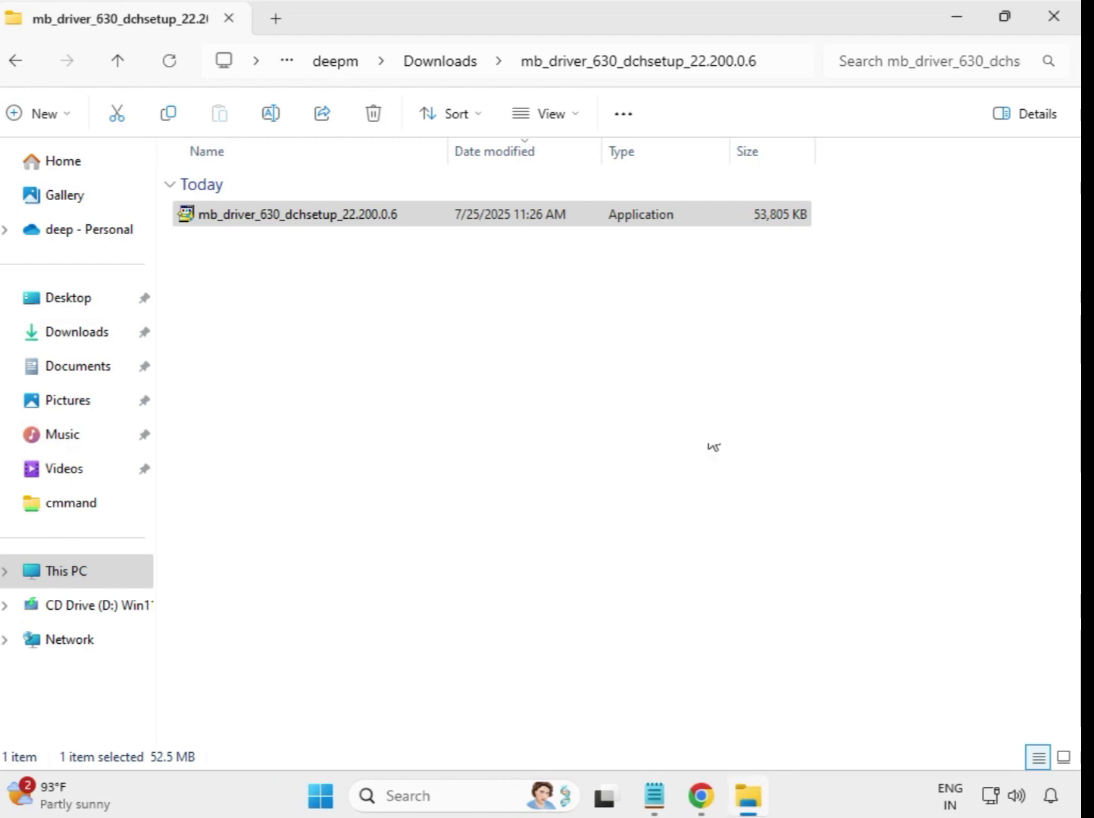
pyautogui.click(442, 64)
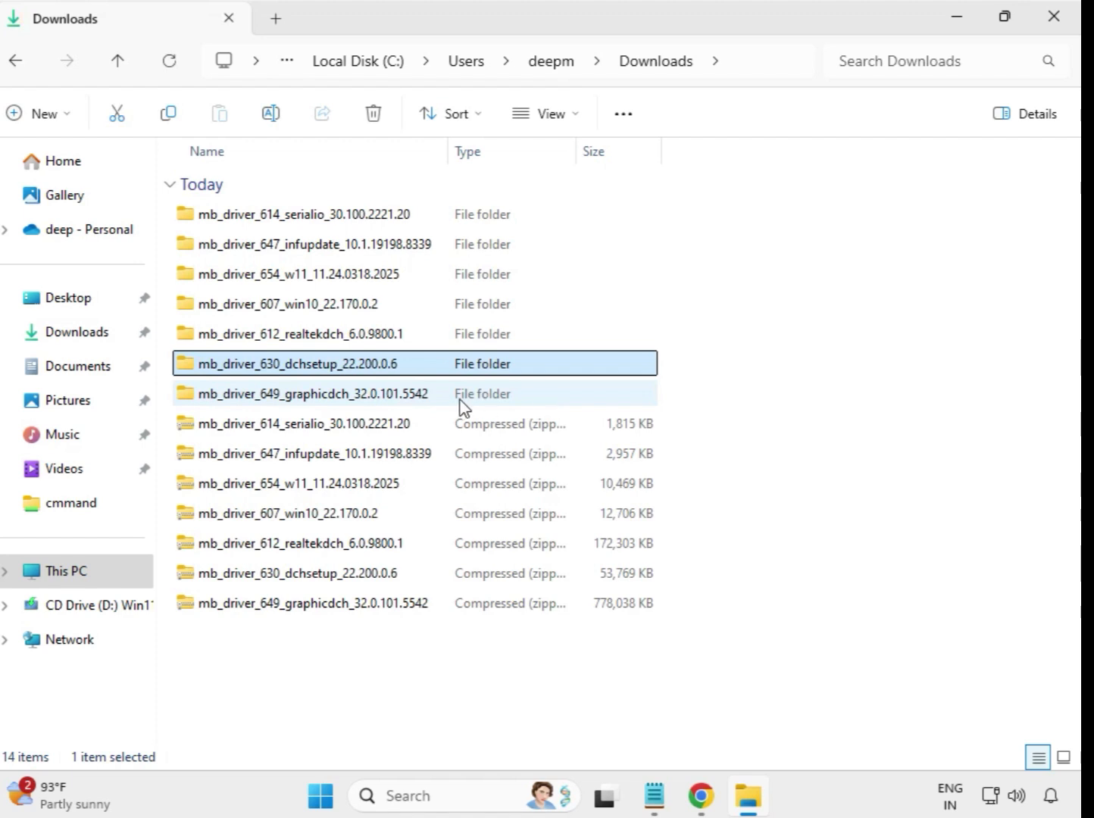
# - Run the mb_driver_649_graphicdch_32.0.101.5542 installer from its extracted folder as administrator and allow its changes
pyautogui.click(329, 395)
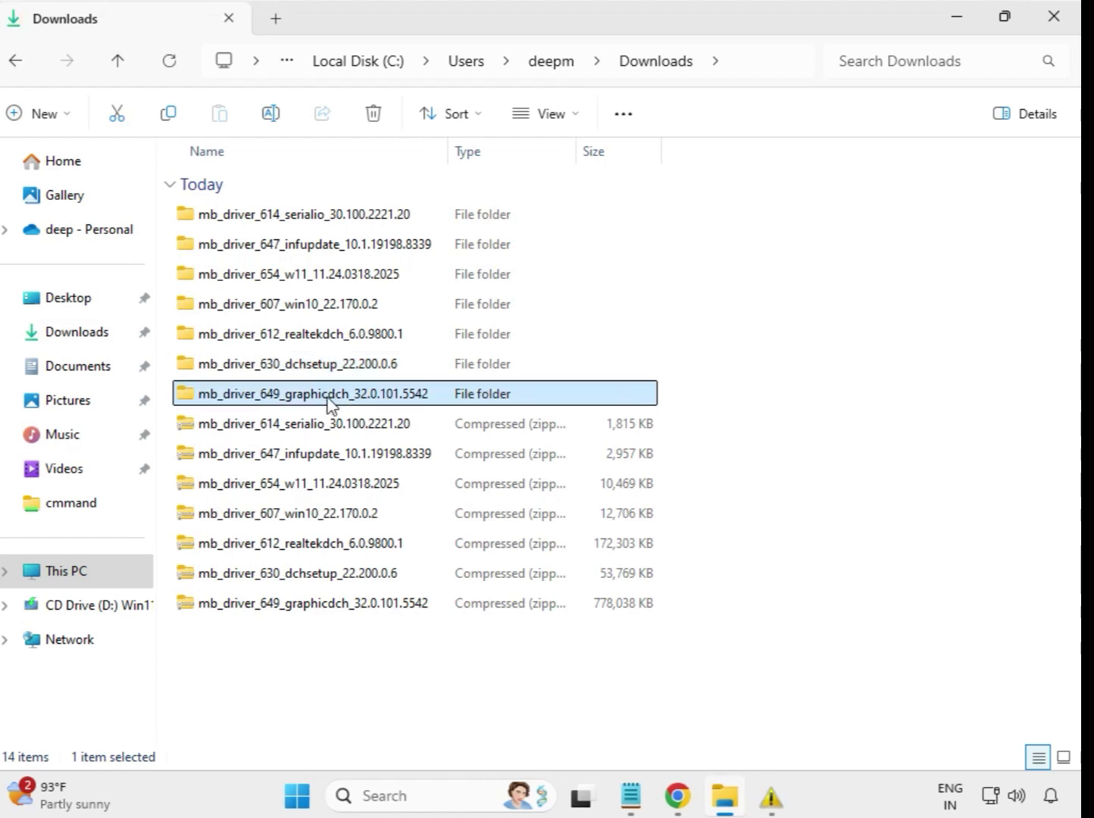
pyautogui.doubleClick(347, 399)
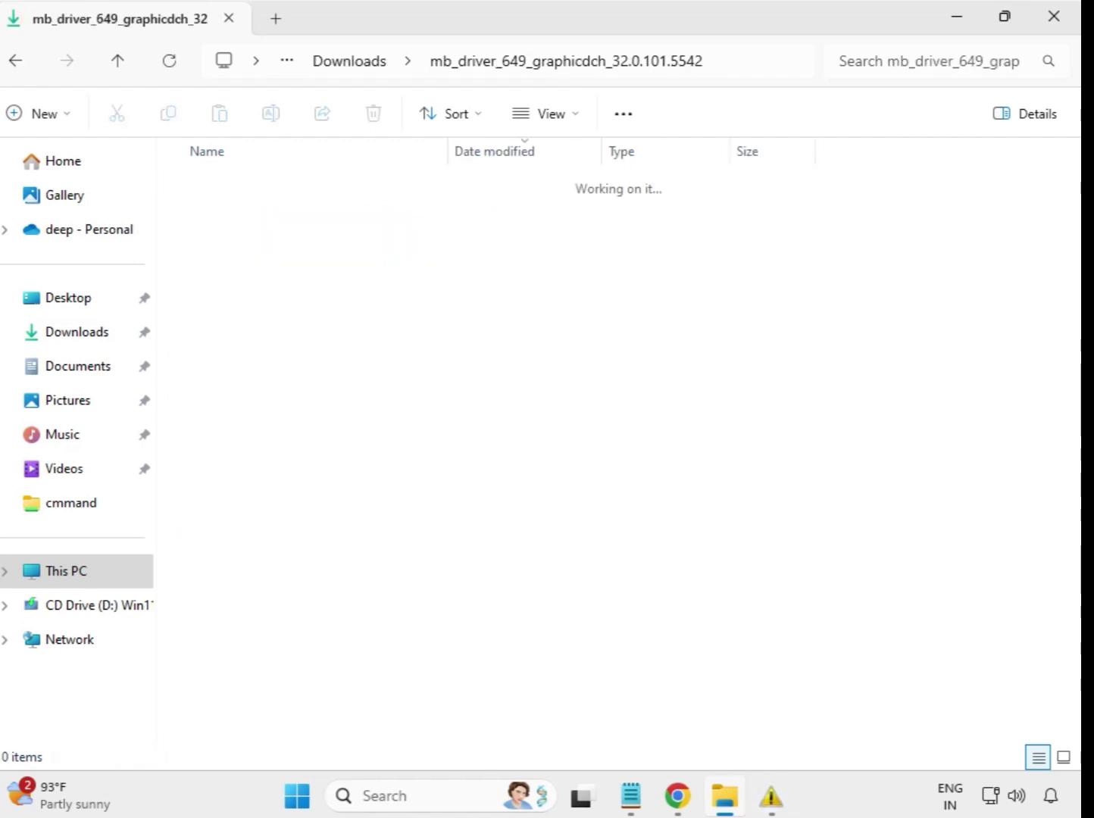
pyautogui.click(354, 215)
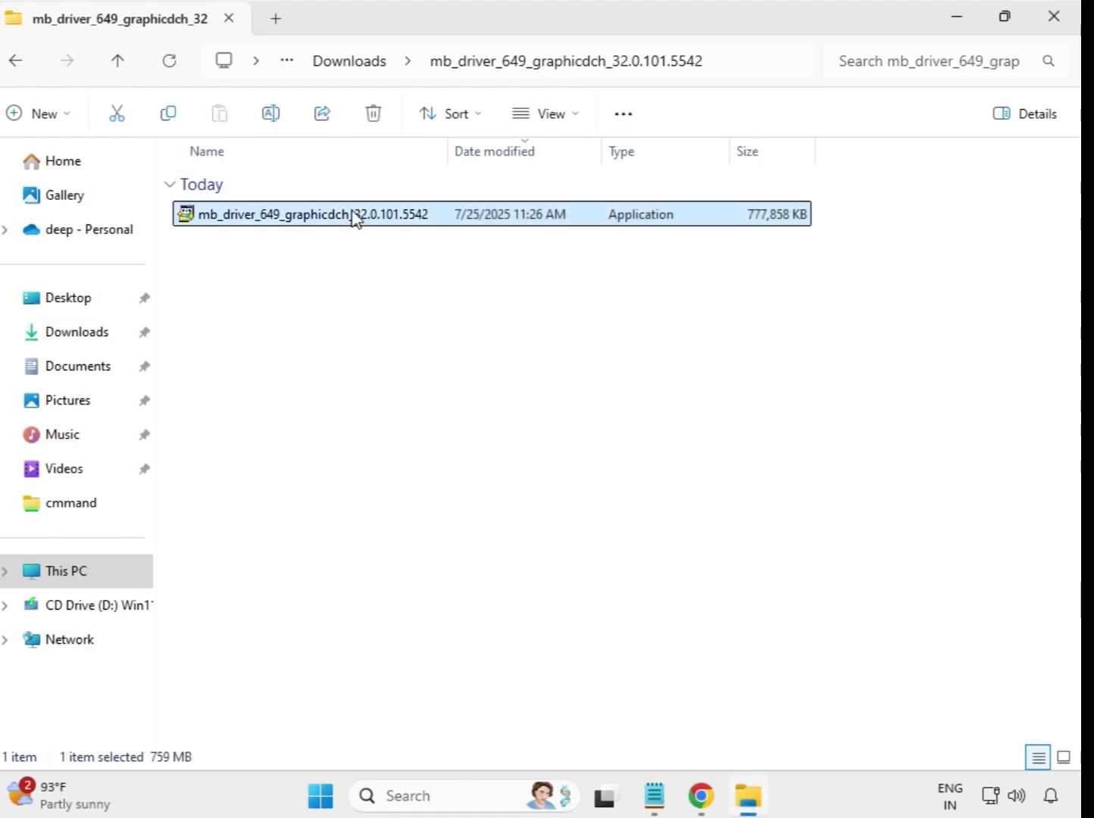
pyautogui.rightClick(367, 232)
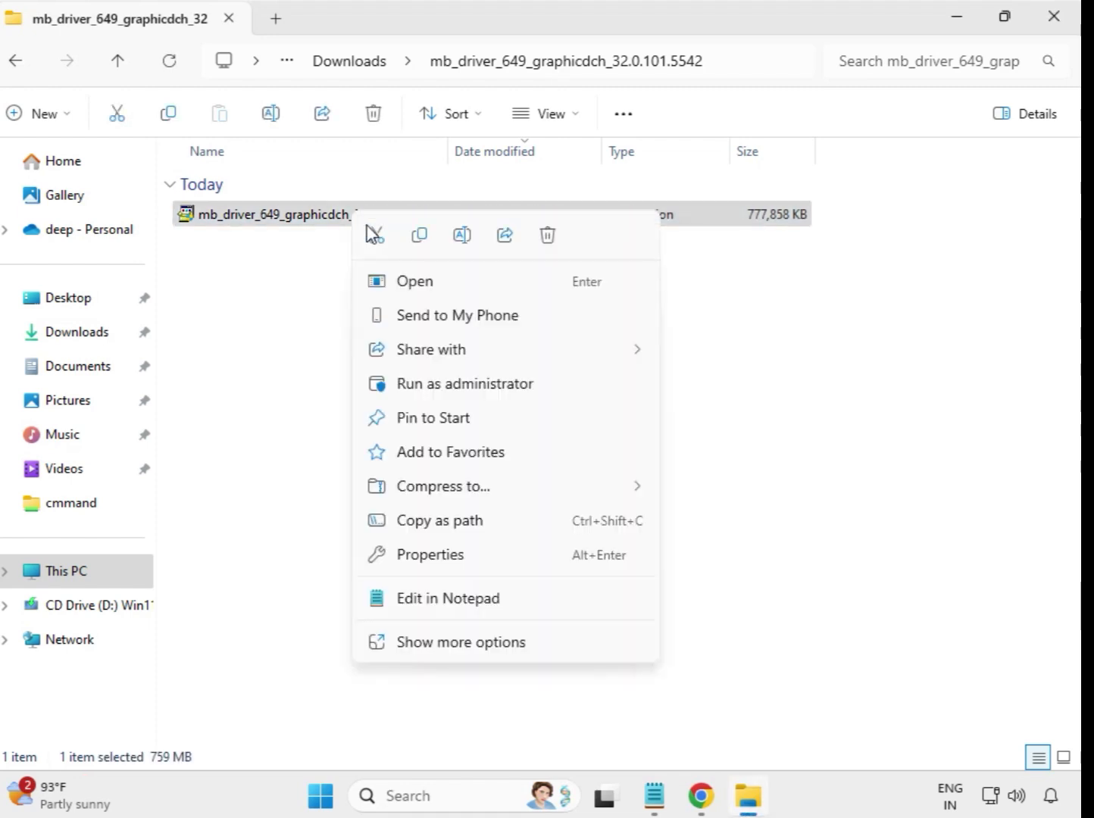
pyautogui.click(462, 386)
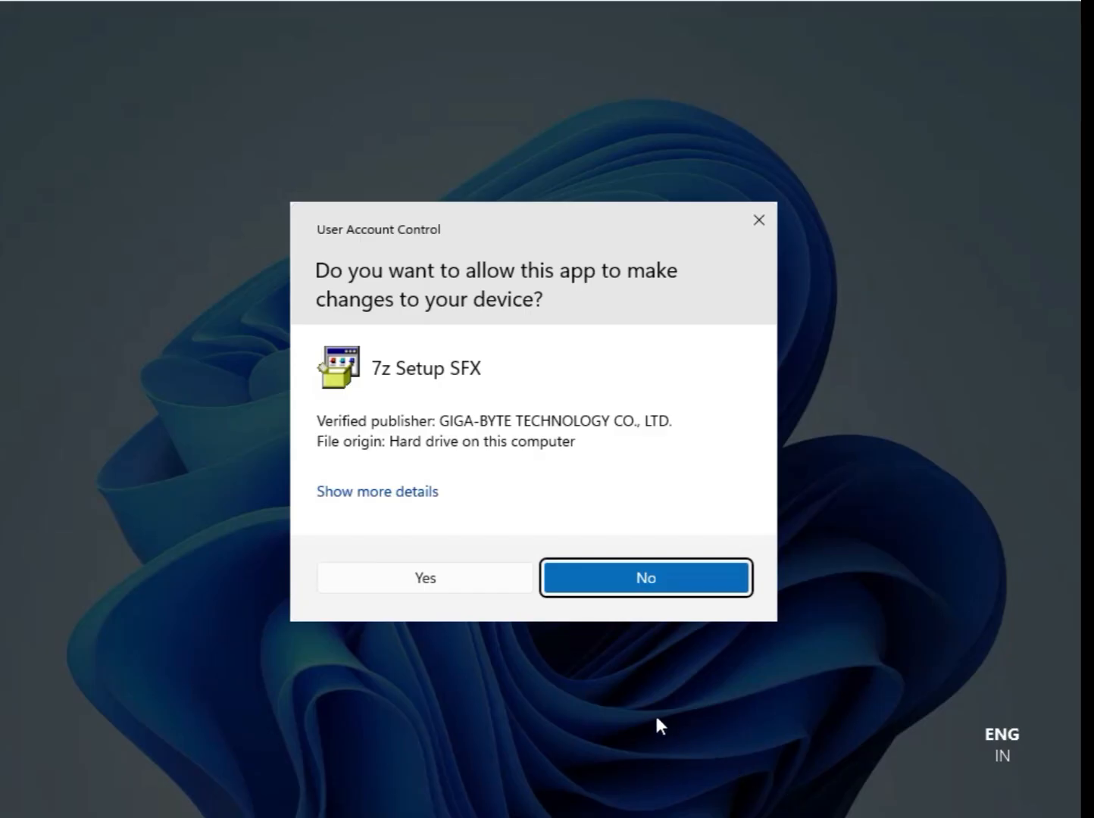
pyautogui.click(432, 579)
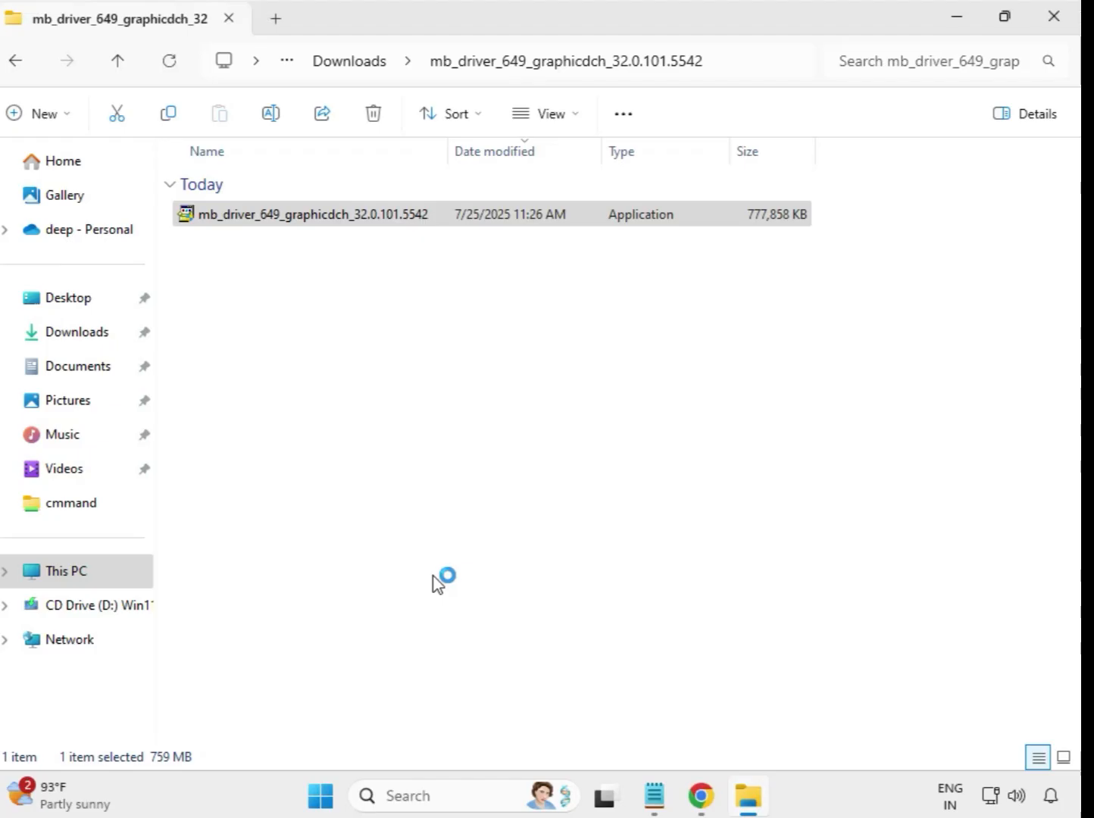